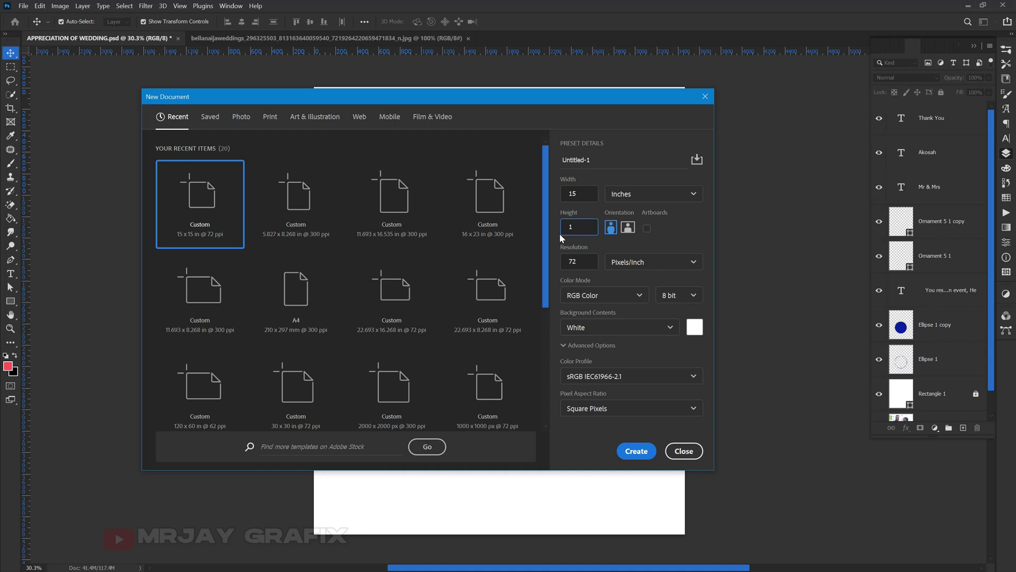
- Create the blank 15-inch-wide, 72 ppi document
{"action": "key", "text": "Return"}
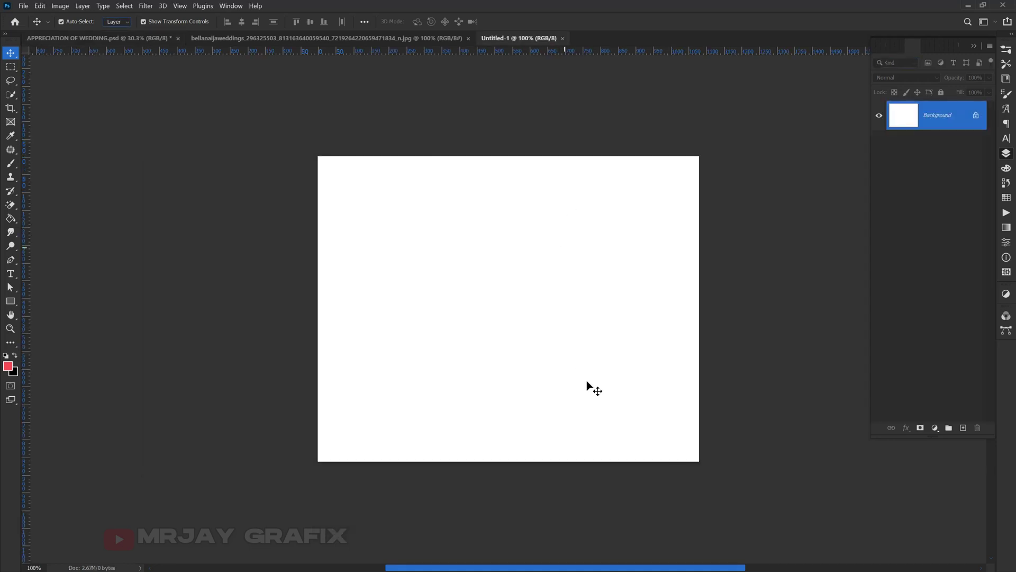
- Zoom the blank canvas, then switch to the bellanaijaweddings couple photo document
{"action": "scroll", "coordinate": [587, 389], "scroll_direction": "up", "scroll_amount": 3}
{"action": "scroll", "coordinate": [591, 392], "scroll_direction": "down", "scroll_amount": 1}
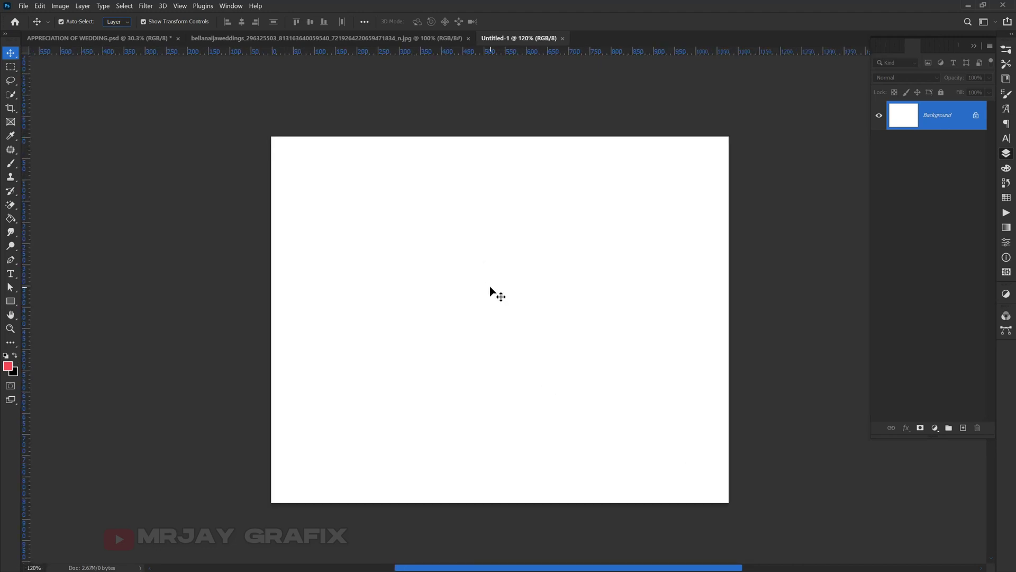
{"action": "scroll", "coordinate": [491, 288], "scroll_direction": "up", "scroll_amount": 1}
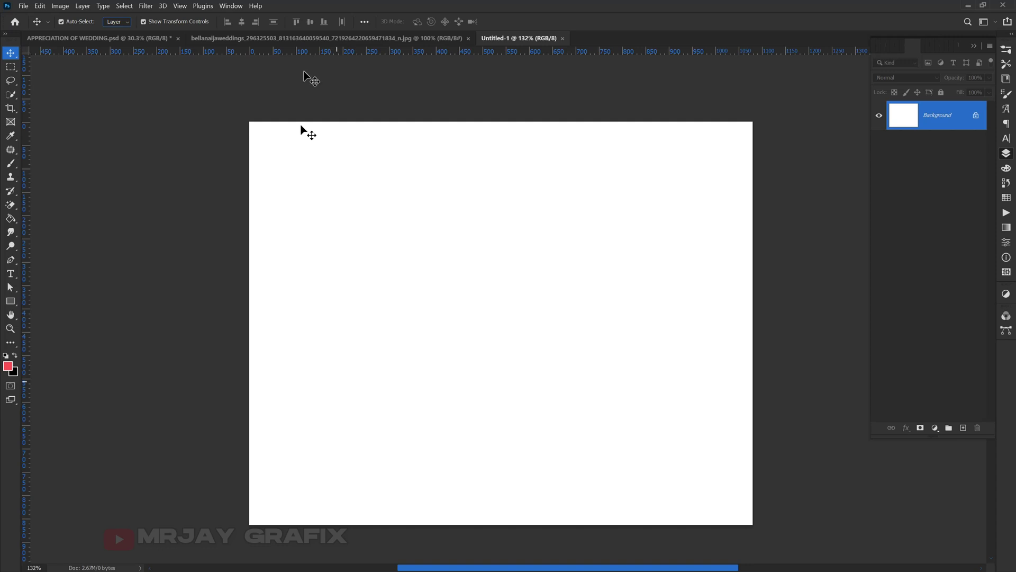
{"action": "left_click", "coordinate": [267, 39]}
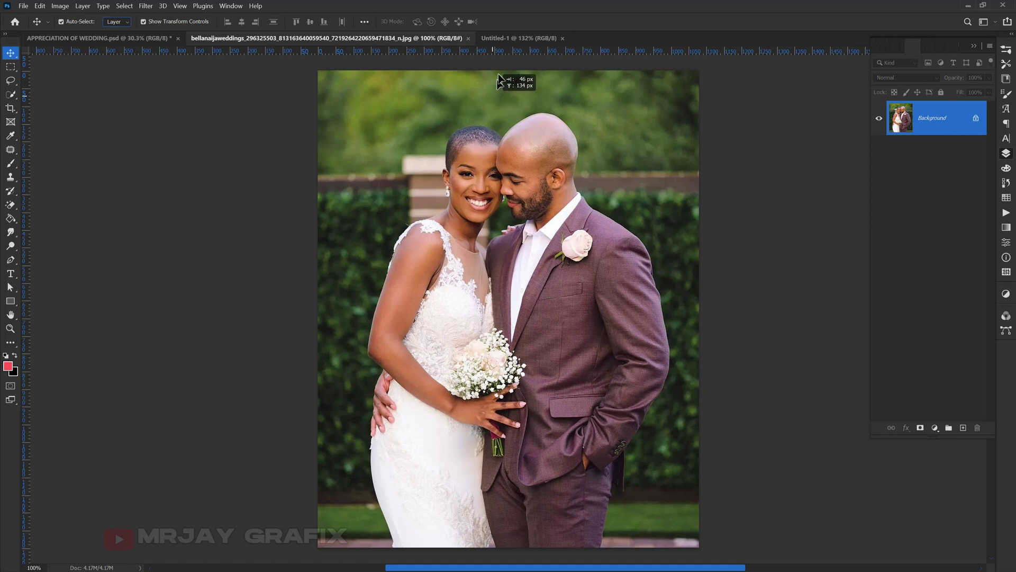
- Bring the couple photo into Untitled-1 as Layer 1, scaled to 65.02%, on the right side
{"action": "scroll", "coordinate": [499, 79], "scroll_direction": "up", "scroll_amount": 1}
{"action": "left_click_drag", "start_coordinate": [500, 71], "coordinate": [376, 324]}
{"action": "left_click_drag", "start_coordinate": [117, 323], "coordinate": [305, 324]}
{"action": "left_click_drag", "start_coordinate": [397, 351], "coordinate": [309, 348]}
{"action": "left_click_drag", "start_coordinate": [440, 440], "coordinate": [441, 432]}
{"action": "left_click_drag", "start_coordinate": [371, 518], "coordinate": [372, 536]}
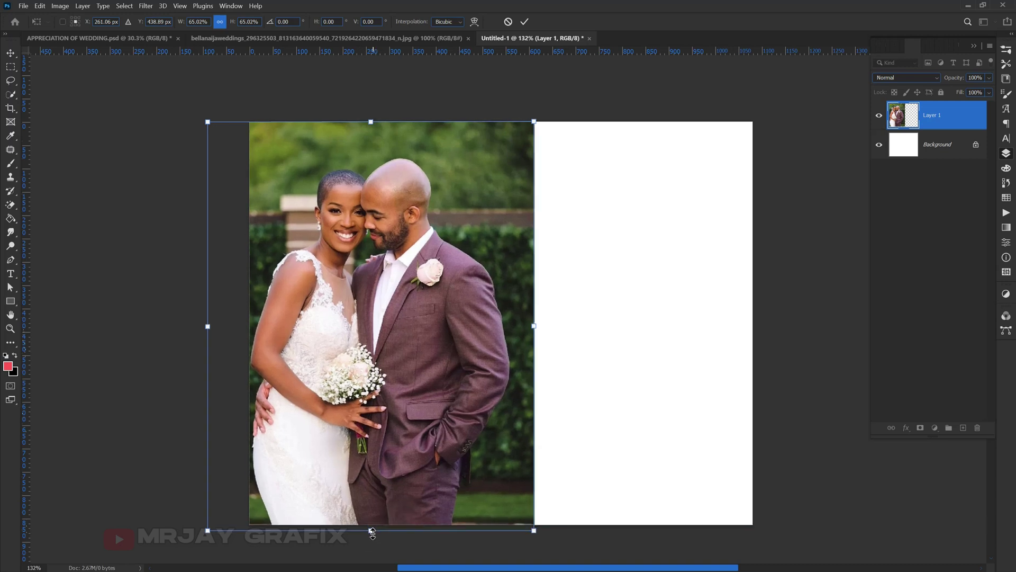
{"action": "mouse_move", "coordinate": [371, 122]}
{"action": "left_mouse_down"}
{"action": "mouse_move", "coordinate": [376, 110]}
{"action": "mouse_move", "coordinate": [372, 122]}
{"action": "left_mouse_up"}
{"action": "left_click_drag", "start_coordinate": [393, 218], "coordinate": [394, 216]}
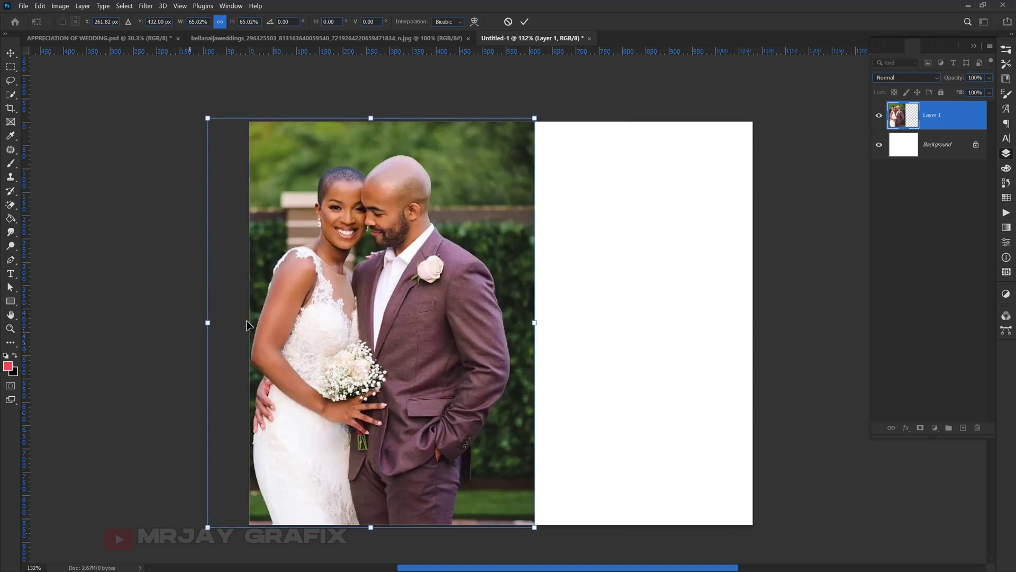
{"action": "left_click_drag", "start_coordinate": [299, 349], "coordinate": [585, 355]}
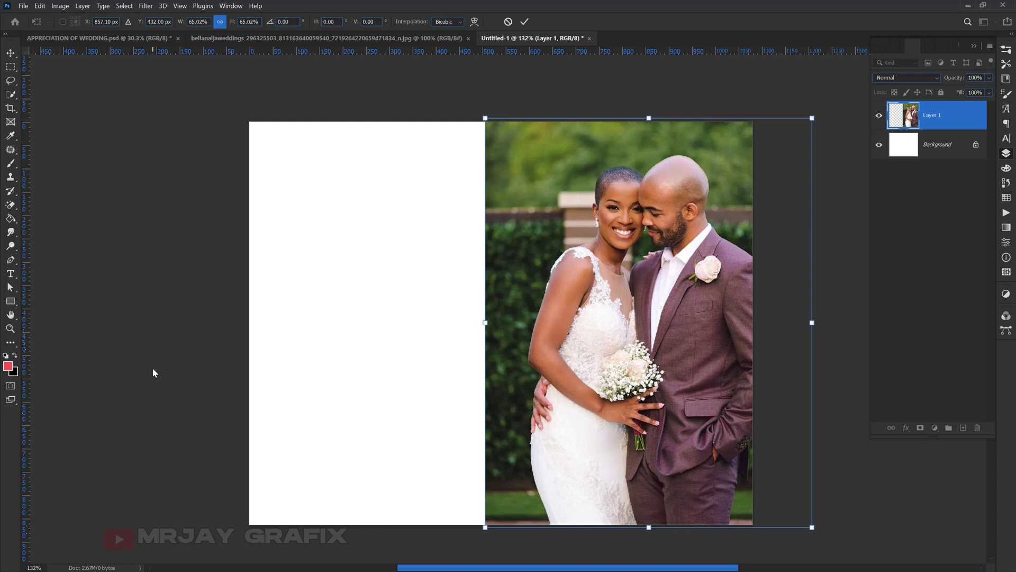
{"action": "key", "text": "Return"}
- Select the couple photo layer and open the Camera Raw Filter
{"action": "left_click", "coordinate": [146, 344]}
{"action": "scroll", "coordinate": [215, 396], "scroll_direction": "down", "scroll_amount": 1}
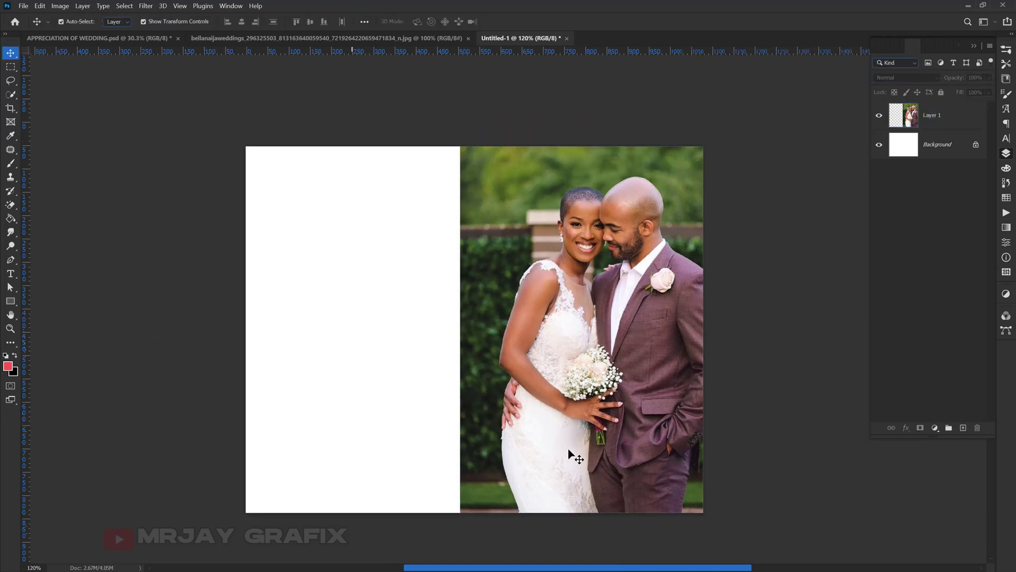
{"action": "scroll", "coordinate": [569, 449], "scroll_direction": "up", "scroll_amount": 2}
{"action": "left_click", "coordinate": [516, 480]}
{"action": "left_click", "coordinate": [175, 421]}
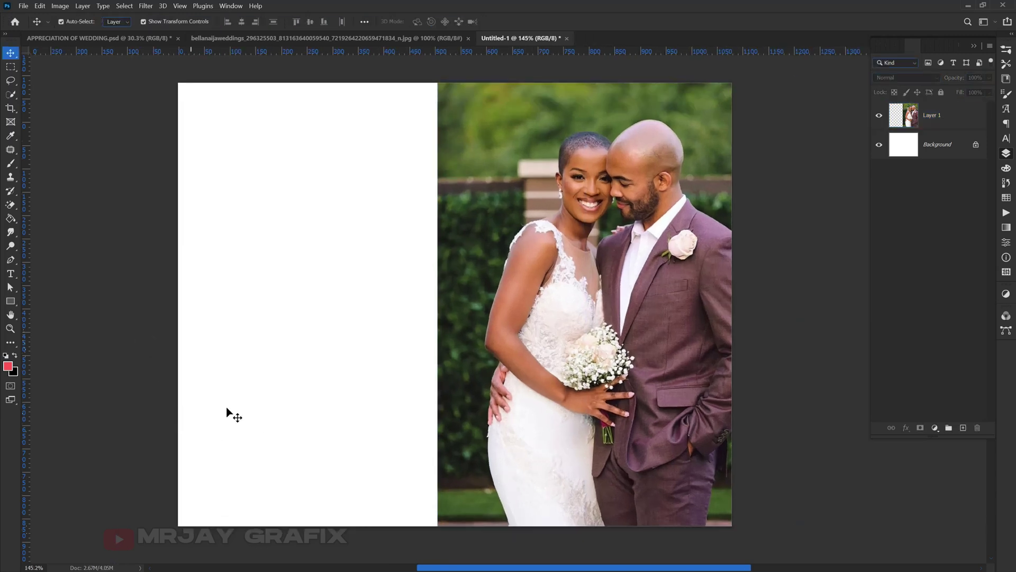
{"action": "scroll", "coordinate": [223, 407], "scroll_direction": "down", "scroll_amount": 1}
{"action": "left_click", "coordinate": [531, 211]}
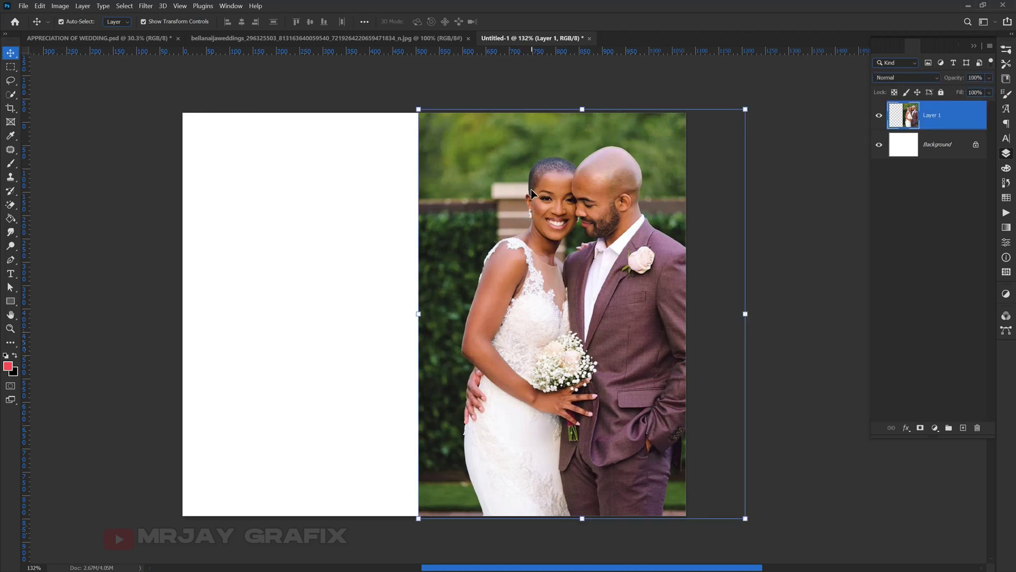
{"action": "left_click", "coordinate": [144, 8]}
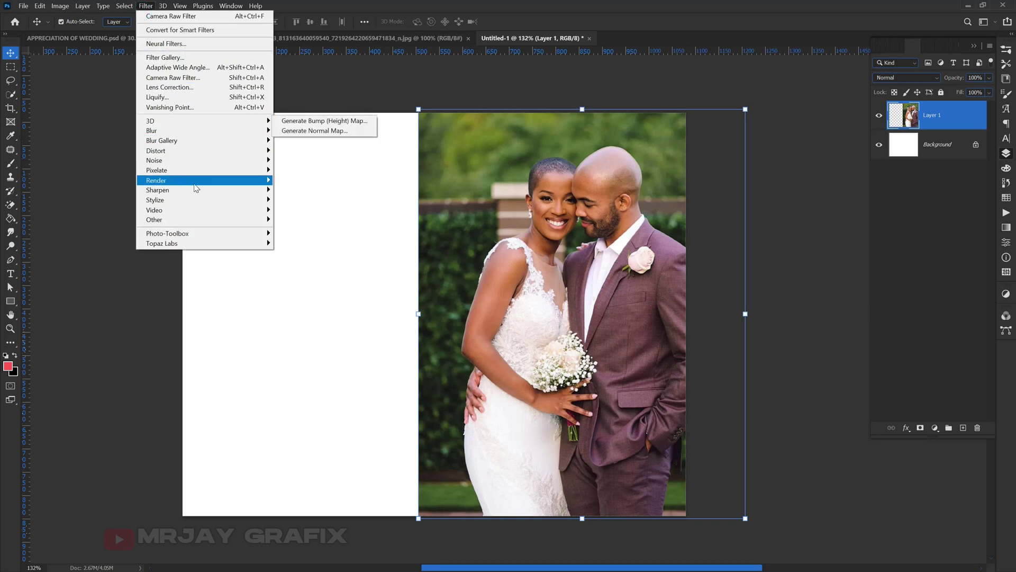
{"action": "left_click", "coordinate": [156, 78]}
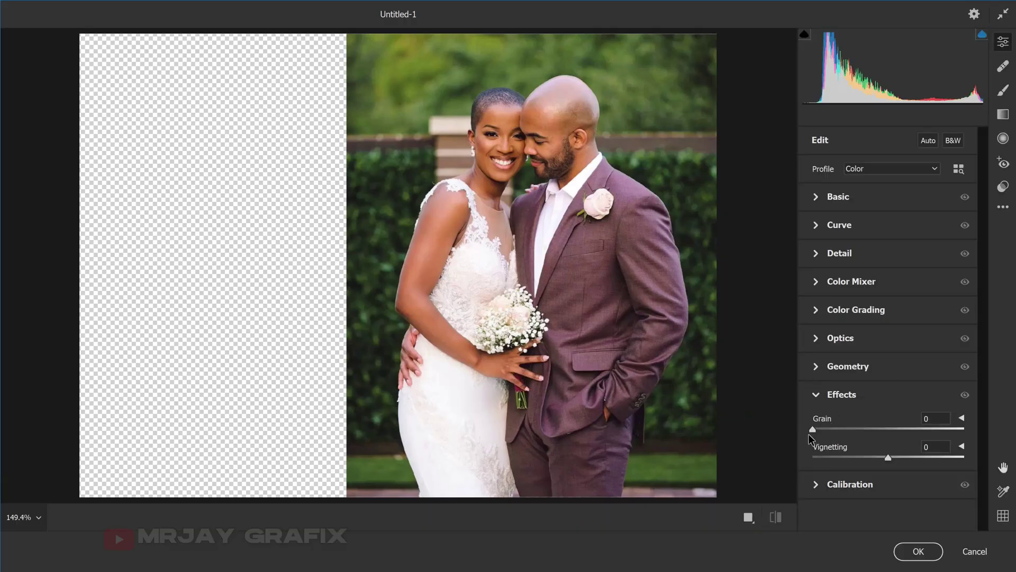
- Raise the photo's Clarity to +28 in Camera Raw
{"action": "mouse_move", "coordinate": [811, 430]}
{"action": "left_mouse_down"}
{"action": "mouse_move", "coordinate": [893, 429]}
{"action": "mouse_move", "coordinate": [799, 427]}
{"action": "left_mouse_up"}
{"action": "left_click", "coordinate": [817, 402]}
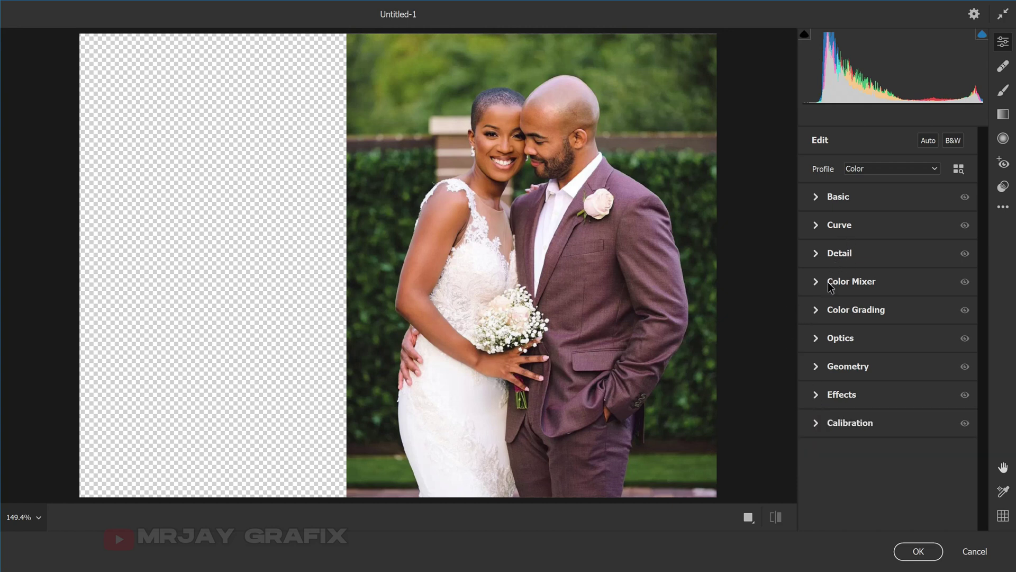
{"action": "left_click", "coordinate": [818, 398]}
{"action": "left_click", "coordinate": [819, 397]}
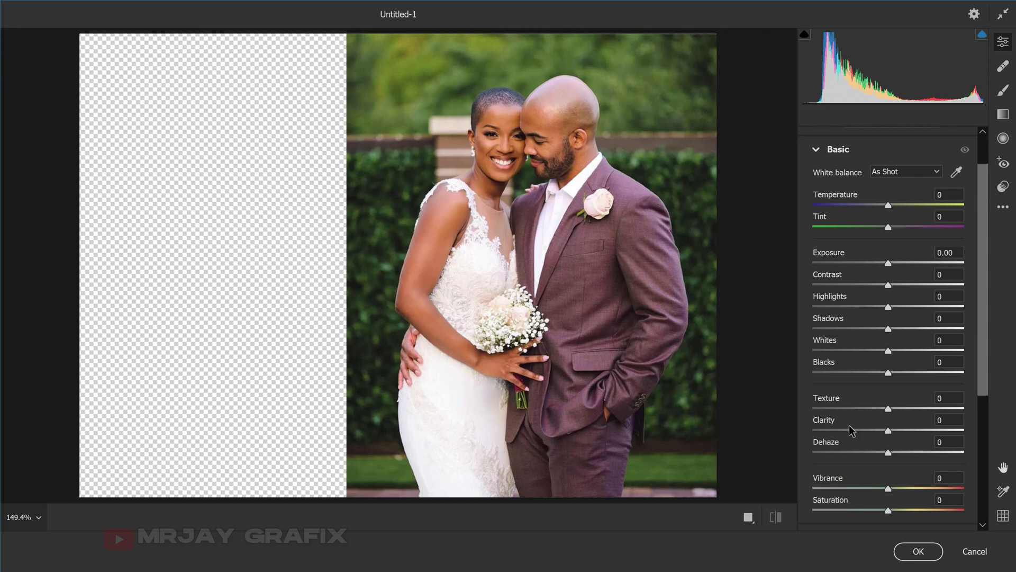
{"action": "left_click_drag", "start_coordinate": [887, 430], "coordinate": [909, 431]}
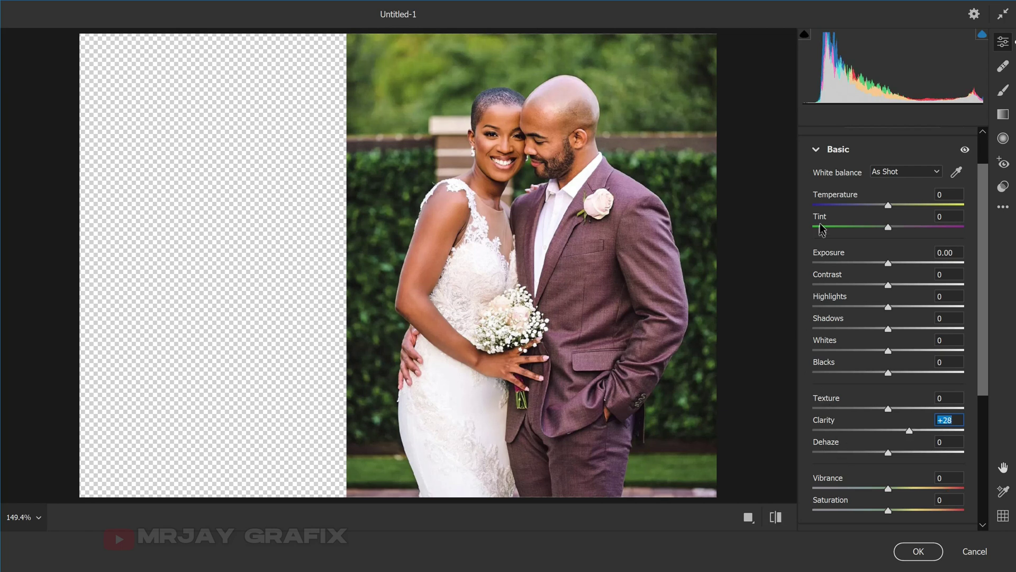
- Set Detail sharpening to 25 and apply the Camera Raw adjustments
{"action": "left_click", "coordinate": [815, 149]}
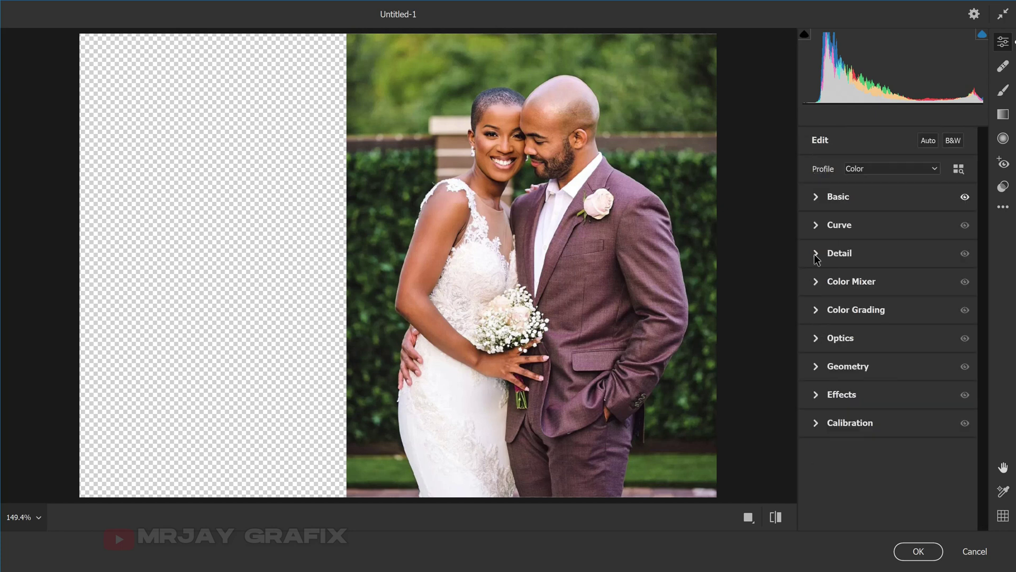
{"action": "left_click", "coordinate": [815, 254]}
{"action": "left_click_drag", "start_coordinate": [812, 288], "coordinate": [837, 289]}
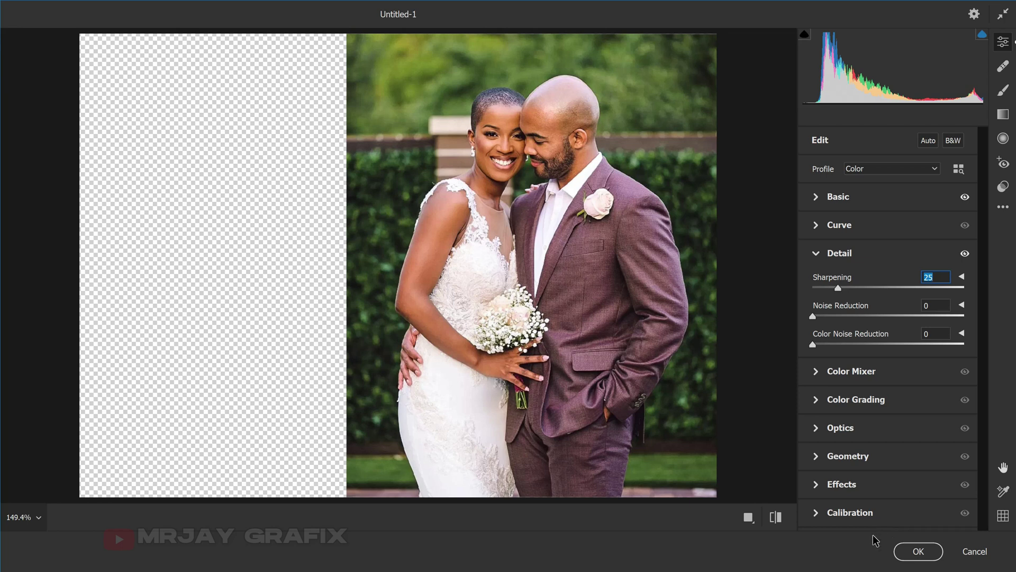
{"action": "left_click", "coordinate": [912, 551]}
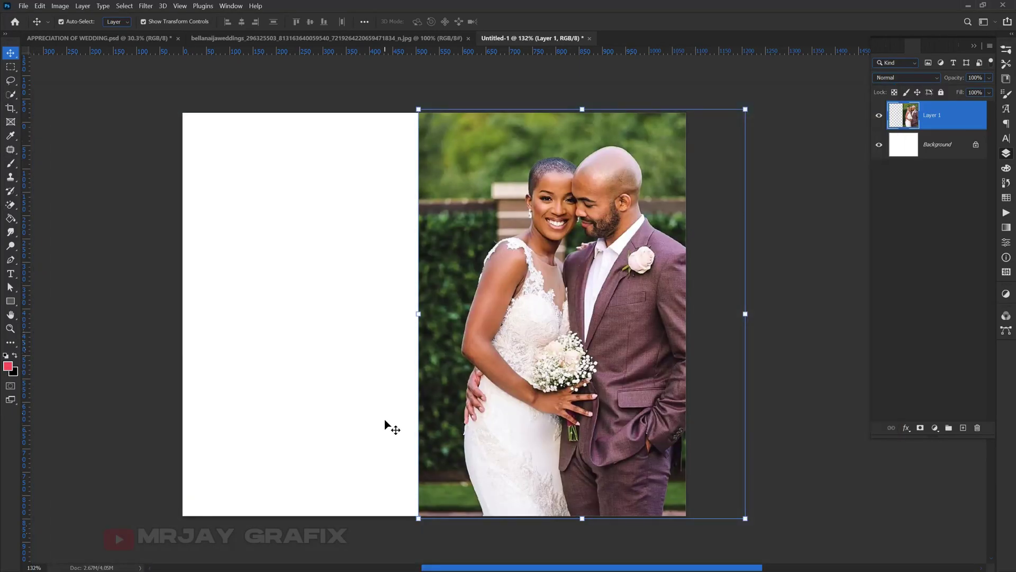
{"action": "left_click", "coordinate": [360, 436]}
- Delete a thin rectangular strip from the couple photo's left edge
{"action": "scroll", "coordinate": [572, 230], "scroll_direction": "up", "scroll_amount": 3}
{"action": "scroll", "coordinate": [571, 230], "scroll_direction": "down", "scroll_amount": 3}
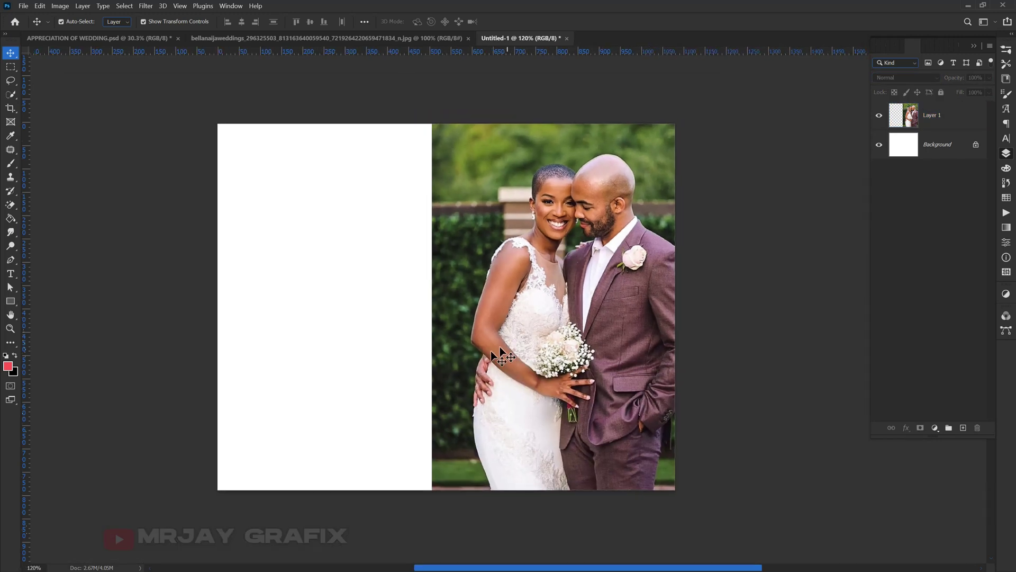
{"action": "scroll", "coordinate": [492, 351], "scroll_direction": "up", "scroll_amount": 1}
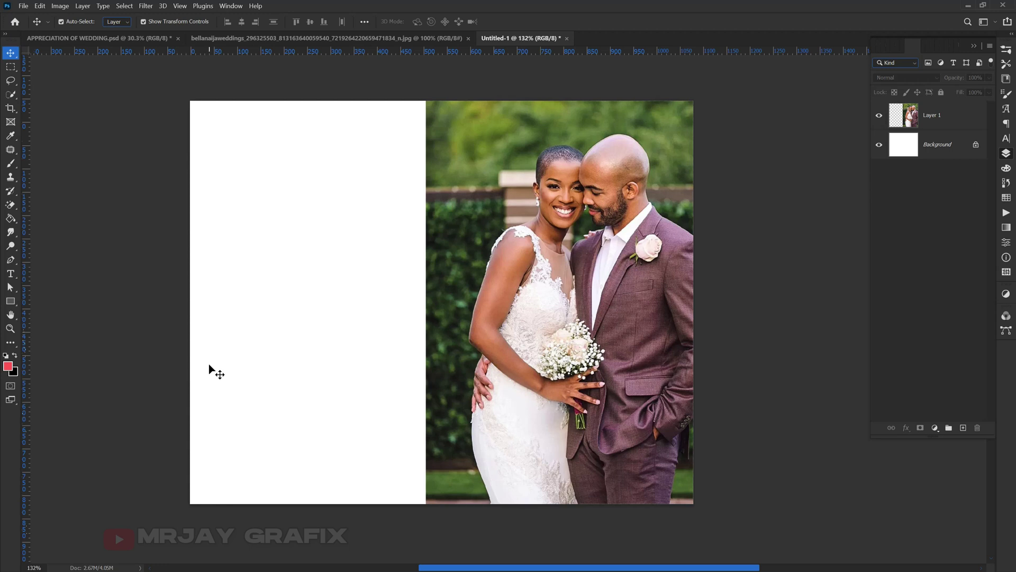
{"action": "left_click", "coordinate": [464, 278]}
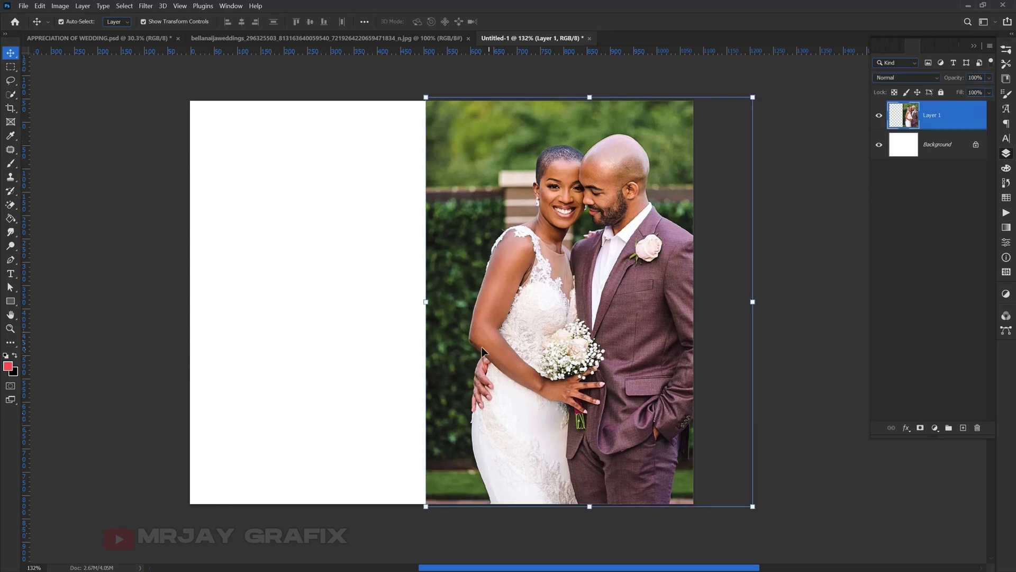
{"action": "key", "text": "m"}
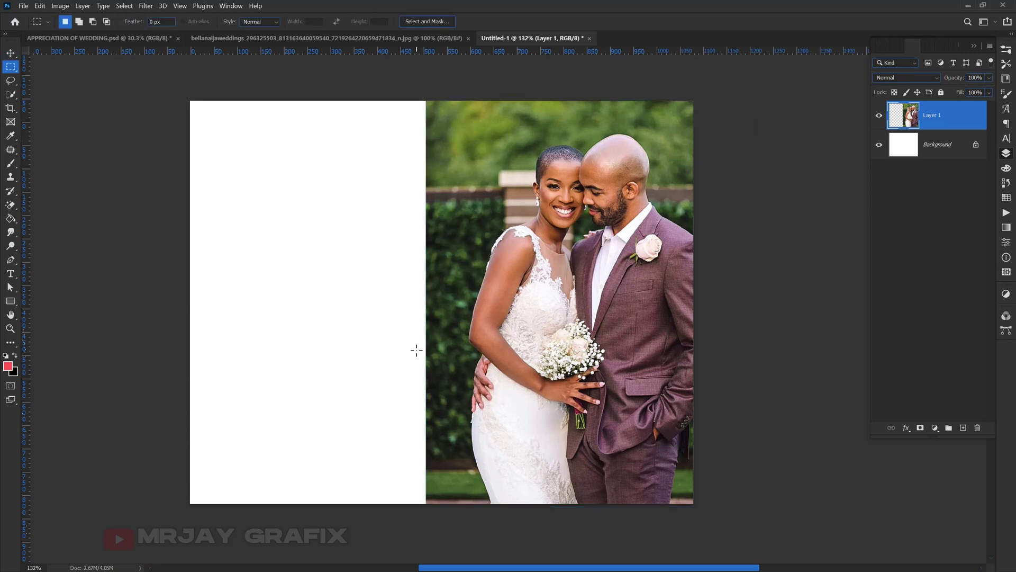
{"action": "left_click_drag", "start_coordinate": [333, 76], "coordinate": [454, 504]}
{"action": "right_click", "coordinate": [12, 68]}
{"action": "left_click", "coordinate": [34, 69]}
{"action": "key", "text": "Delete"}
{"action": "key", "text": "ctrl+d"}
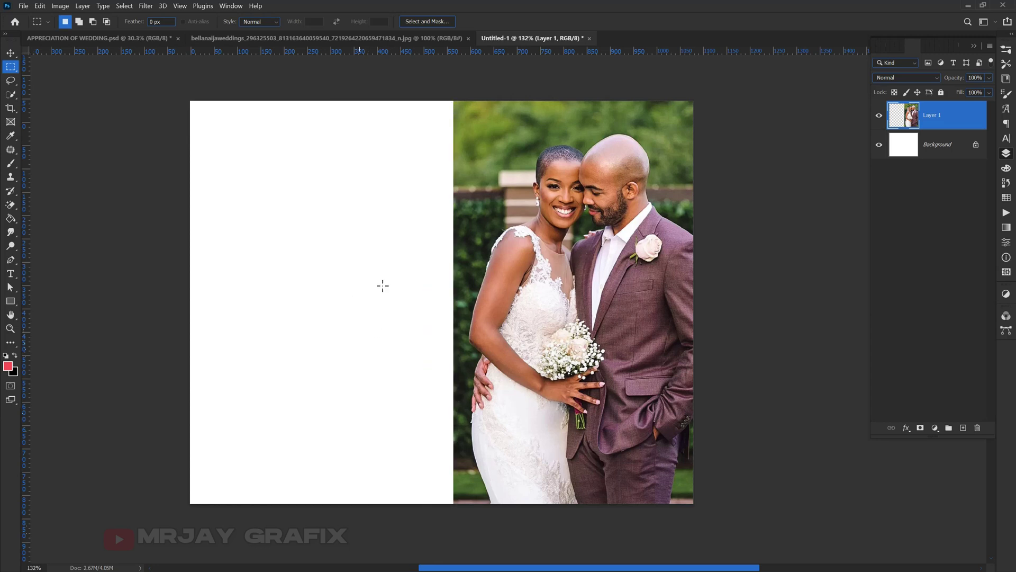
- Shift the trimmed photo slightly to the left
{"action": "left_click", "coordinate": [11, 53]}
{"action": "left_click_drag", "start_coordinate": [522, 344], "coordinate": [507, 343]}
{"action": "left_click", "coordinate": [263, 317]}
{"action": "left_click", "coordinate": [193, 41]}
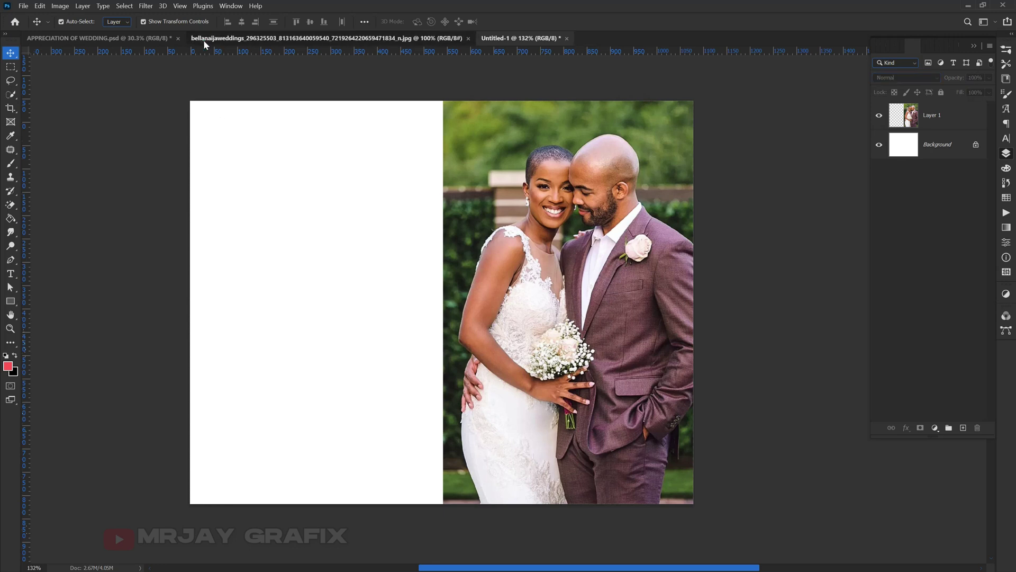
- Close the couple photo file and copy the Thank You layer into Untitled-1
{"action": "left_click", "coordinate": [467, 39]}
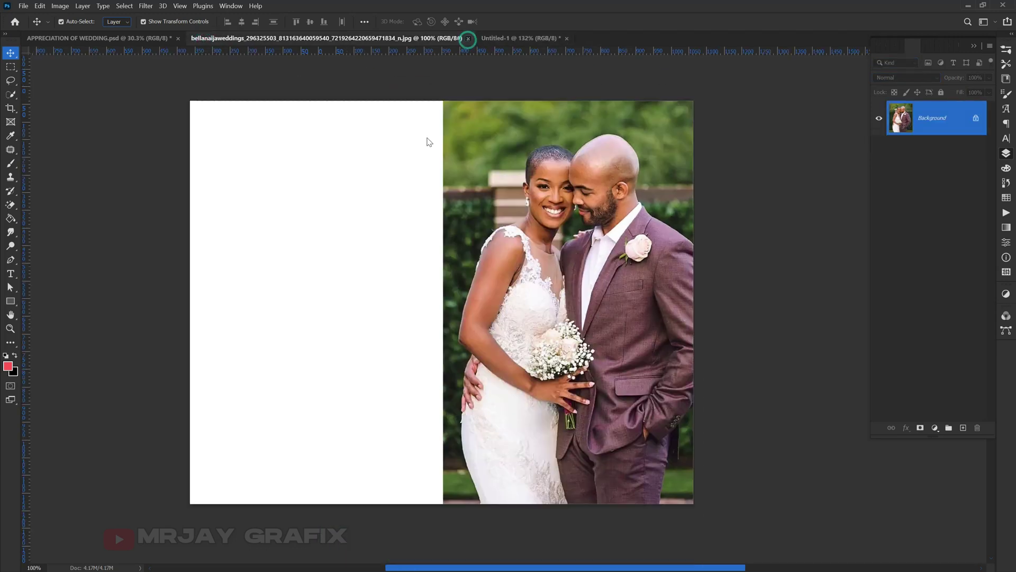
{"action": "left_click", "coordinate": [133, 39]}
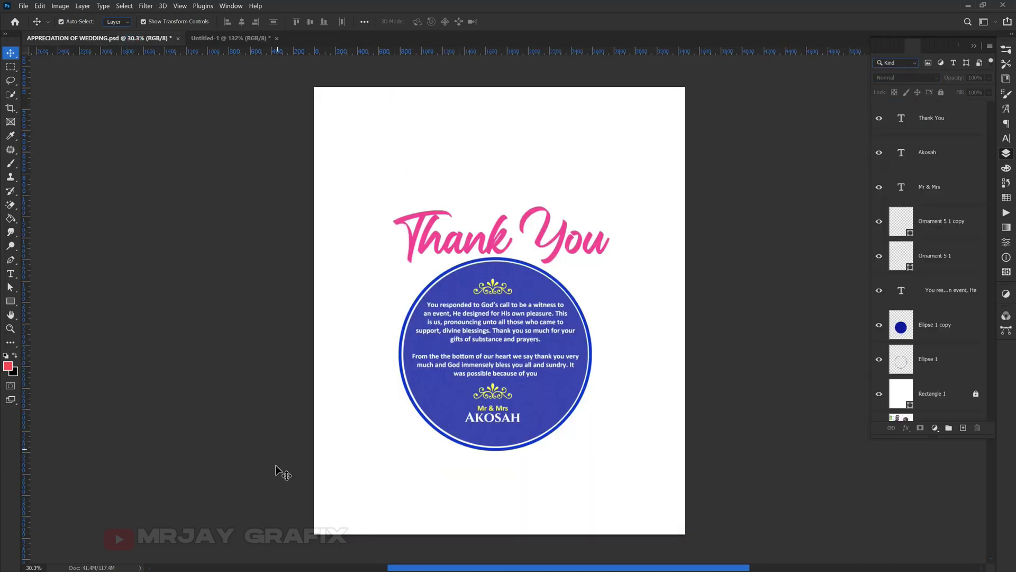
{"action": "left_click", "coordinate": [456, 239]}
{"action": "left_click_drag", "start_coordinate": [454, 244], "coordinate": [270, 222]}
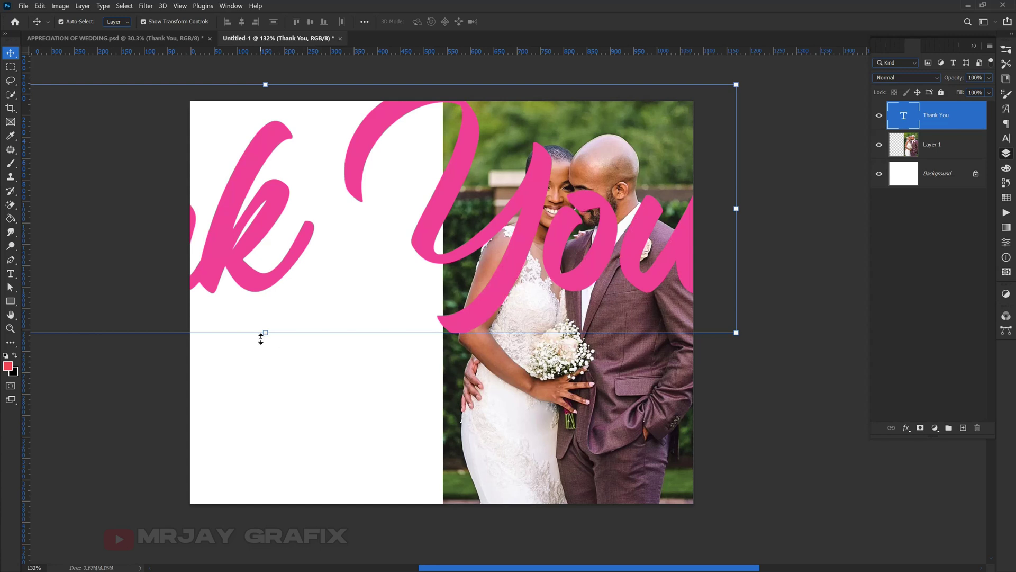
- Shrink the Thank You text to about a third in the upper-left white area
{"action": "key", "text": "ctrl+t"}
{"action": "left_click_drag", "start_coordinate": [265, 388], "coordinate": [282, 168]}
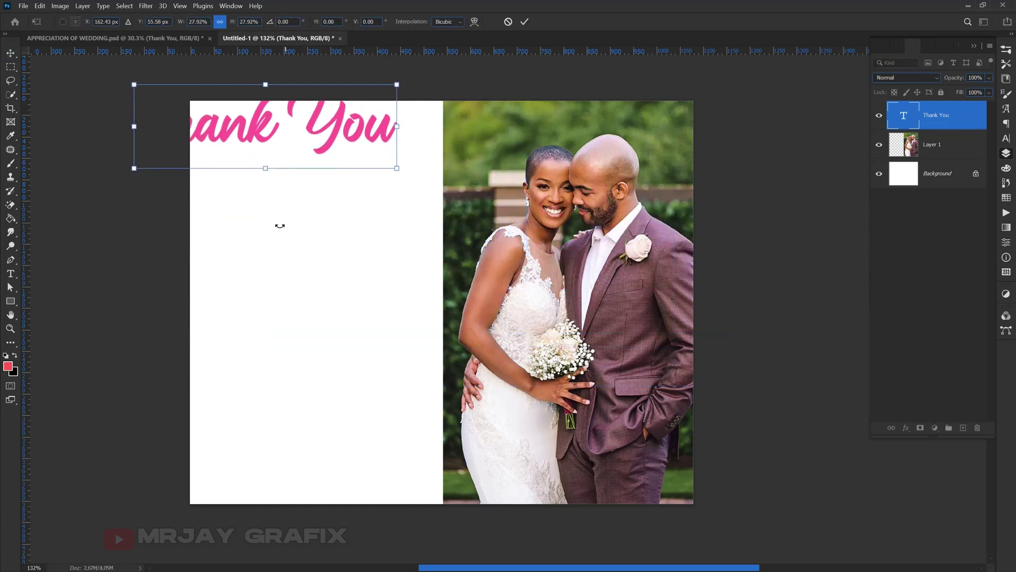
{"action": "key", "text": "Return"}
{"action": "left_click_drag", "start_coordinate": [281, 127], "coordinate": [284, 196]}
{"action": "left_click_drag", "start_coordinate": [303, 237], "coordinate": [280, 204]}
{"action": "key", "text": "Return"}
{"action": "double_click", "coordinate": [280, 202]}
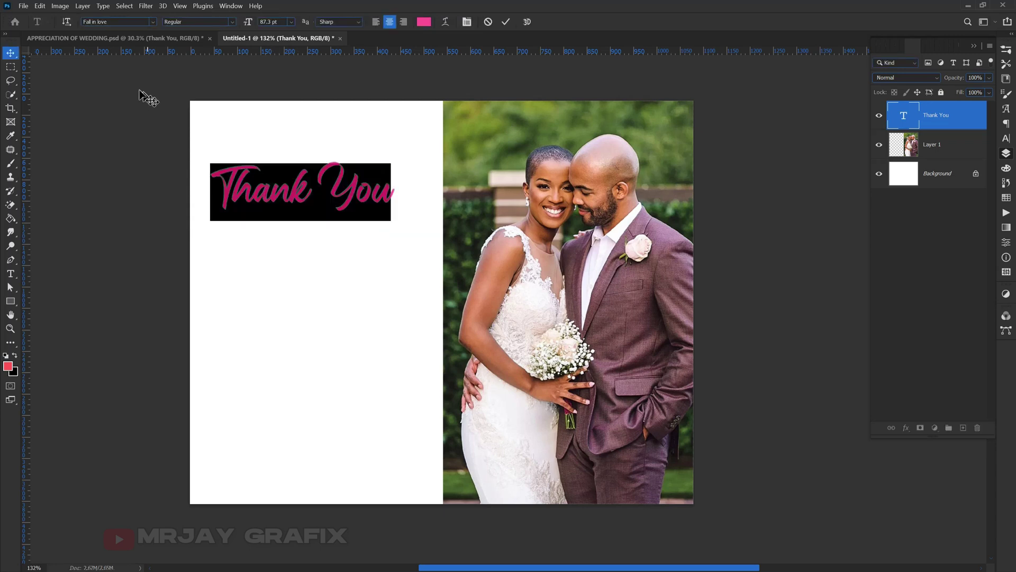
- Set Thank You in the Autograf PERSONAL USE ONLY font and nudge it slightly
{"action": "left_click", "coordinate": [152, 21]}
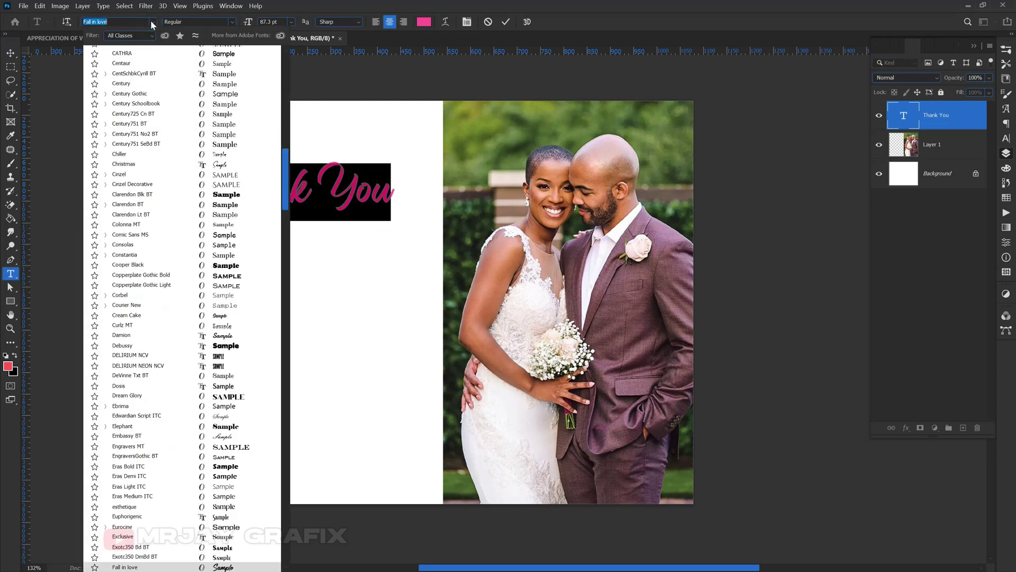
{"action": "double_click", "coordinate": [136, 21]}
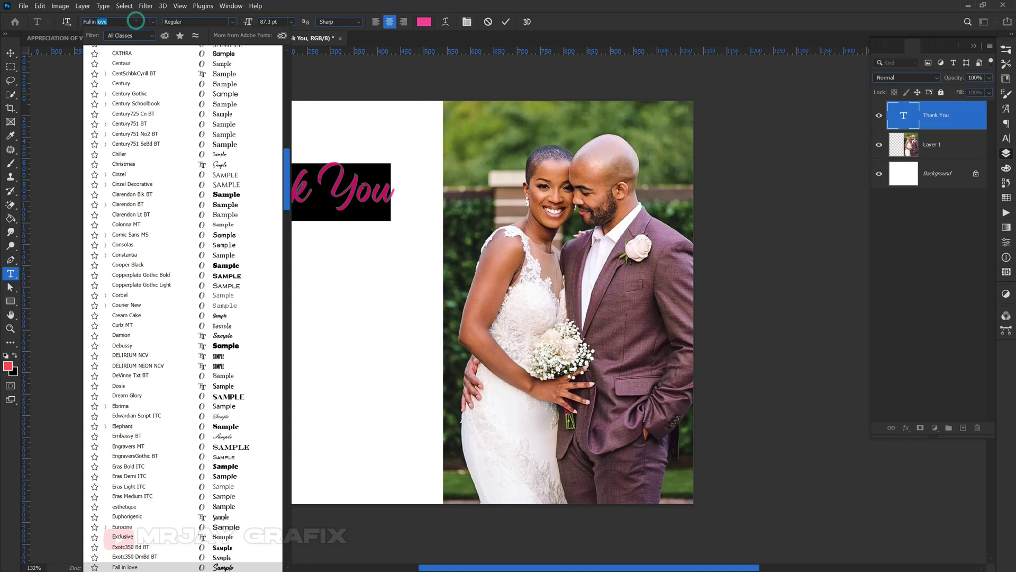
{"action": "key", "text": "ctrl+a"}
{"action": "type", "text": "au"}
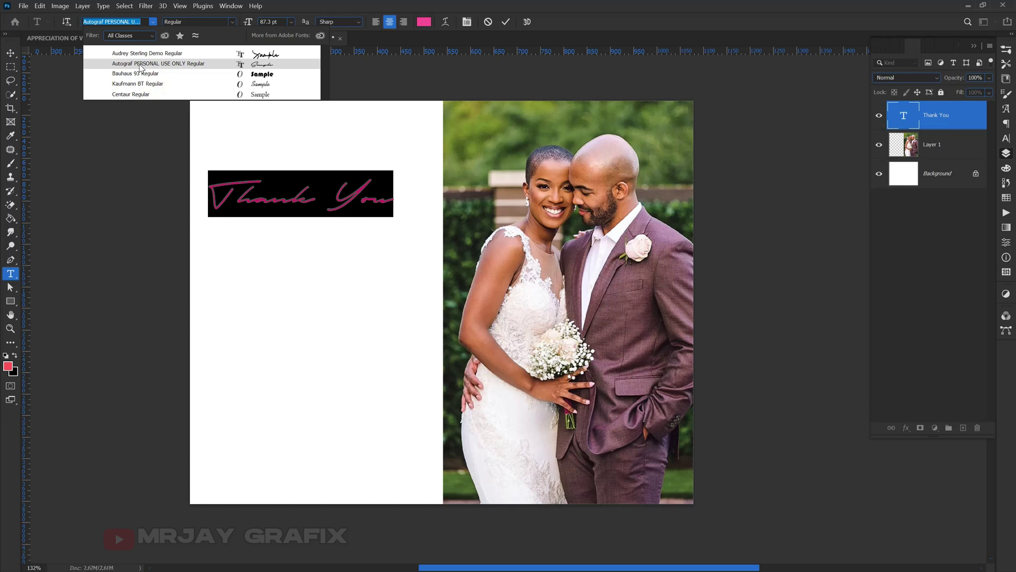
{"action": "left_click", "coordinate": [140, 65]}
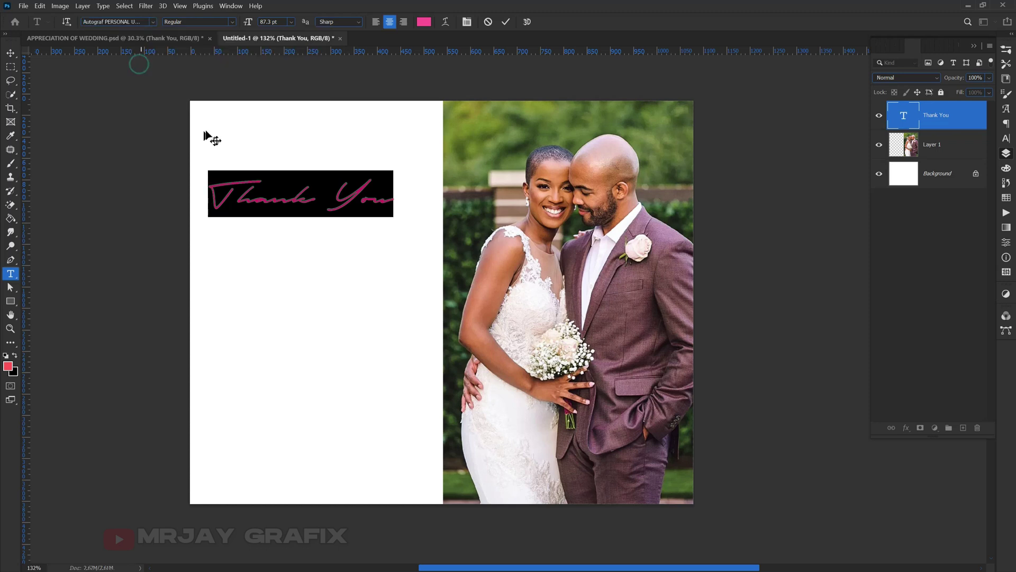
{"action": "left_click", "coordinate": [11, 53]}
{"action": "left_click", "coordinate": [90, 202]}
{"action": "left_click_drag", "start_coordinate": [258, 198], "coordinate": [271, 194]}
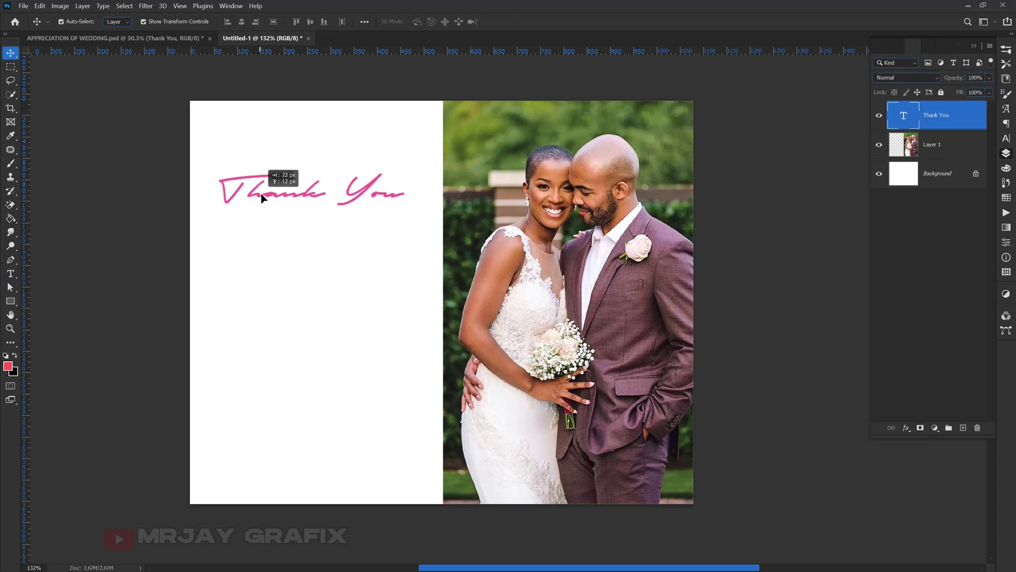
- Bring up the Thank You text colour picker from the Character panel
{"action": "left_click", "coordinate": [1006, 139]}
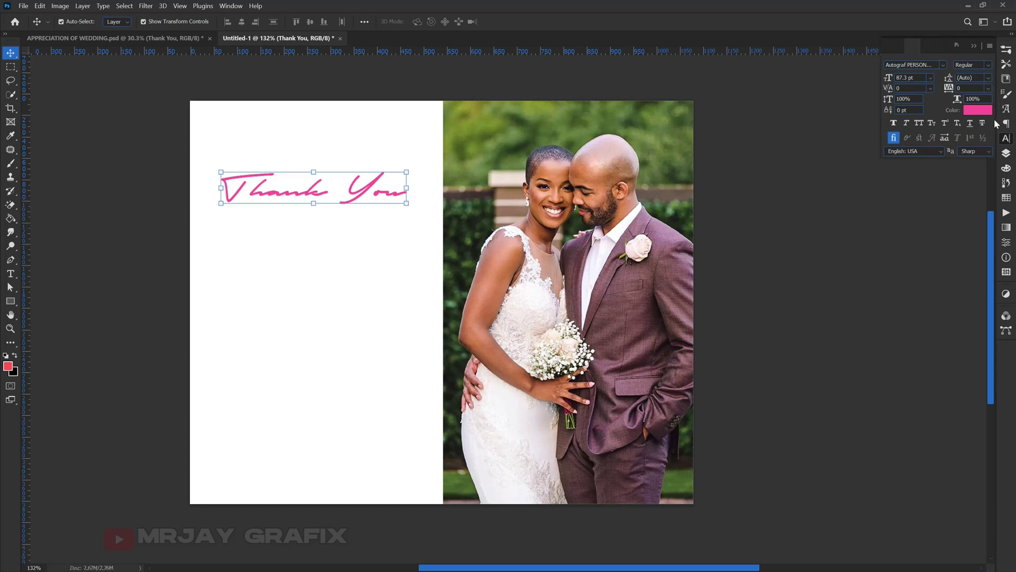
{"action": "left_click", "coordinate": [1006, 153]}
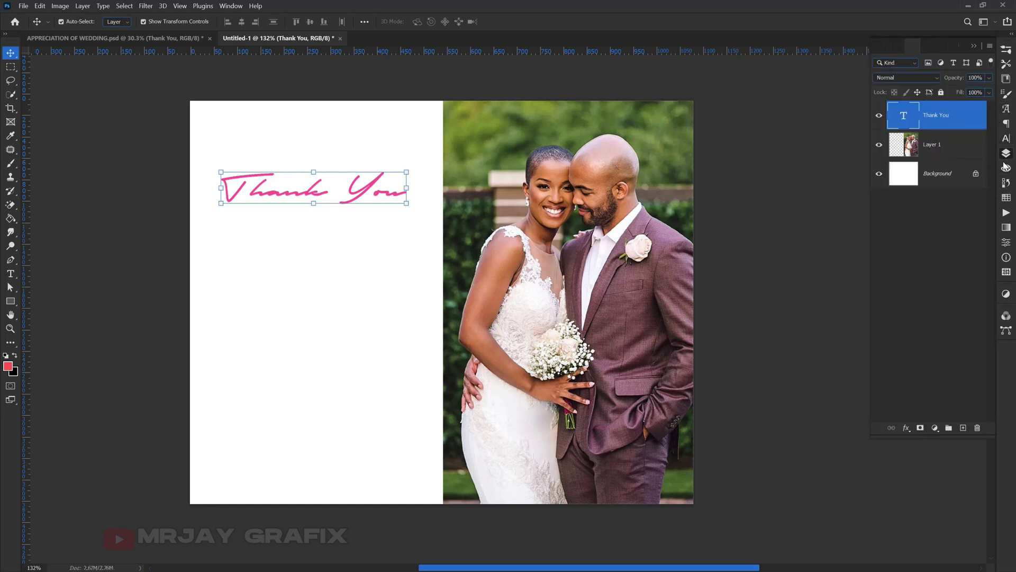
{"action": "left_click", "coordinate": [1007, 139]}
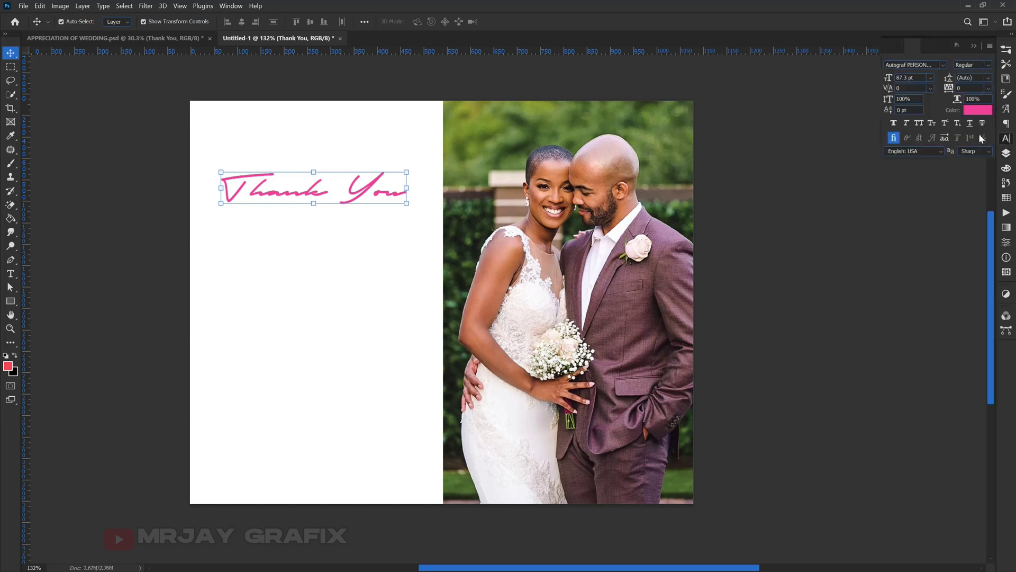
{"action": "left_click", "coordinate": [977, 110]}
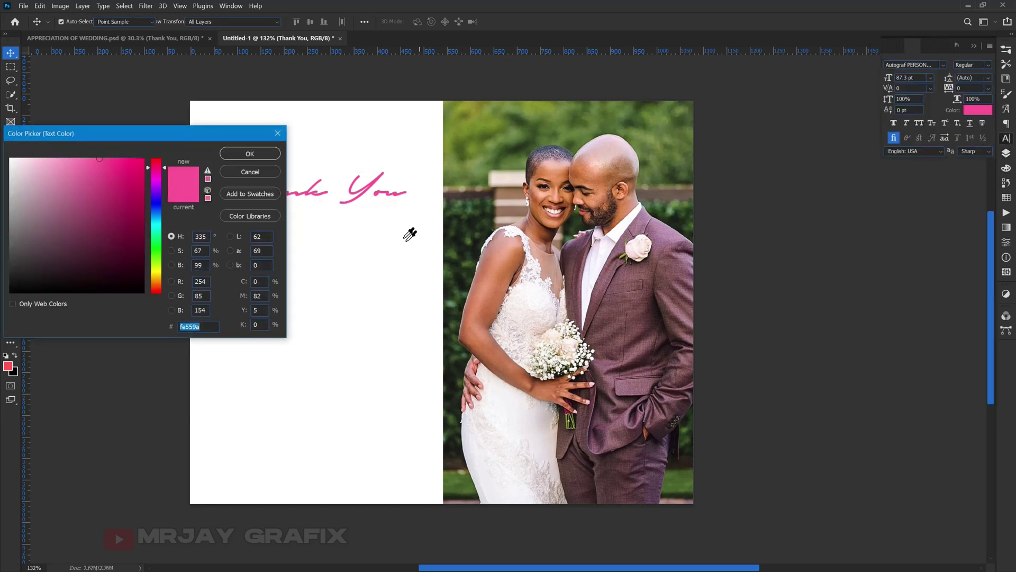
{"action": "left_click_drag", "start_coordinate": [183, 137], "coordinate": [730, 212]}
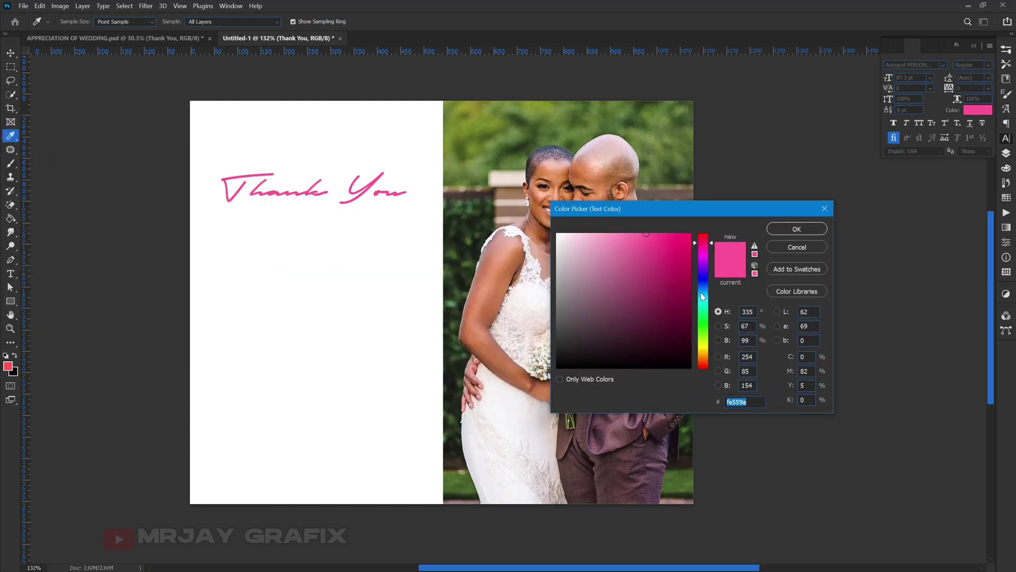
- Colour the Thank You text bright cyan 00baff
{"action": "left_click", "coordinate": [703, 296]}
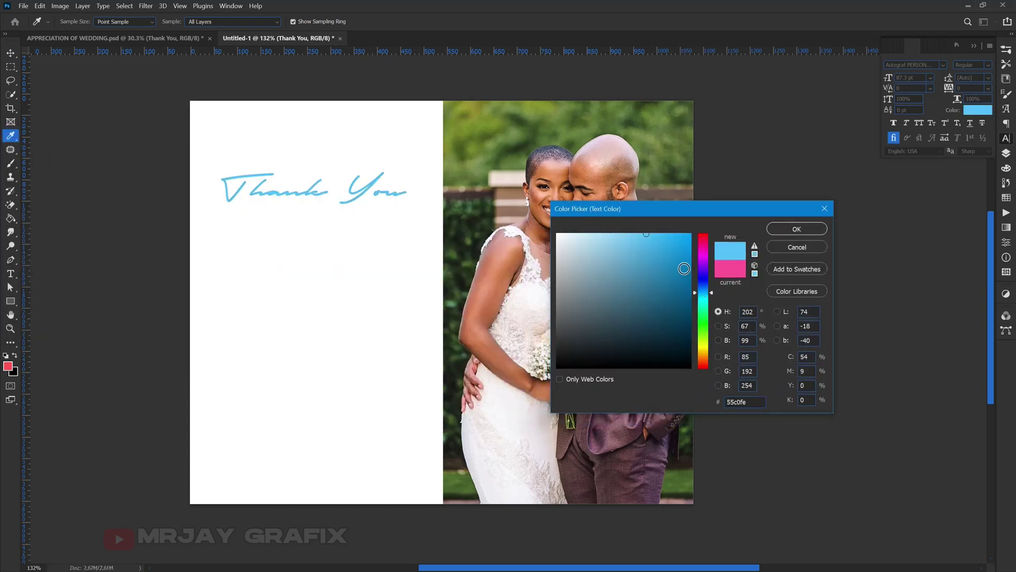
{"action": "left_click", "coordinate": [684, 268]}
{"action": "left_click", "coordinate": [673, 234]}
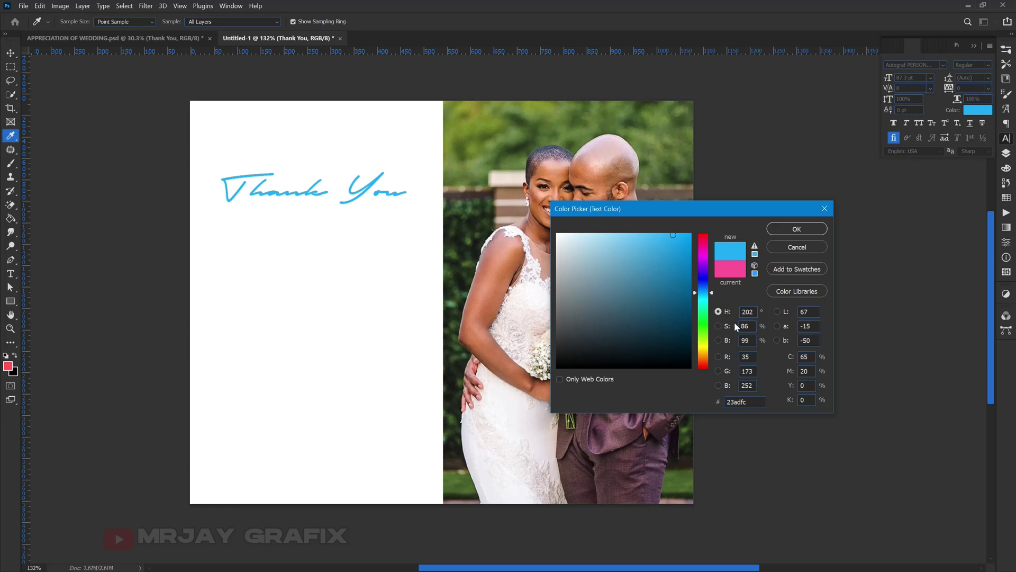
{"action": "left_click", "coordinate": [725, 276]}
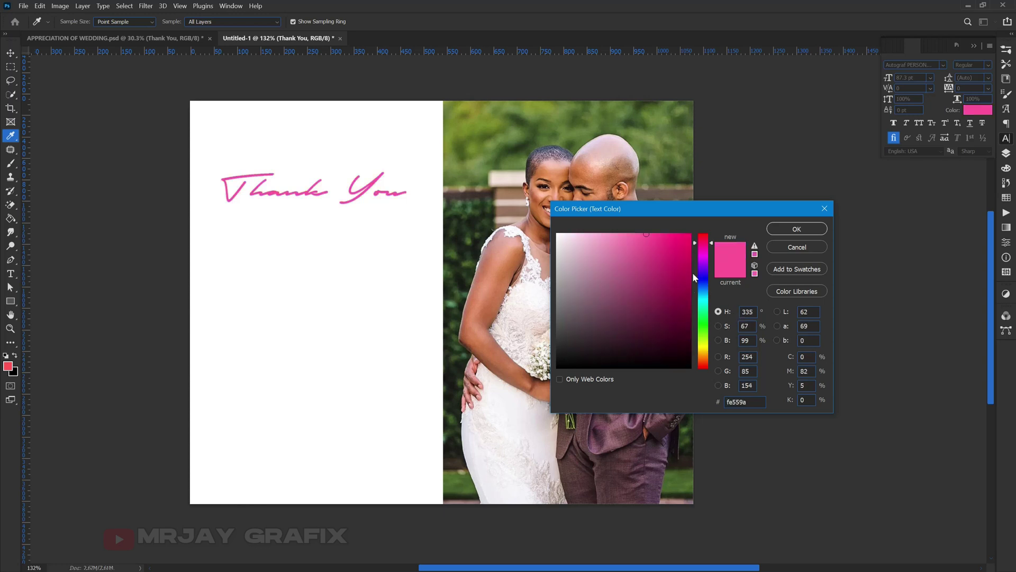
{"action": "left_click_drag", "start_coordinate": [705, 290], "coordinate": [703, 333]}
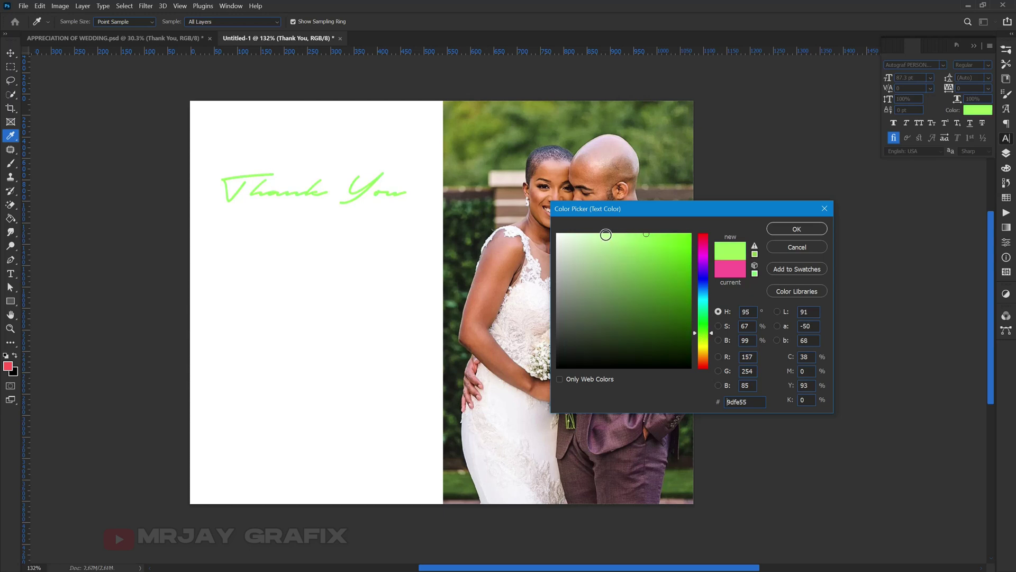
{"action": "left_click", "coordinate": [606, 234]}
{"action": "left_click_drag", "start_coordinate": [704, 299], "coordinate": [703, 295]}
{"action": "left_click_drag", "start_coordinate": [670, 237], "coordinate": [691, 234]}
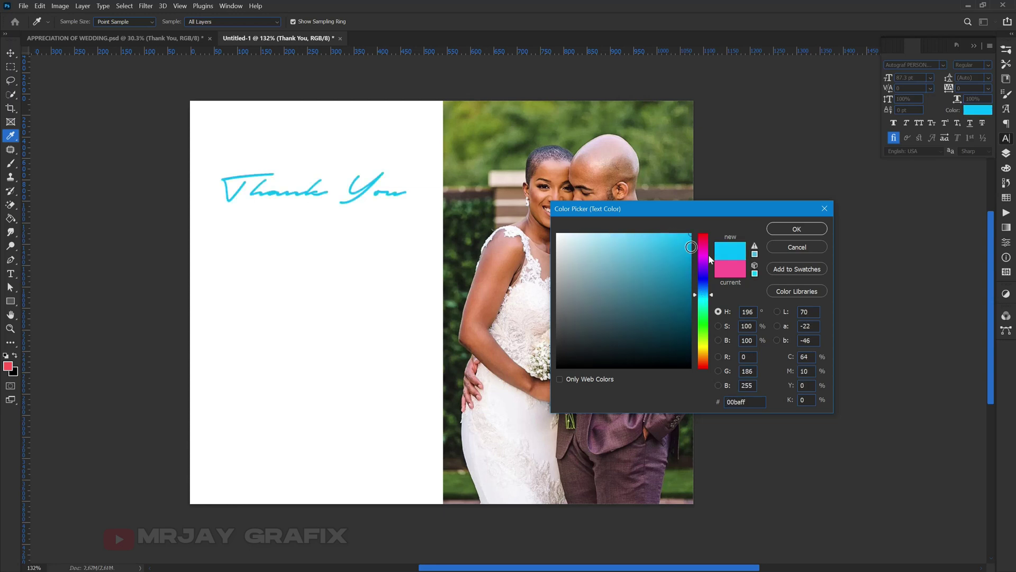
{"action": "left_click", "coordinate": [783, 229]}
{"action": "left_click", "coordinate": [221, 284]}
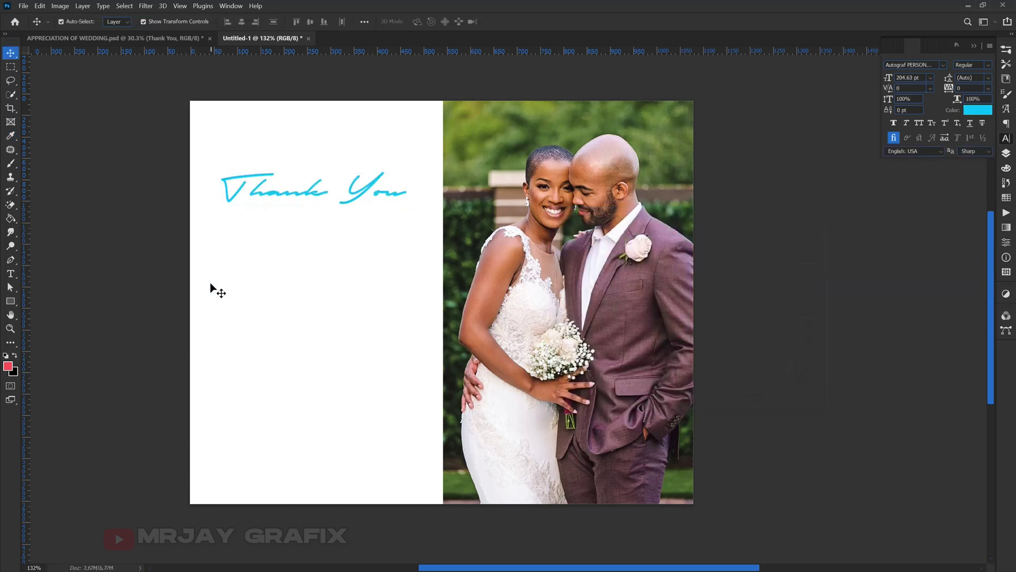
- Copy the ornament from APPRECIATION OF WEDDING, shrunk to about 38.6%, beneath Thank You
{"action": "left_click", "coordinate": [150, 38]}
{"action": "left_click", "coordinate": [495, 297]}
{"action": "left_click_drag", "start_coordinate": [494, 290], "coordinate": [303, 247]}
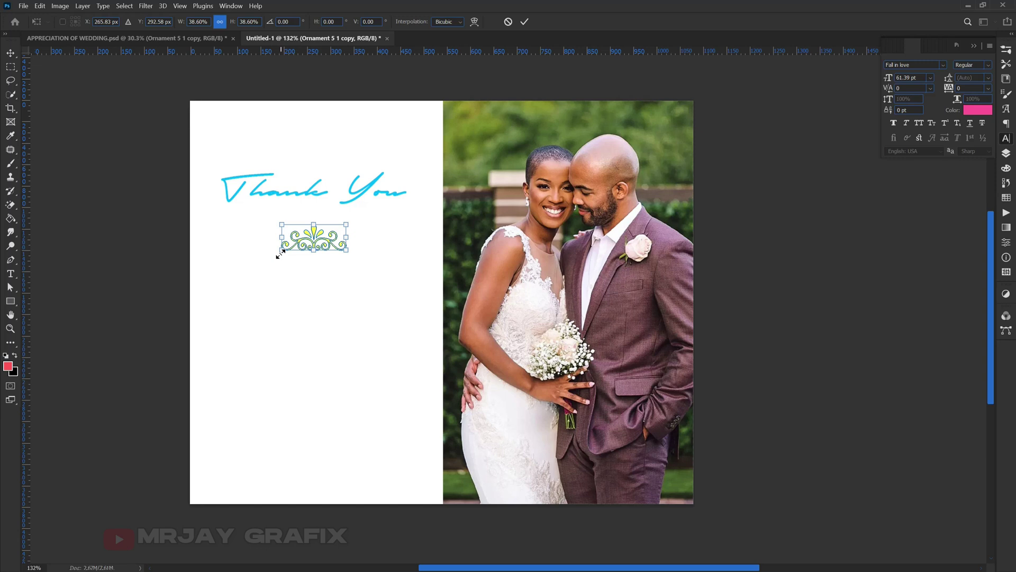
{"action": "left_click", "coordinate": [163, 231]}
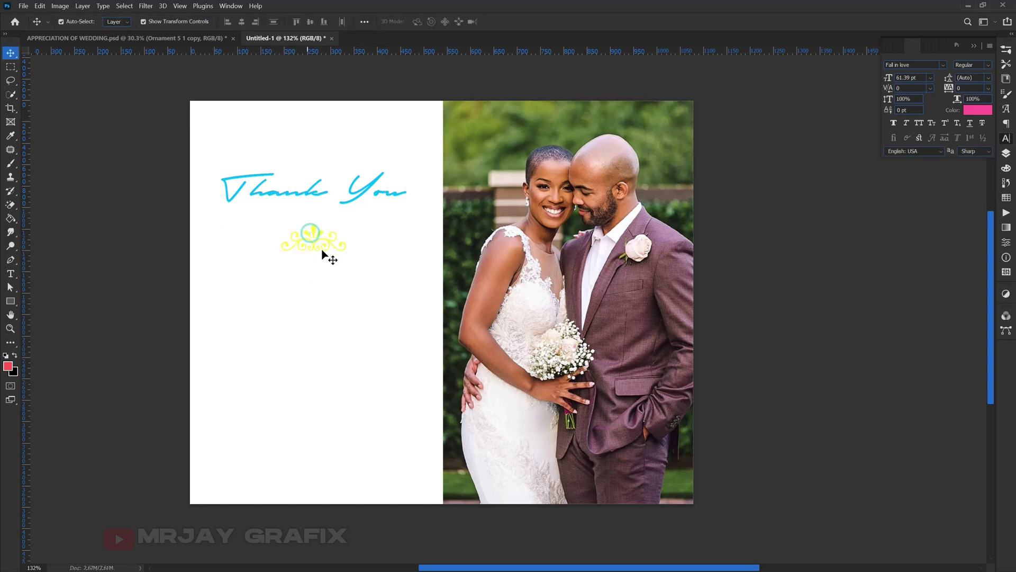
- Recolour the ornament cyan 42c6ff by sampling the Thank You blue
{"action": "left_click", "coordinate": [312, 232]}
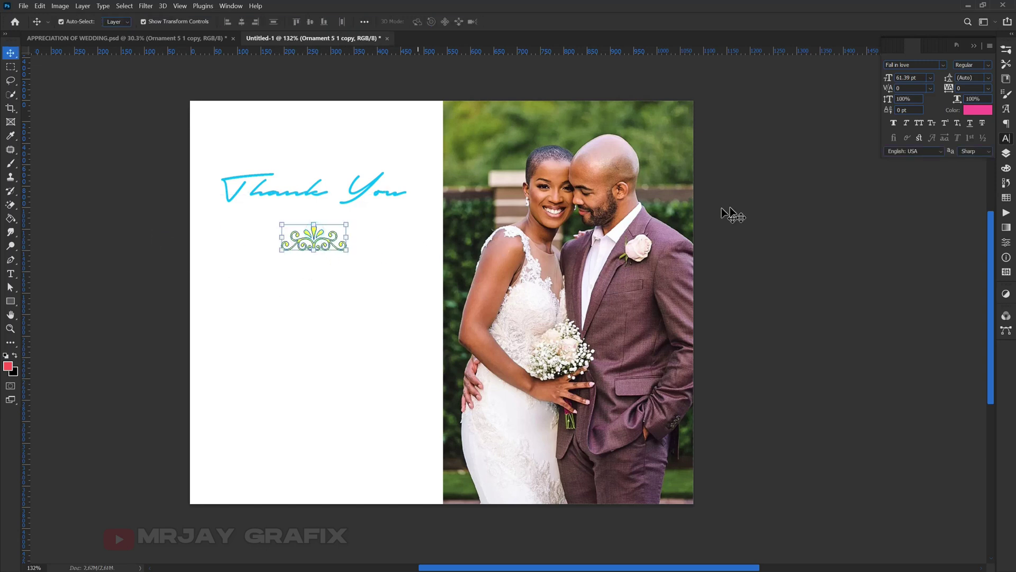
{"action": "left_click", "coordinate": [1006, 154]}
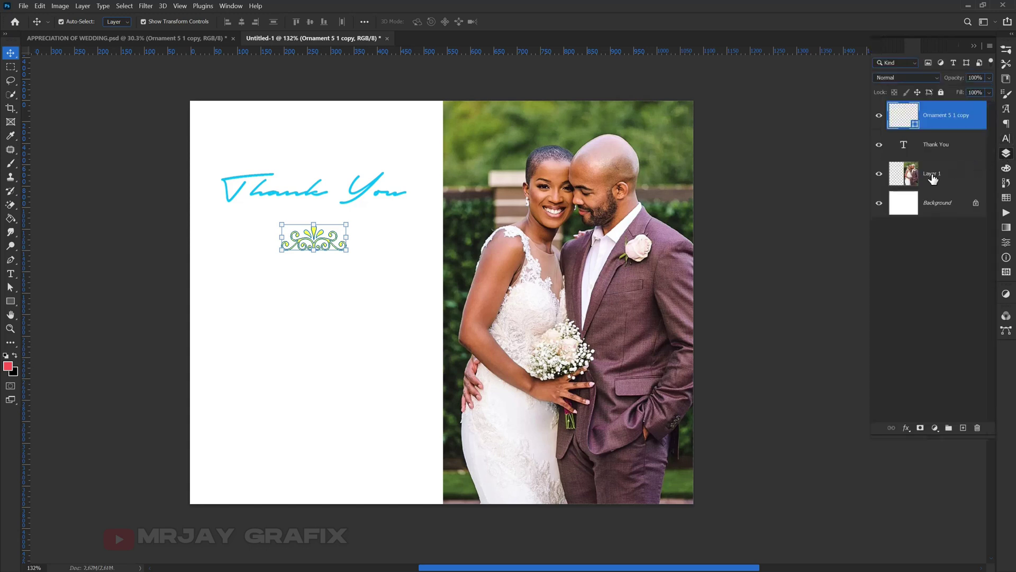
{"action": "double_click", "coordinate": [915, 121]}
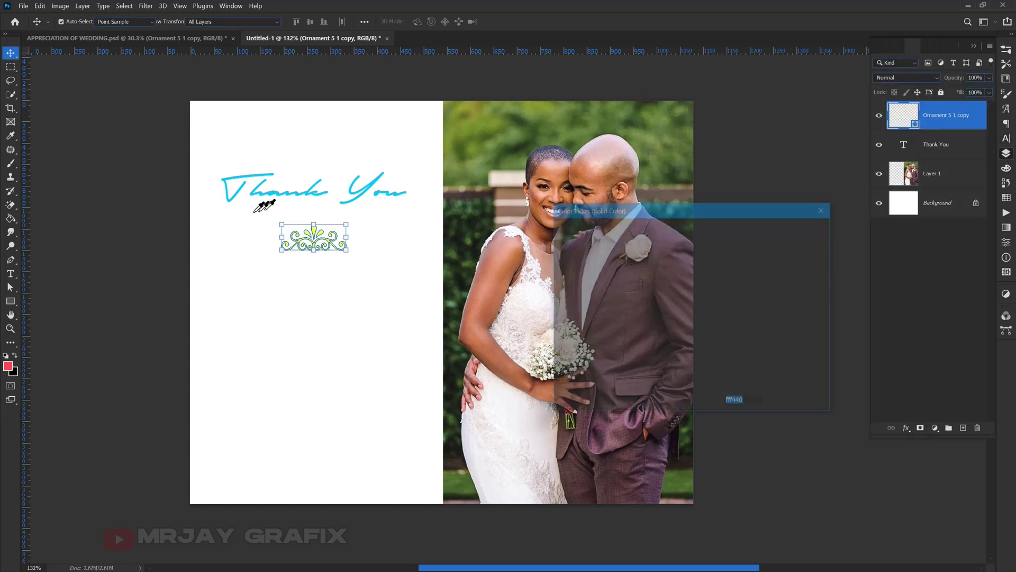
{"action": "left_click", "coordinate": [241, 188]}
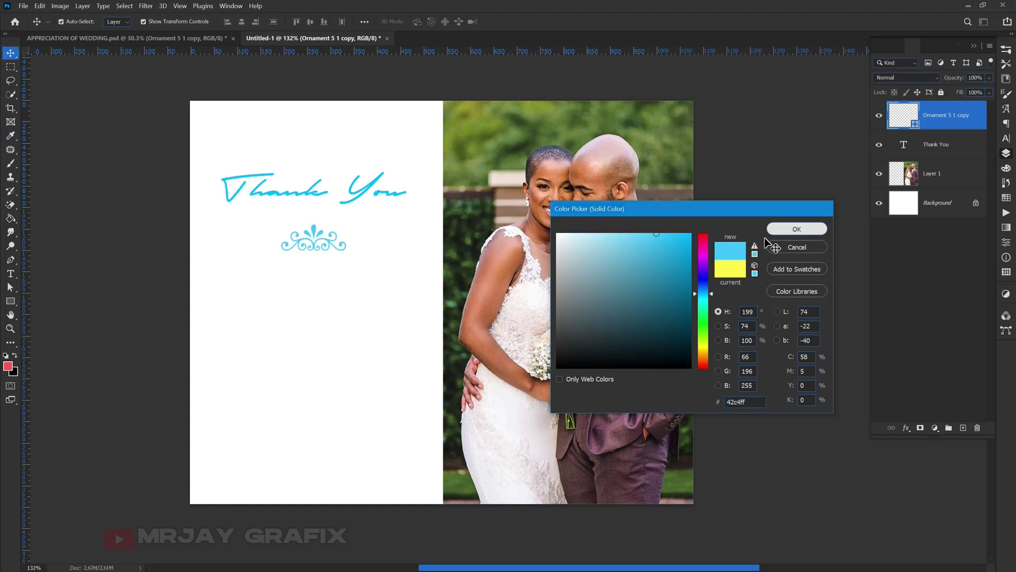
{"action": "left_click", "coordinate": [789, 229]}
{"action": "key", "text": "o"}
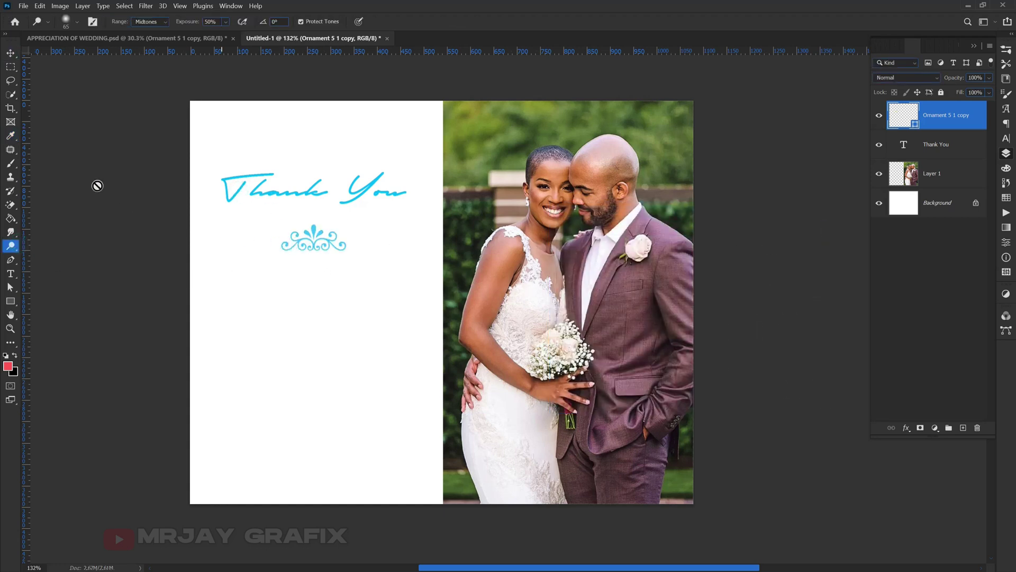
- Move the ornament up under Thank You and scale it to about 74%
{"action": "left_click", "coordinate": [10, 53]}
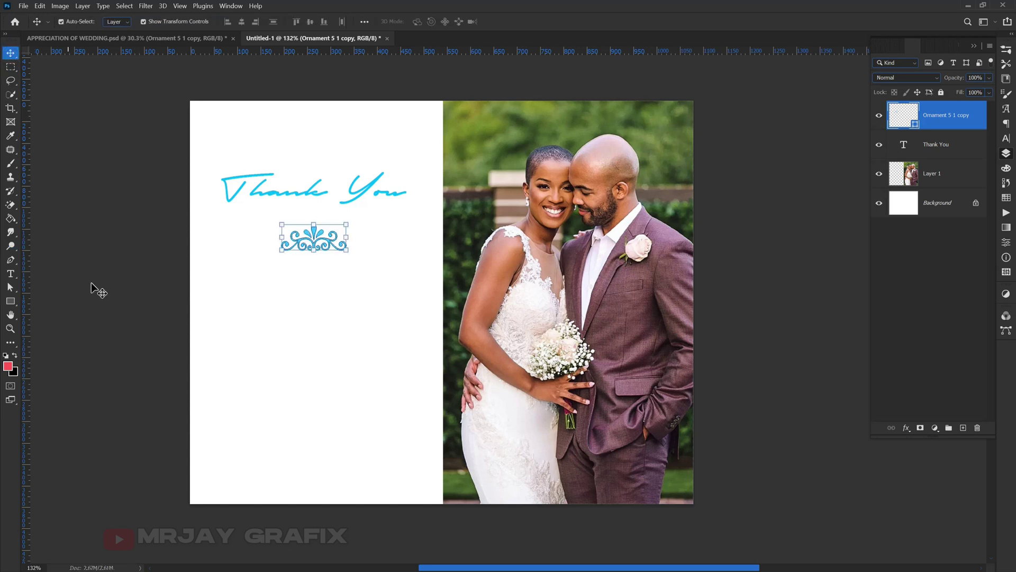
{"action": "left_click", "coordinate": [95, 288]}
{"action": "scroll", "coordinate": [264, 234], "scroll_direction": "up", "scroll_amount": 2}
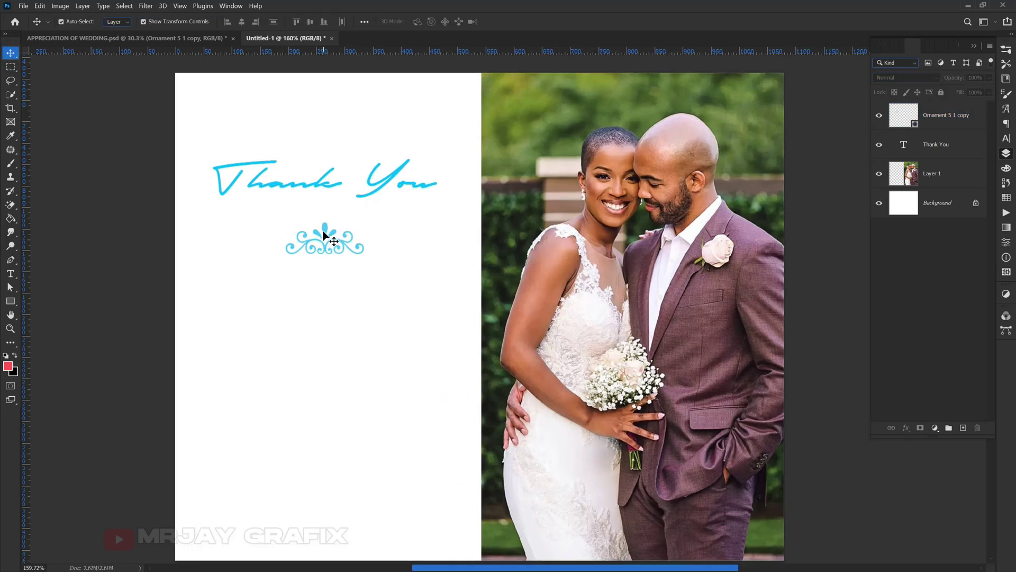
{"action": "left_click", "coordinate": [323, 234]}
{"action": "mouse_move", "coordinate": [326, 235]}
{"action": "left_mouse_down"}
{"action": "mouse_move", "coordinate": [322, 225]}
{"action": "mouse_move", "coordinate": [320, 236]}
{"action": "left_mouse_up"}
{"action": "key", "text": "ctrl+t"}
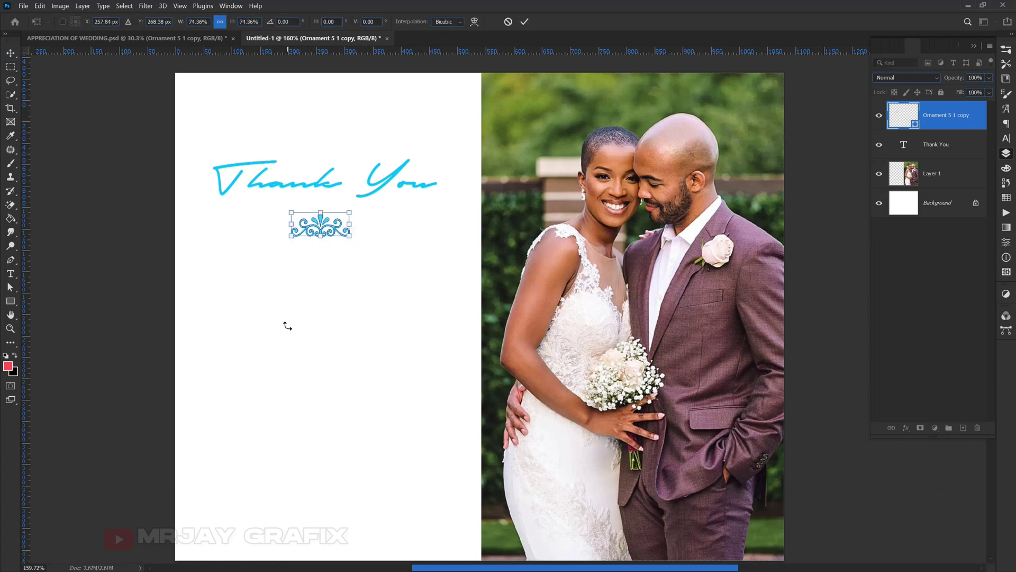
{"action": "key", "text": "Return"}
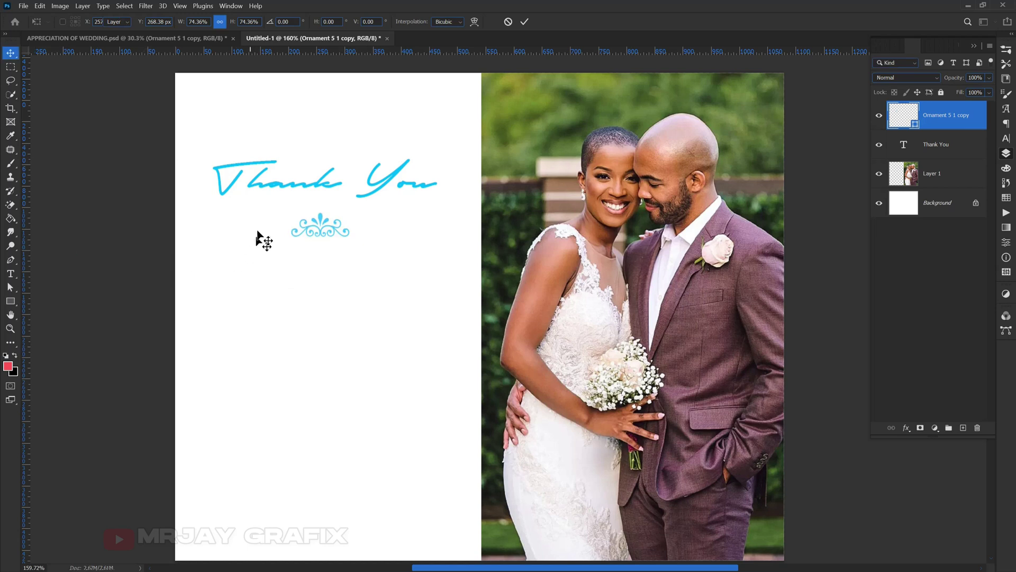
{"action": "scroll", "coordinate": [261, 236], "scroll_direction": "down", "scroll_amount": 2}
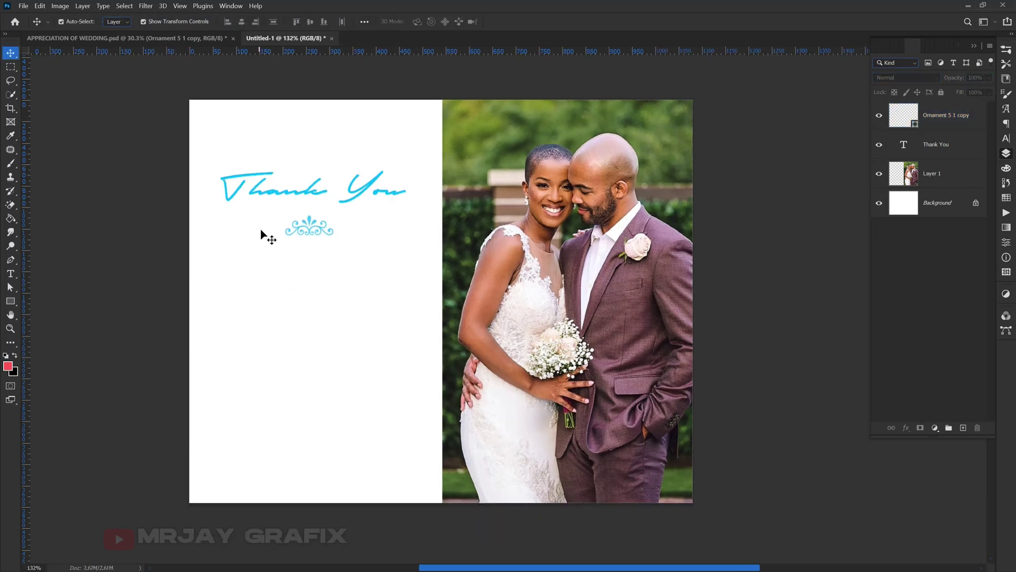
- Skew the 'Thank You' text to tilt upward to the right, then move it down slightly
{"action": "left_click", "coordinate": [288, 199]}
{"action": "left_click", "coordinate": [406, 171]}
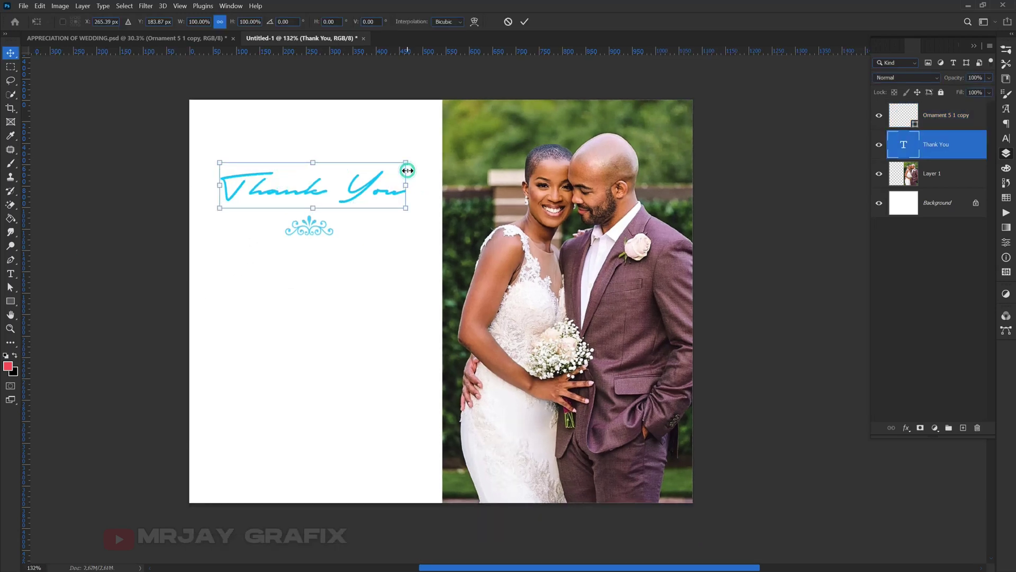
{"action": "right_click", "coordinate": [335, 192]}
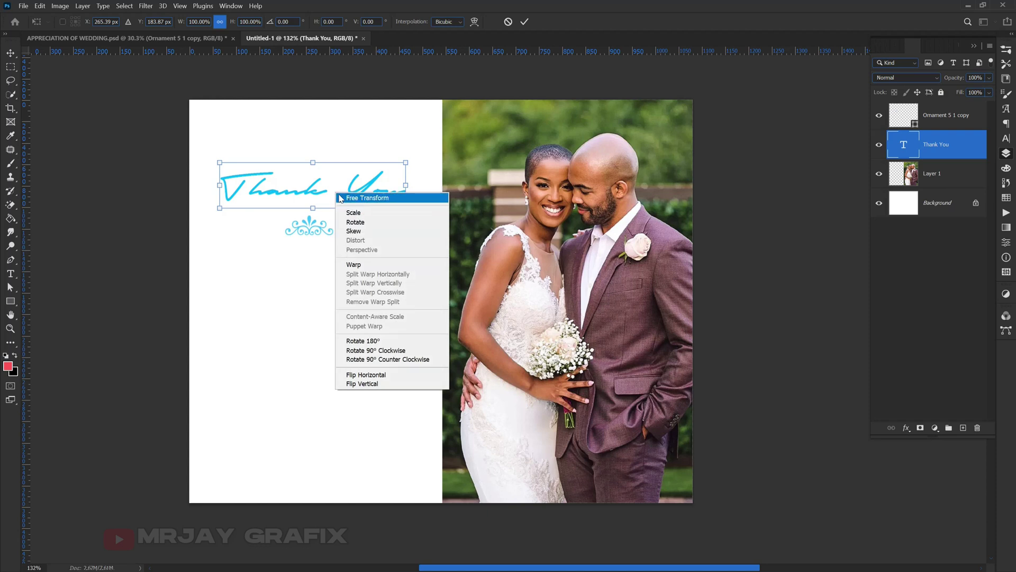
{"action": "left_click", "coordinate": [354, 232]}
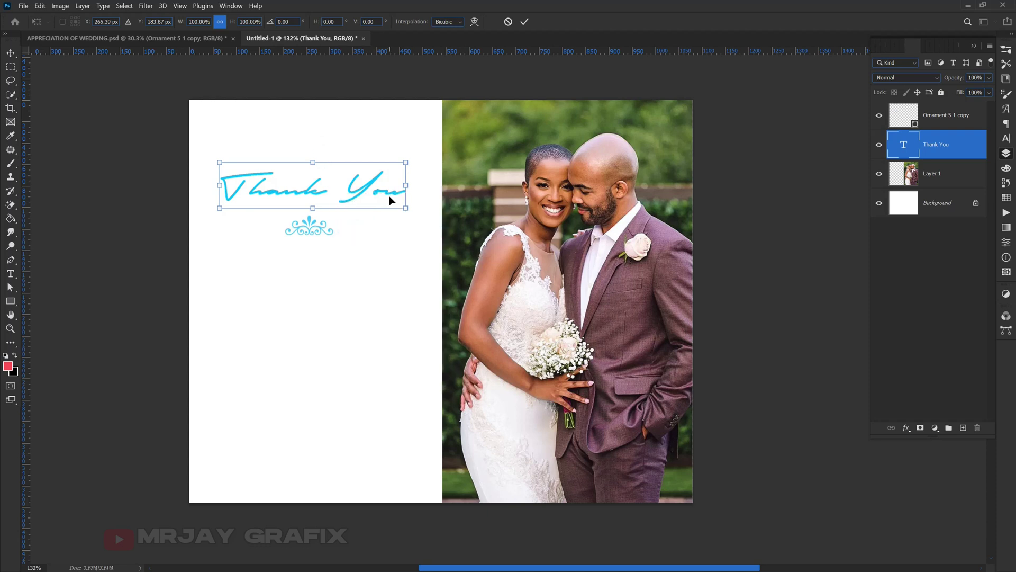
{"action": "mouse_move", "coordinate": [406, 187]}
{"action": "left_mouse_down"}
{"action": "mouse_move", "coordinate": [406, 159]}
{"action": "mouse_move", "coordinate": [401, 192]}
{"action": "left_mouse_up"}
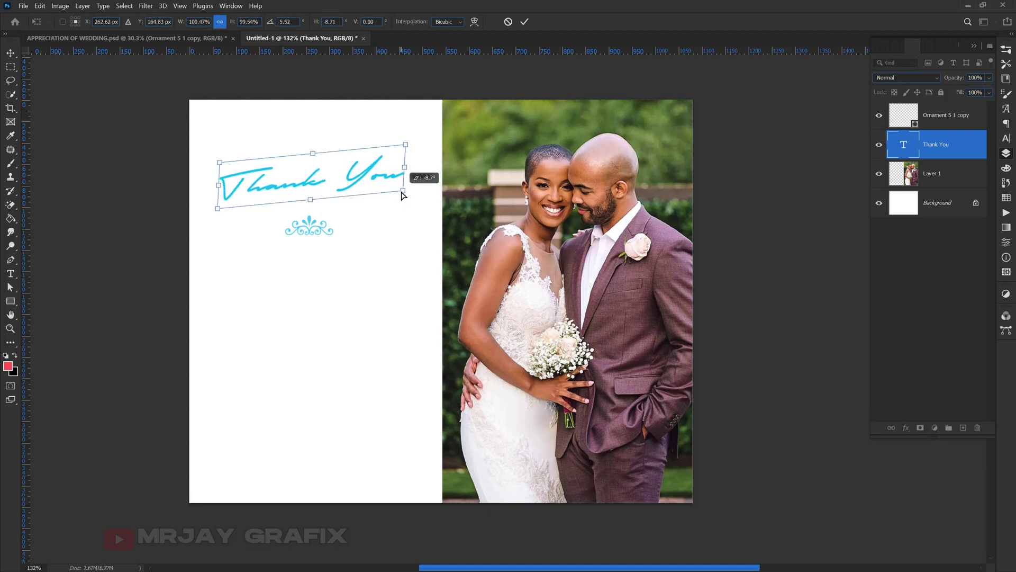
{"action": "left_click", "coordinate": [104, 205]}
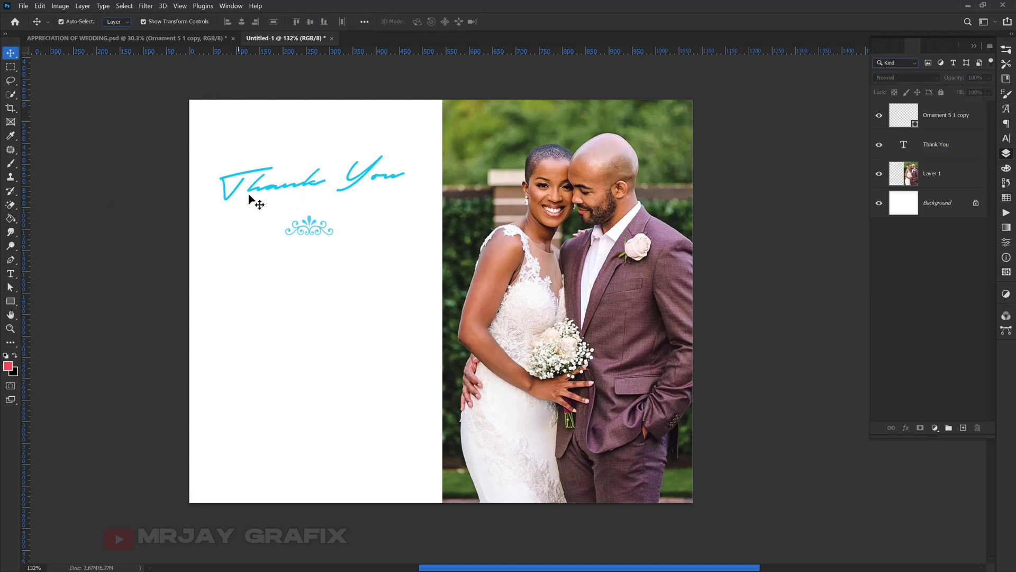
{"action": "left_click_drag", "start_coordinate": [259, 189], "coordinate": [258, 203]}
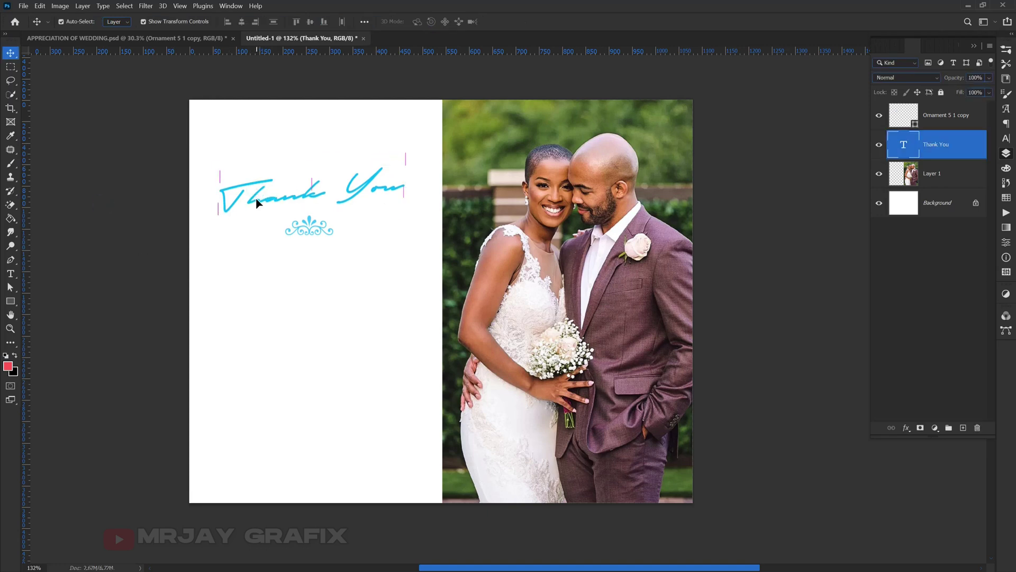
- Change the 'Thank You' text colour to black in the character settings
{"action": "left_click", "coordinate": [1007, 140]}
{"action": "left_click", "coordinate": [967, 116]}
{"action": "left_click_drag", "start_coordinate": [601, 328], "coordinate": [557, 367]}
{"action": "left_click", "coordinate": [797, 229]}
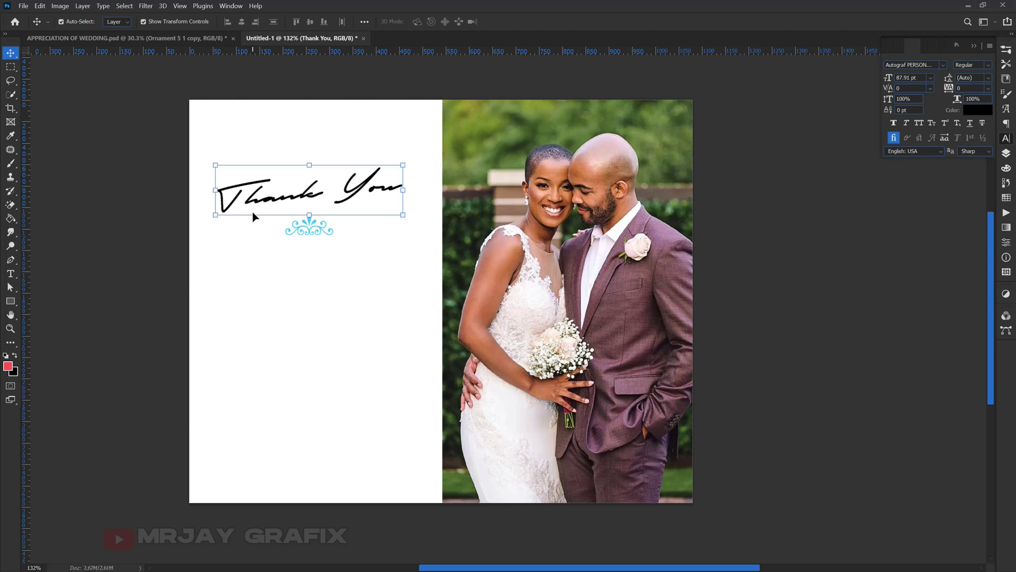
- Try 50–70% opacities on 'Thank You', then restore 100% and turn it cyan
{"action": "key", "text": "5"}
{"action": "key", "text": "0"}
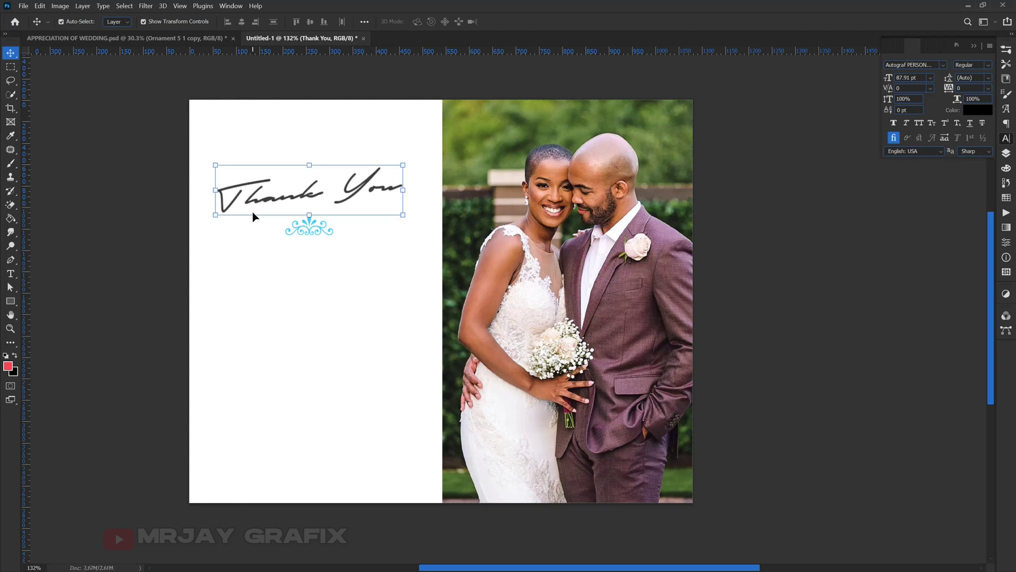
{"action": "key", "text": "7"}
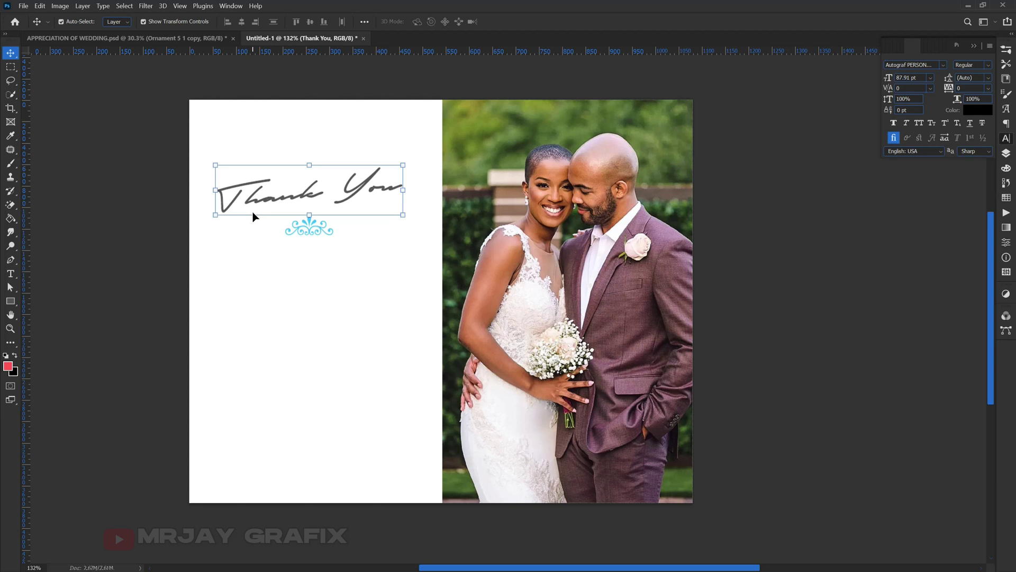
{"action": "key", "text": "5"}
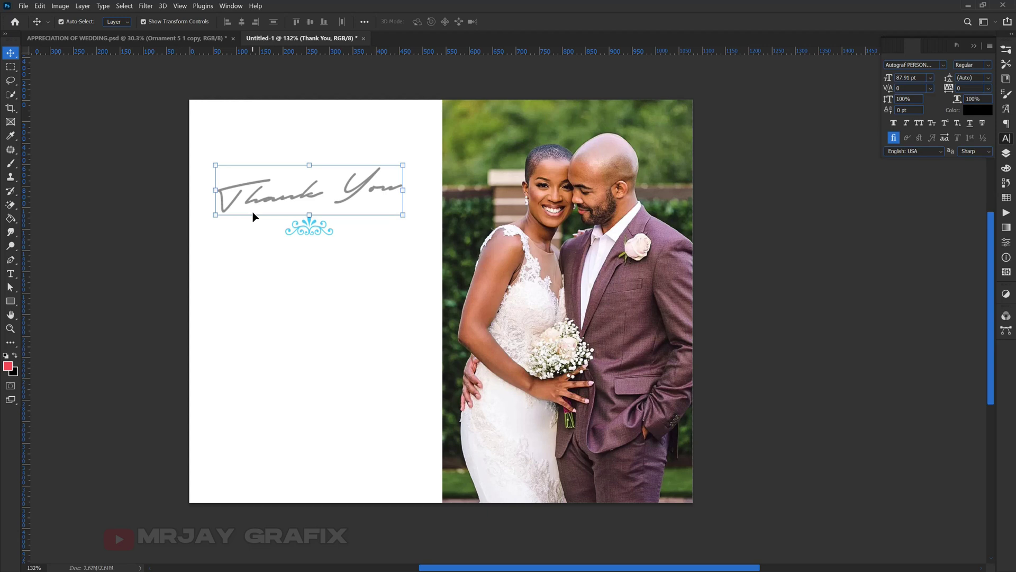
{"action": "key", "text": "7"}
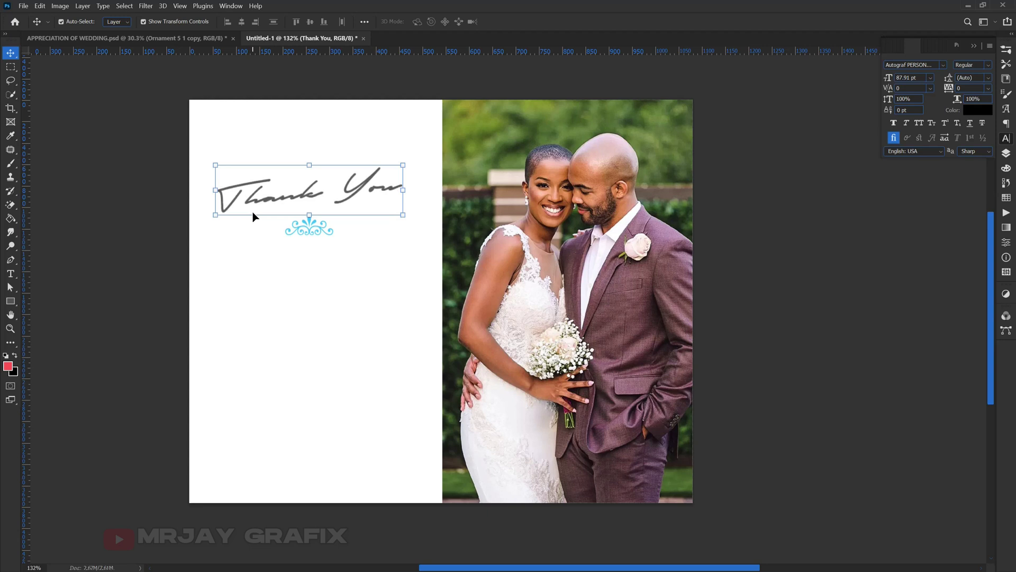
{"action": "key", "text": "6"}
{"action": "left_click", "coordinate": [176, 204]}
{"action": "scroll", "coordinate": [289, 173], "scroll_direction": "up", "scroll_amount": 1}
{"action": "scroll", "coordinate": [289, 172], "scroll_direction": "down", "scroll_amount": 1}
{"action": "key", "text": "0"}
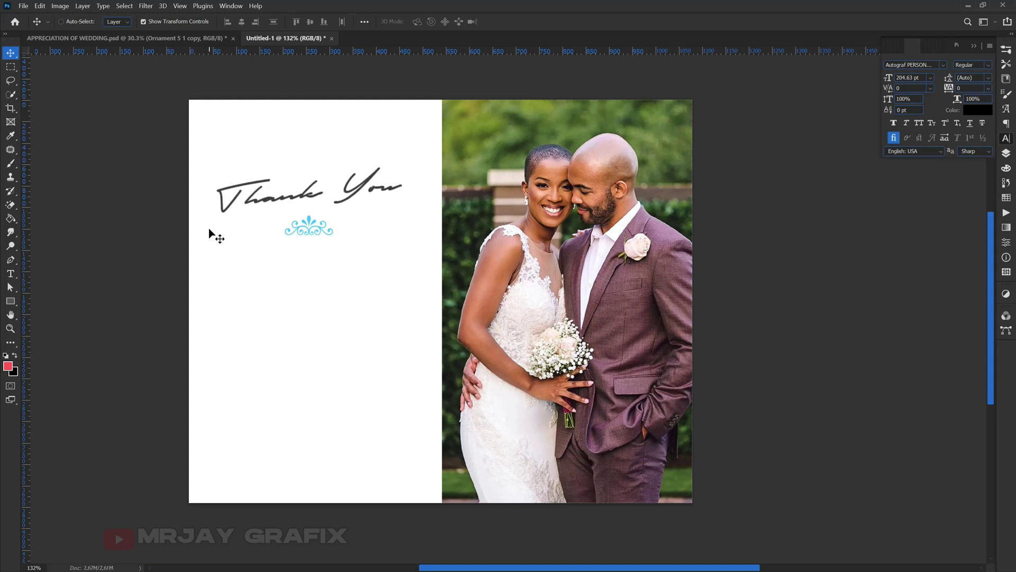
{"action": "key", "text": "ctrl+alt+g"}
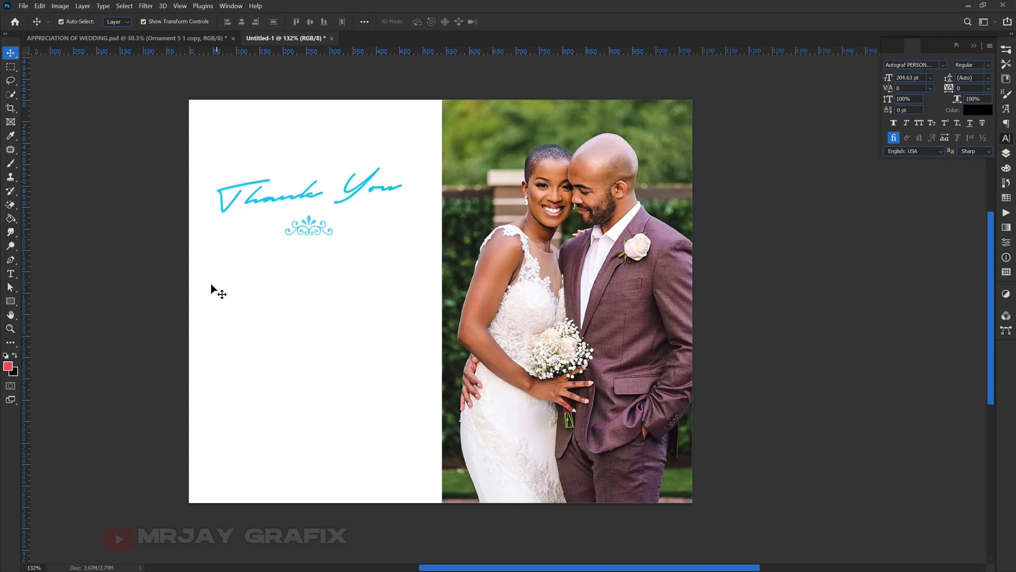
- Copy the message paragraph's text from the APPRECIATION OF WEDDING document
{"action": "left_click", "coordinate": [169, 38]}
{"action": "left_click", "coordinate": [459, 348]}
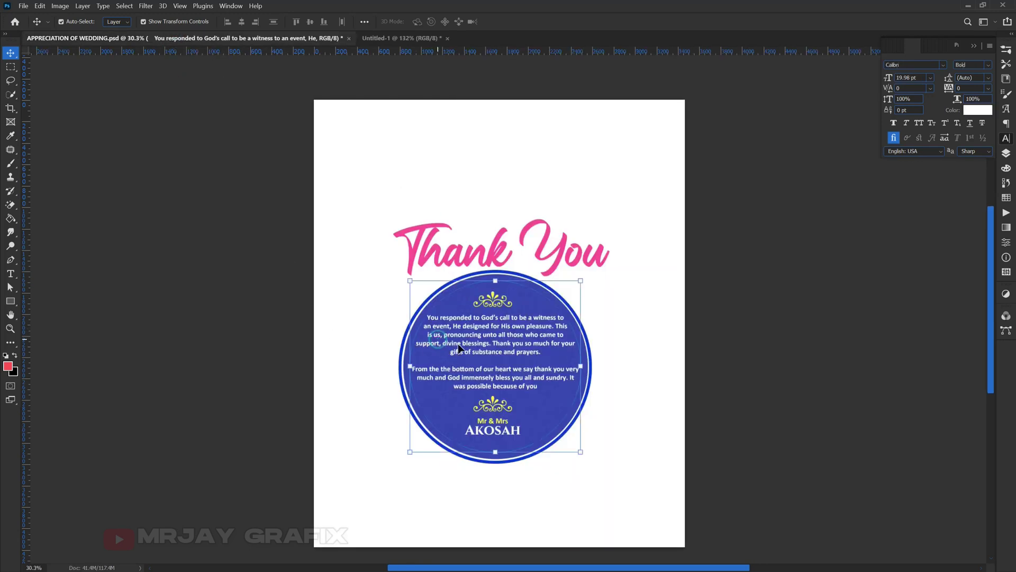
{"action": "left_click_drag", "start_coordinate": [457, 345], "coordinate": [459, 376]}
{"action": "double_click", "coordinate": [461, 364]}
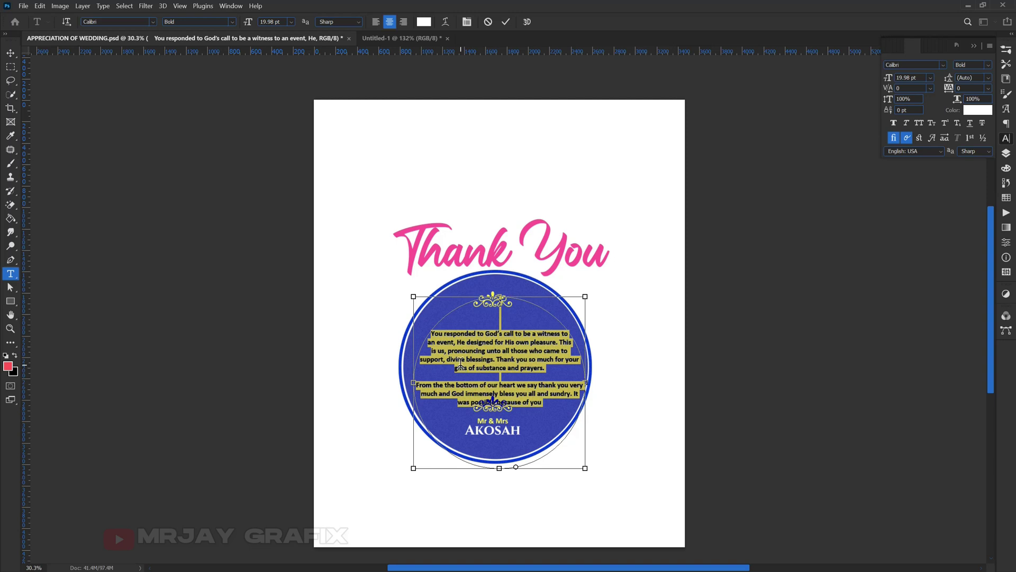
{"action": "left_click", "coordinate": [506, 22]}
{"action": "key", "text": "v"}
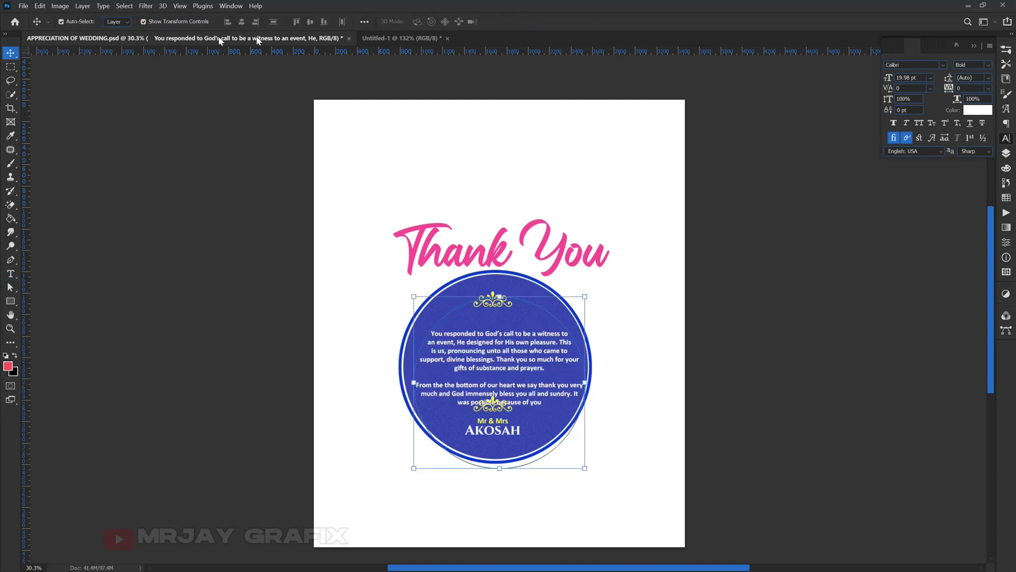
- In Untitled-1, draw a horizontal paragraph text box below the ornament with cyan text colour
{"action": "left_click", "coordinate": [379, 39]}
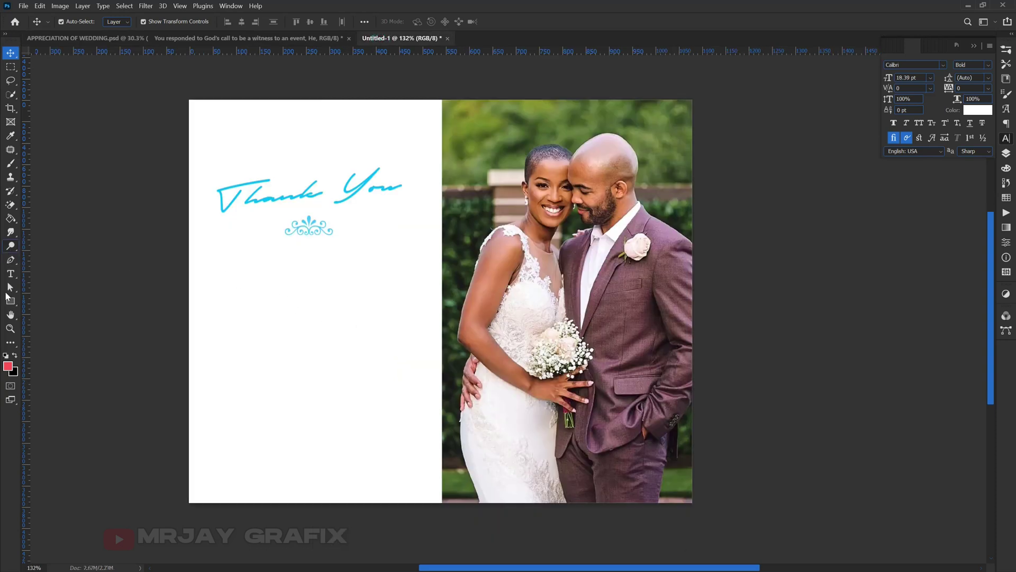
{"action": "left_click_drag", "start_coordinate": [11, 275], "coordinate": [44, 279]}
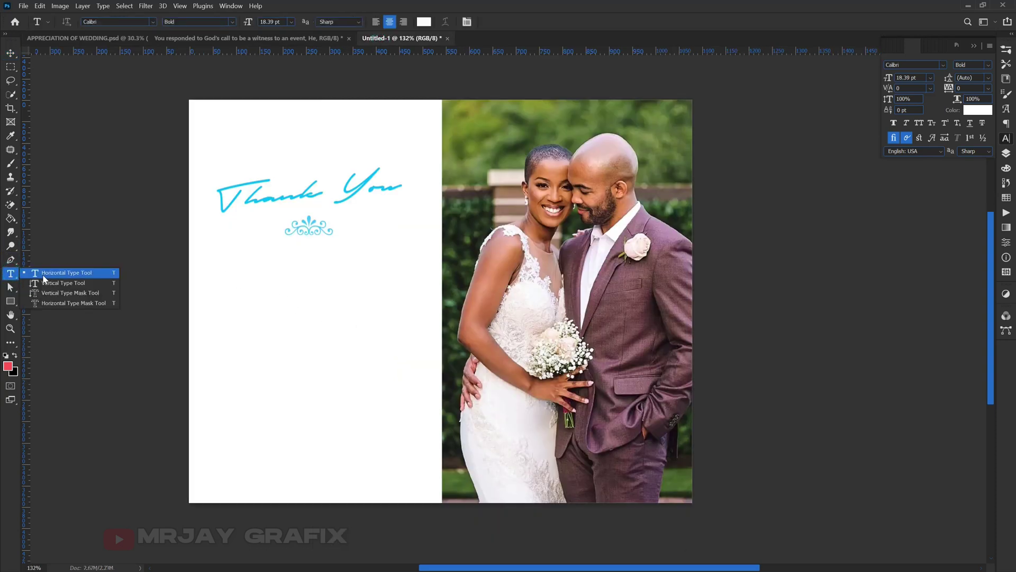
{"action": "left_click", "coordinate": [44, 279]}
{"action": "left_click_drag", "start_coordinate": [217, 262], "coordinate": [421, 423]}
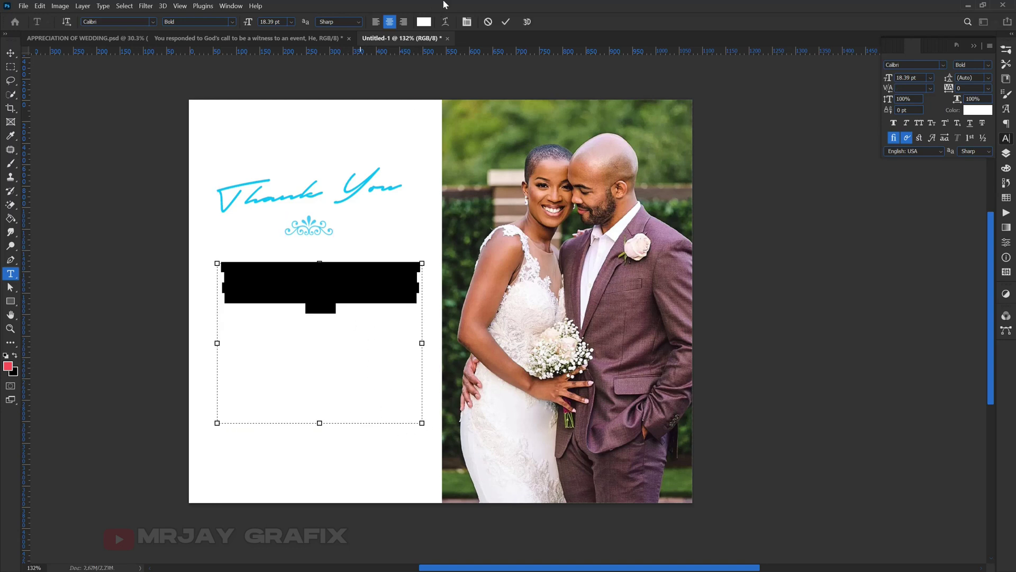
{"action": "left_click", "coordinate": [424, 21]}
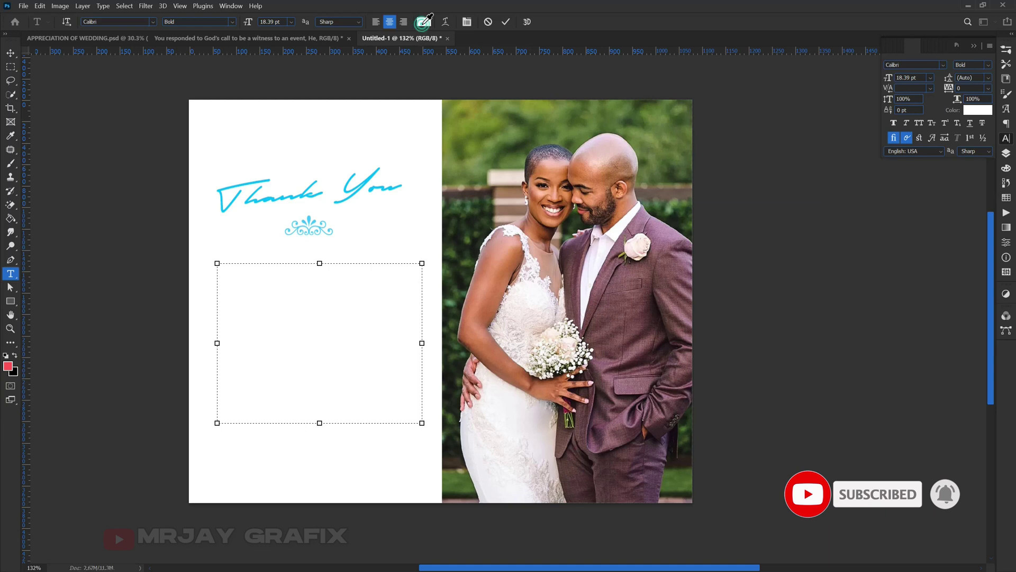
{"action": "left_click", "coordinate": [250, 182]}
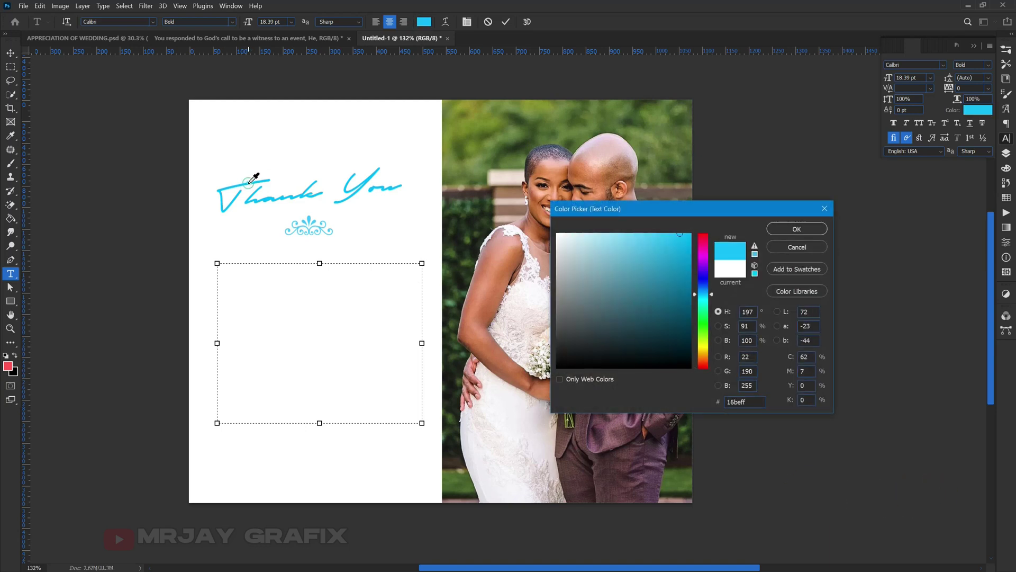
{"action": "left_click", "coordinate": [795, 231]}
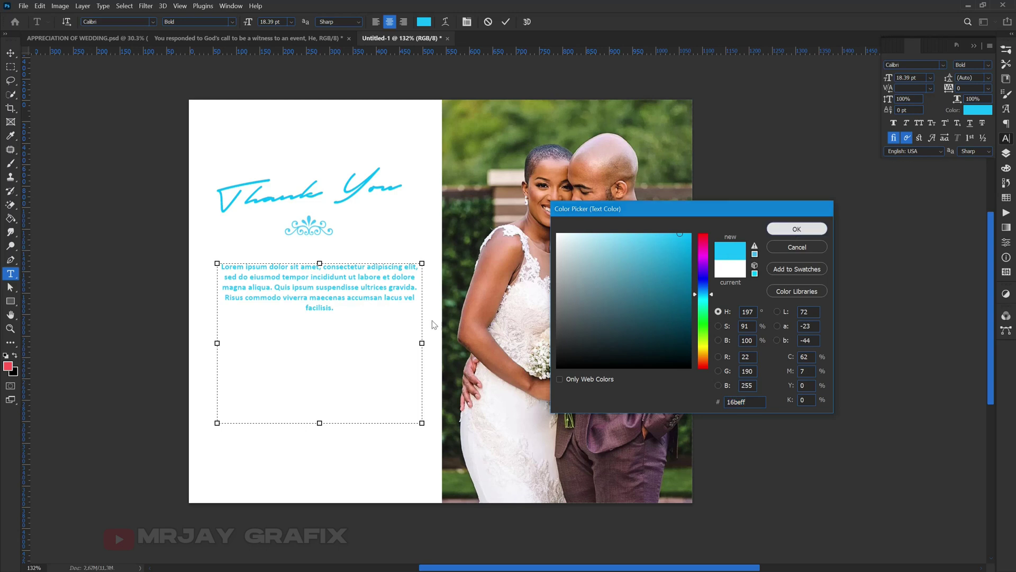
- Paste the copied message into the text box and select all of it
{"action": "left_click", "coordinate": [322, 336]}
{"action": "key", "text": "ctrl+z"}
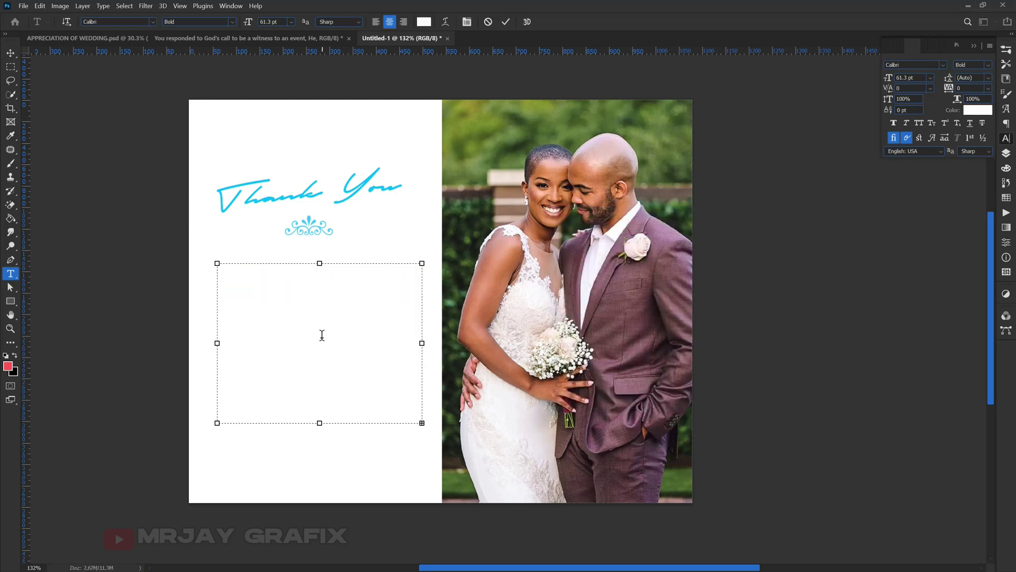
{"action": "left_click", "coordinate": [322, 336]}
{"action": "key", "text": "ctrl+a"}
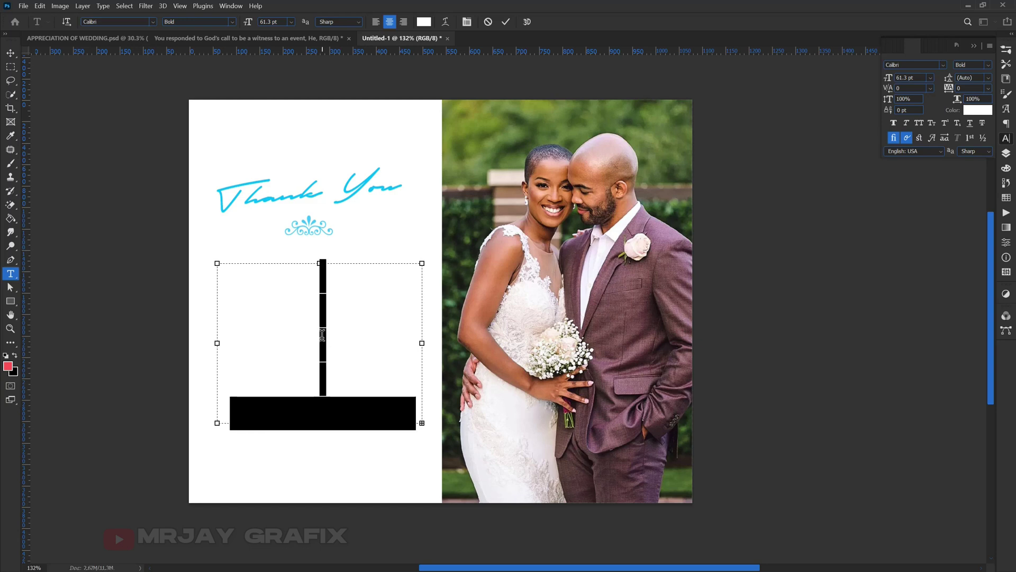
{"action": "left_click_drag", "start_coordinate": [312, 388], "coordinate": [300, 262]}
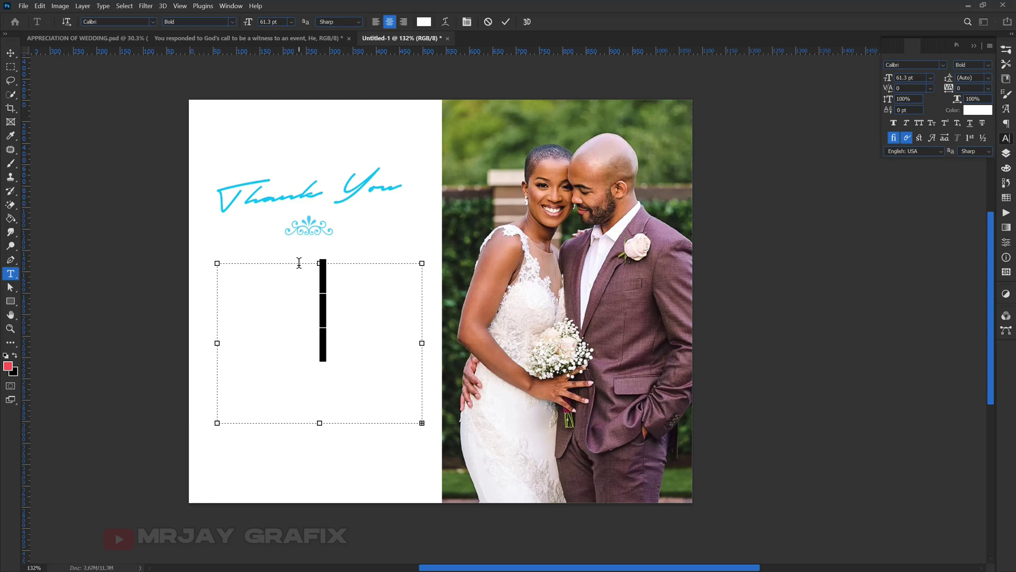
{"action": "left_click", "coordinate": [299, 263]}
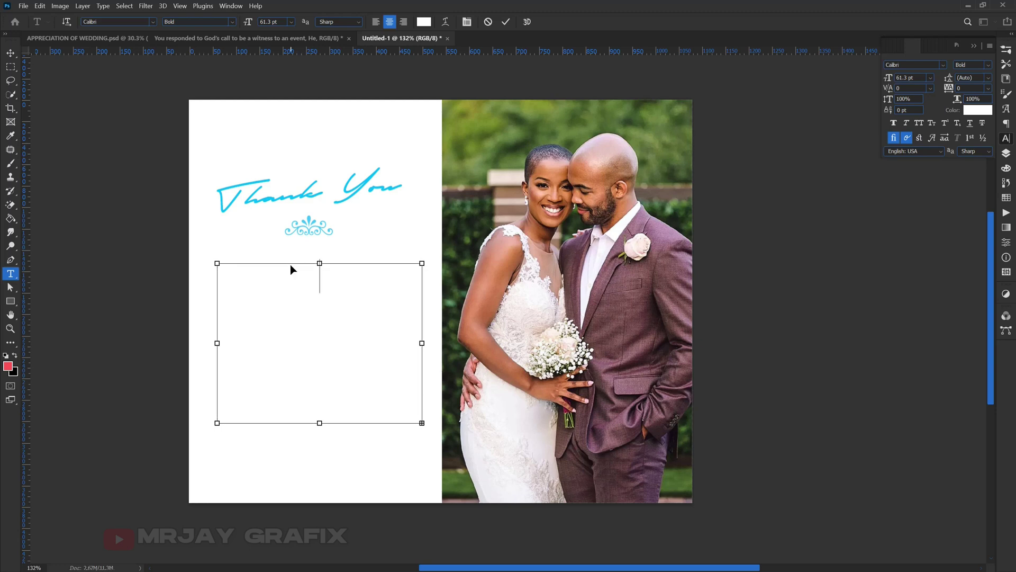
{"action": "key", "text": "ctrl+a"}
- Set the message to 22 pt in the sampled cyan and commit the paragraph
{"action": "left_click_drag", "start_coordinate": [888, 80], "coordinate": [872, 97]}
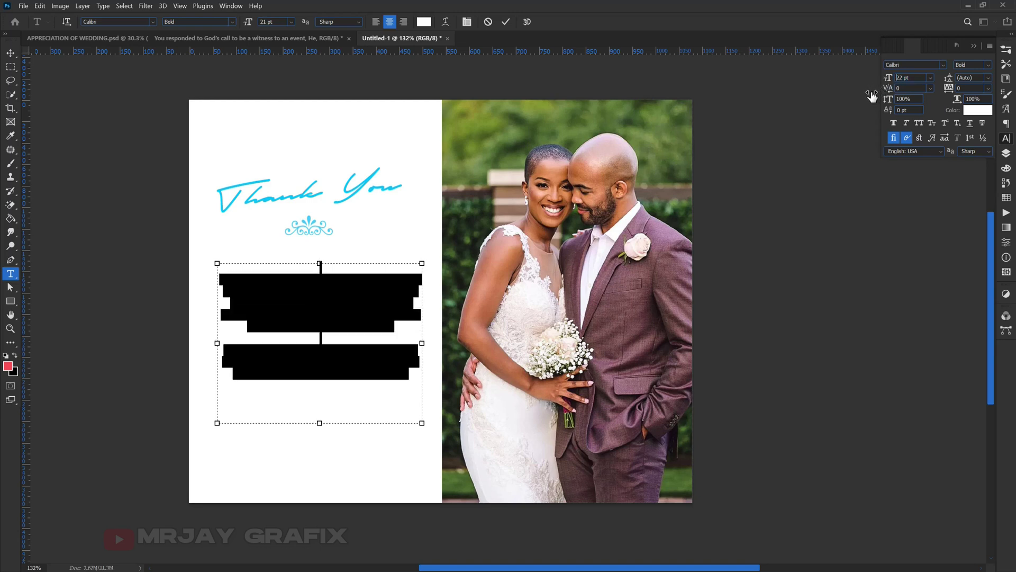
{"action": "left_click", "coordinate": [977, 110]}
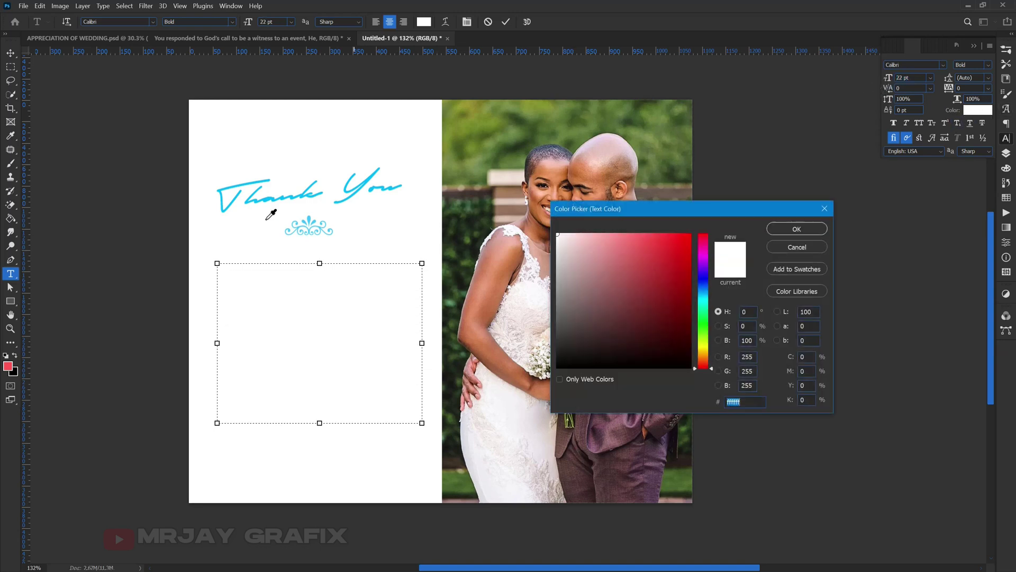
{"action": "left_click", "coordinate": [226, 208]}
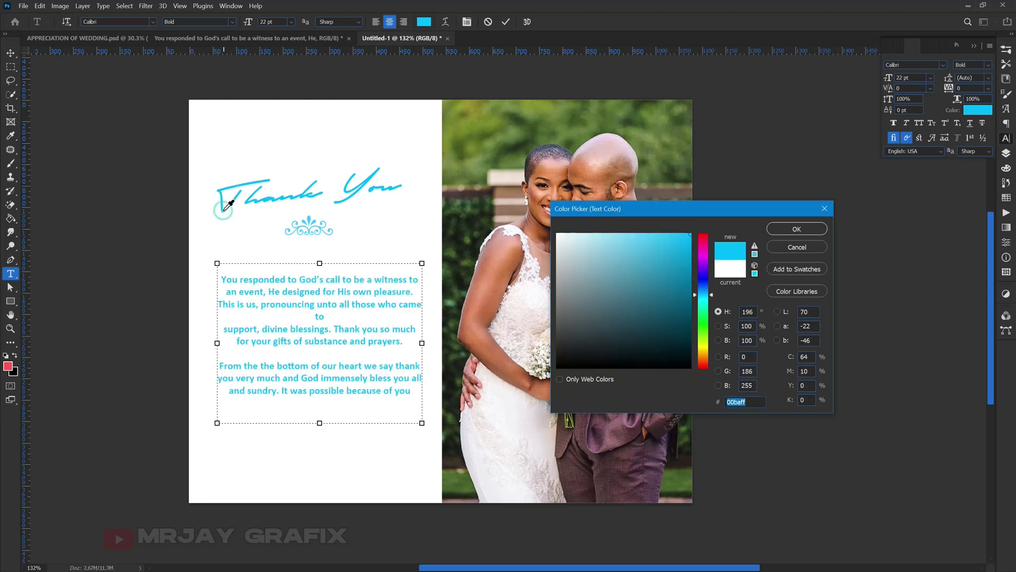
{"action": "left_click", "coordinate": [785, 232]}
{"action": "left_click", "coordinate": [83, 319]}
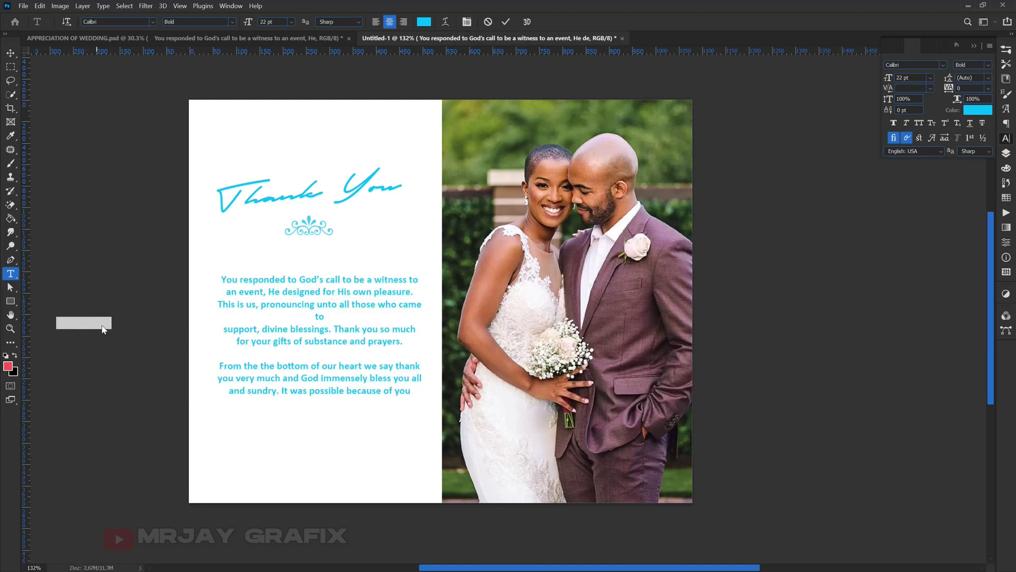
{"action": "left_click", "coordinate": [488, 21]}
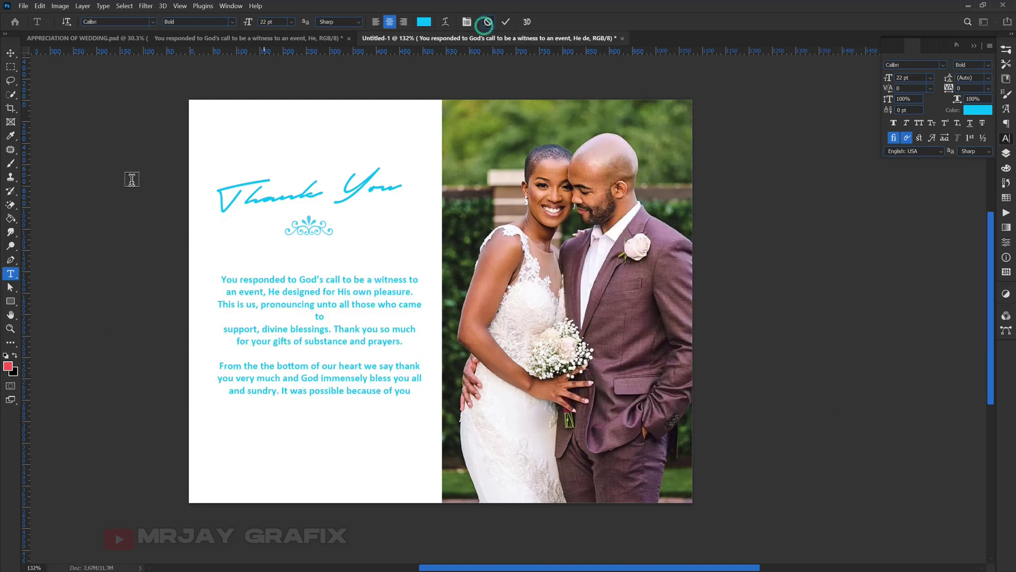
{"action": "left_click", "coordinate": [9, 55]}
{"action": "left_click", "coordinate": [67, 200]}
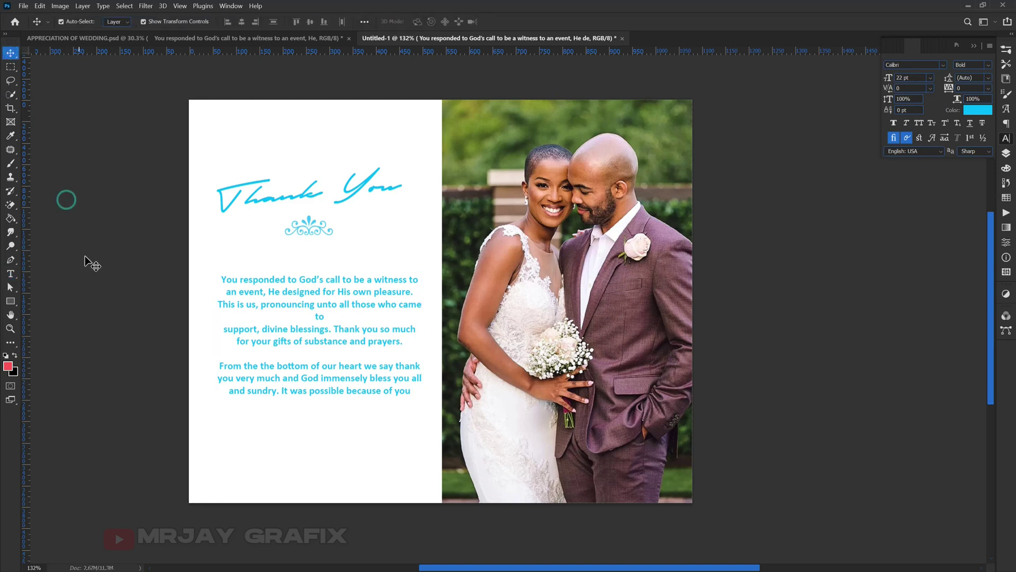
- Switch the cyan message paragraph's font to Gotham Medium and commit the edit
{"action": "scroll", "coordinate": [91, 267], "scroll_direction": "up", "scroll_amount": 2, "text": "alt"}
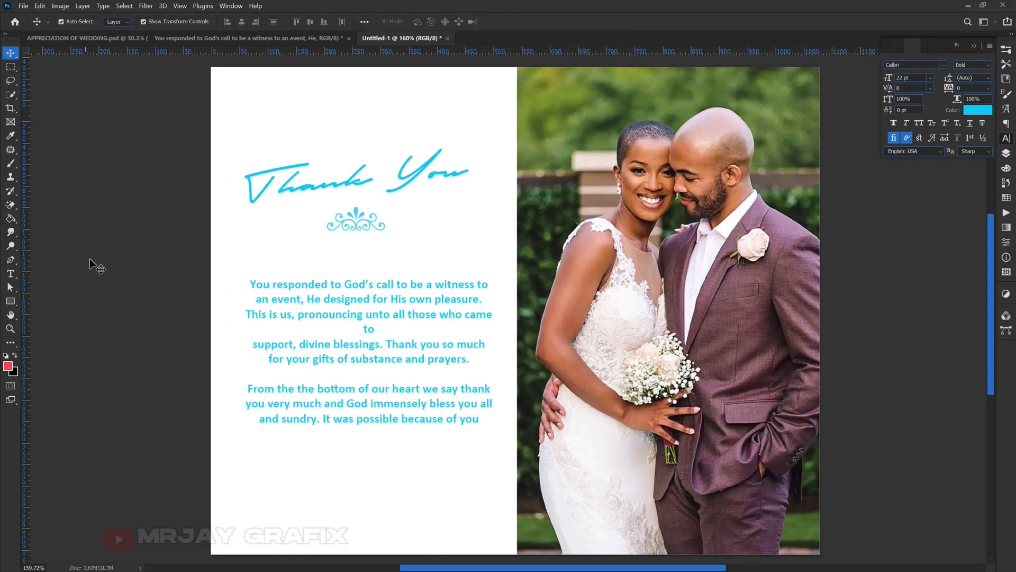
{"action": "double_click", "coordinate": [334, 303]}
{"action": "left_click", "coordinate": [116, 22]}
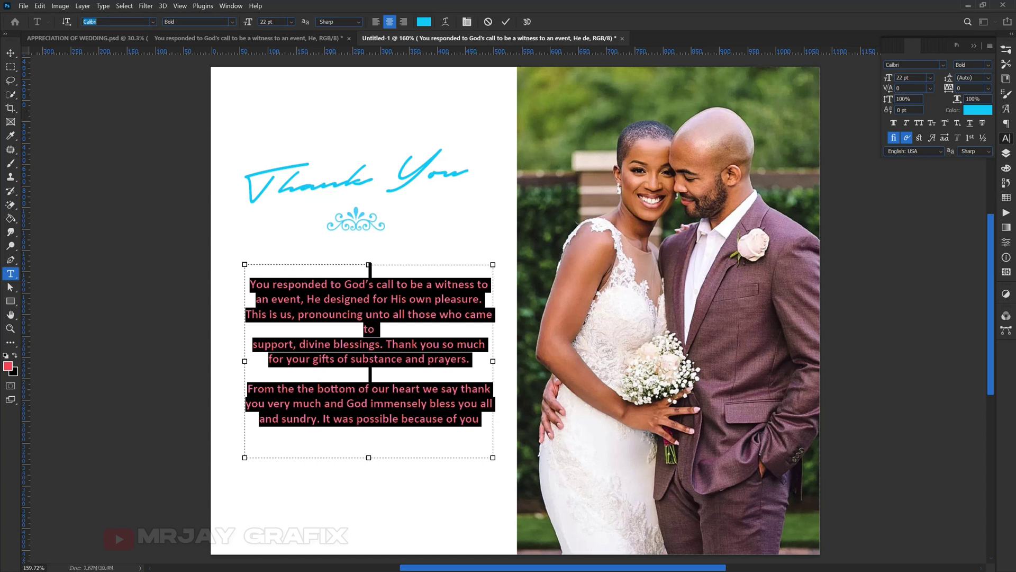
{"action": "type", "text": "gotham"}
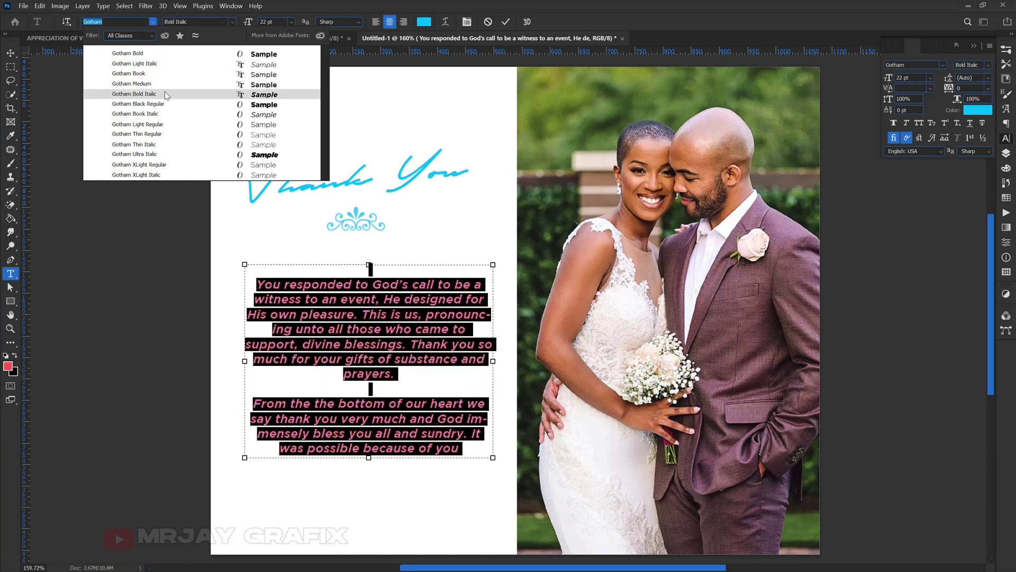
{"action": "left_click", "coordinate": [162, 84]}
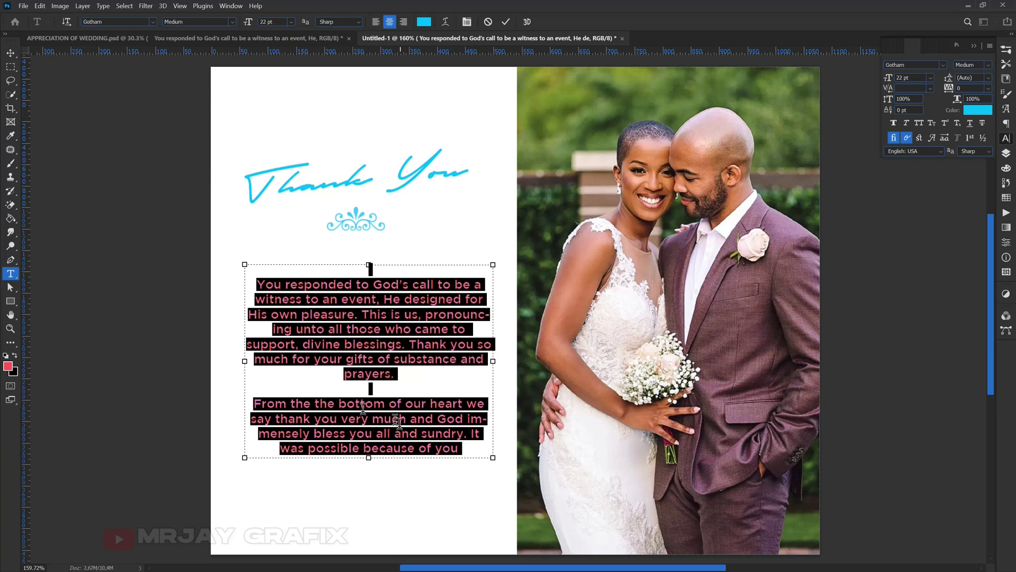
{"action": "key", "text": "ctrl+Return"}
{"action": "key", "text": "v"}
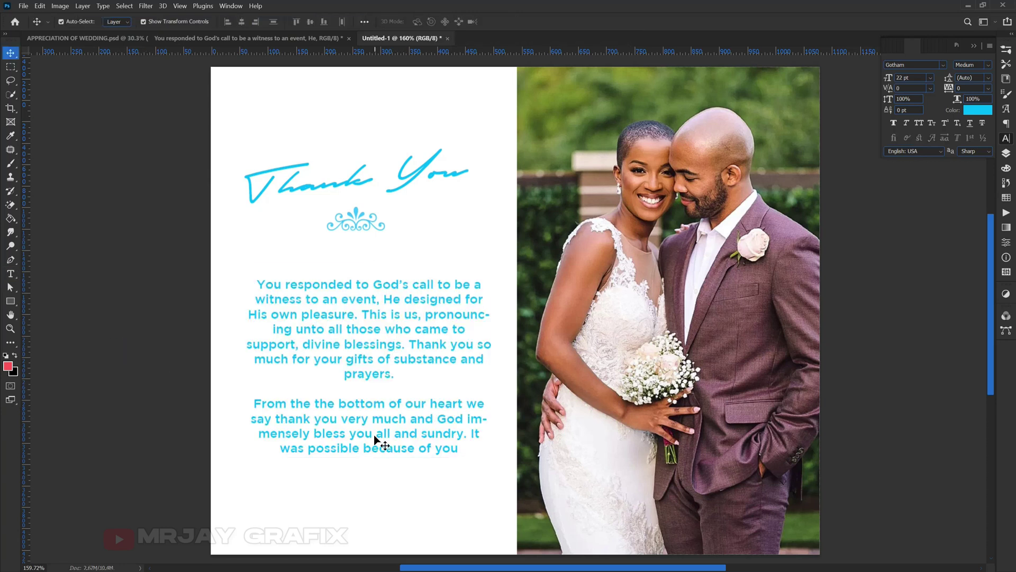
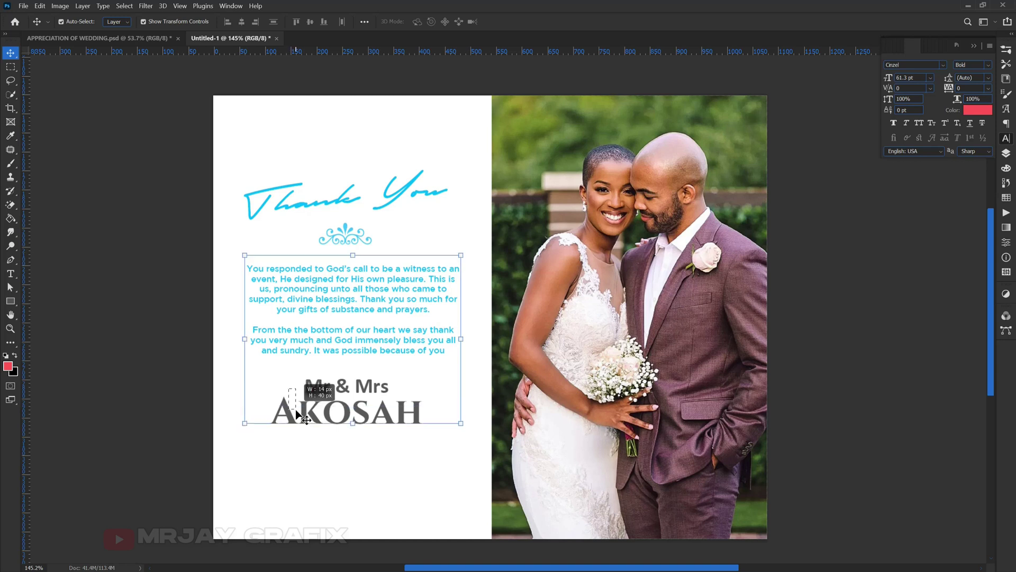
- Shorten the message paragraph's text box by raising its bottom edge
{"action": "left_click", "coordinate": [323, 337]}
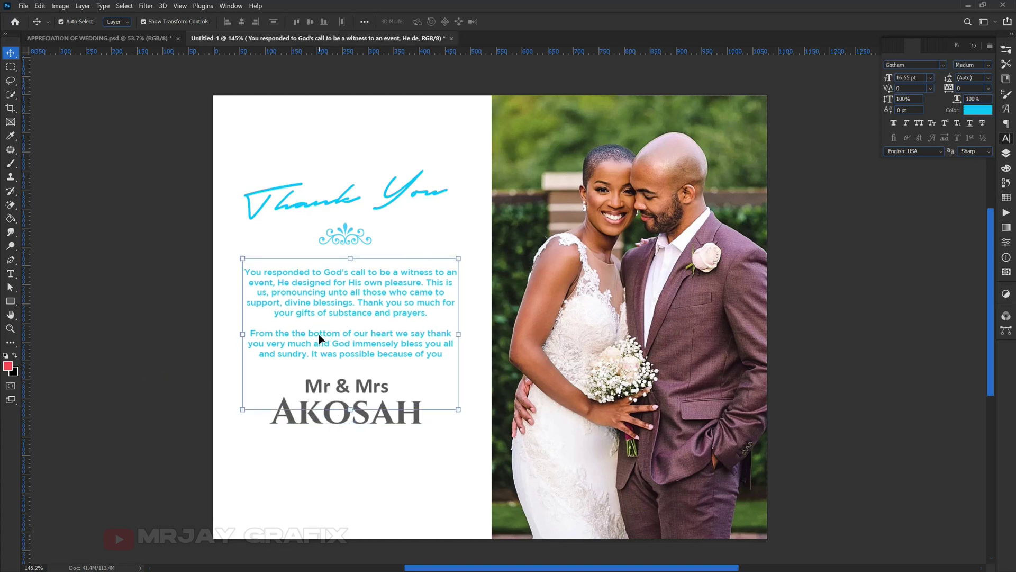
{"action": "double_click", "coordinate": [319, 338]}
{"action": "left_click_drag", "start_coordinate": [350, 409], "coordinate": [348, 376]}
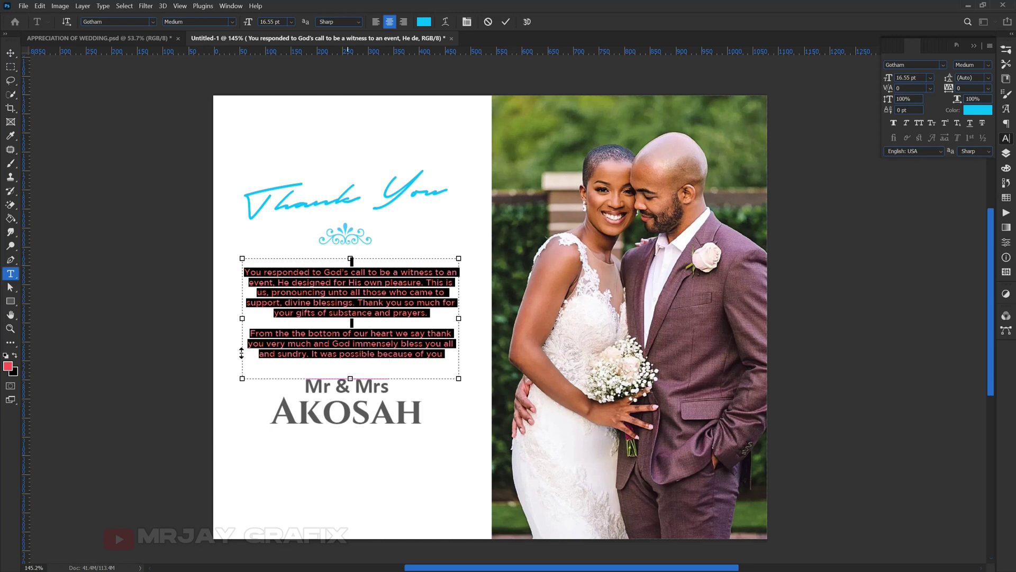
{"action": "left_click", "coordinate": [103, 304]}
{"action": "key", "text": "v"}
- Scale the Mr & Mrs AKOSAH name block down to about 61%, keeping it untilted
{"action": "left_click", "coordinate": [307, 405]}
{"action": "key", "text": "ctrl+t"}
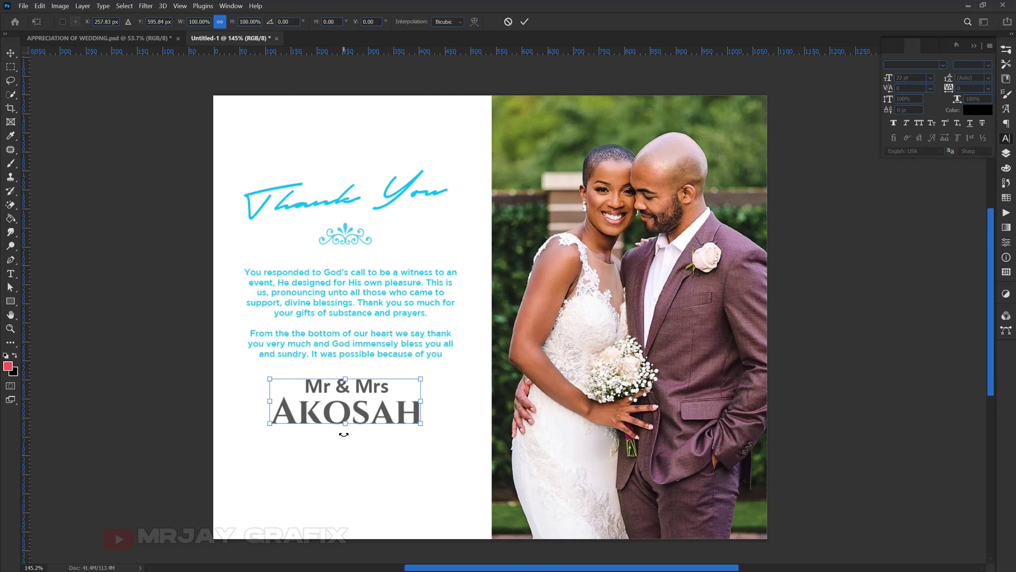
{"action": "left_click_drag", "start_coordinate": [345, 434], "coordinate": [349, 434]}
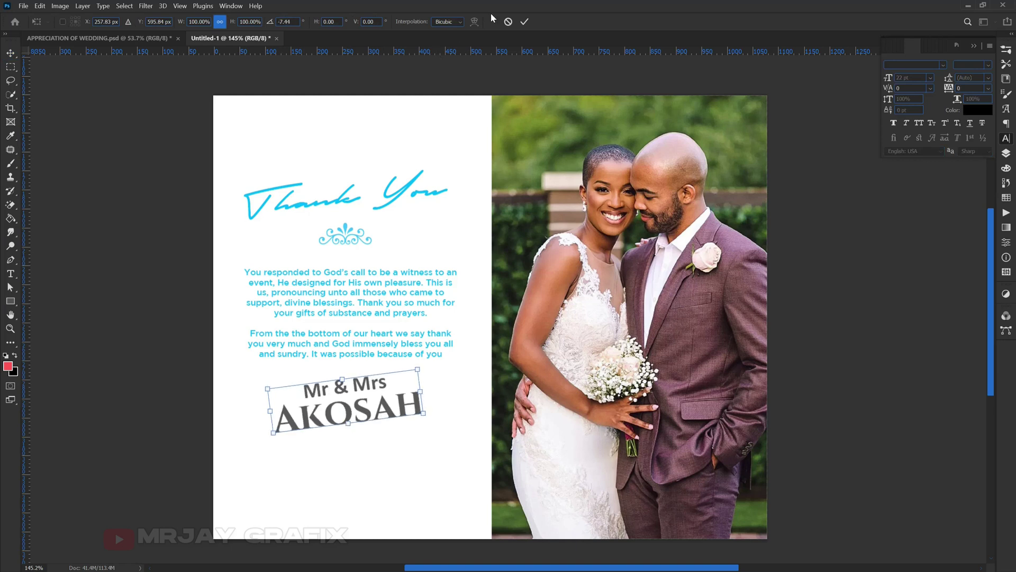
{"action": "left_click", "coordinate": [508, 22]}
{"action": "left_click_drag", "start_coordinate": [342, 426], "coordinate": [345, 407]}
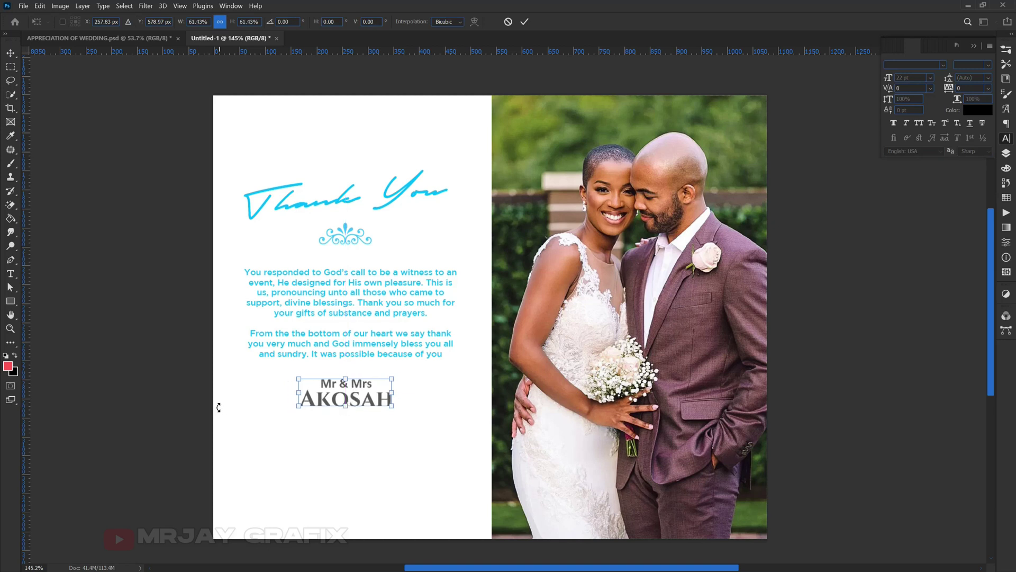
{"action": "key", "text": "Return"}
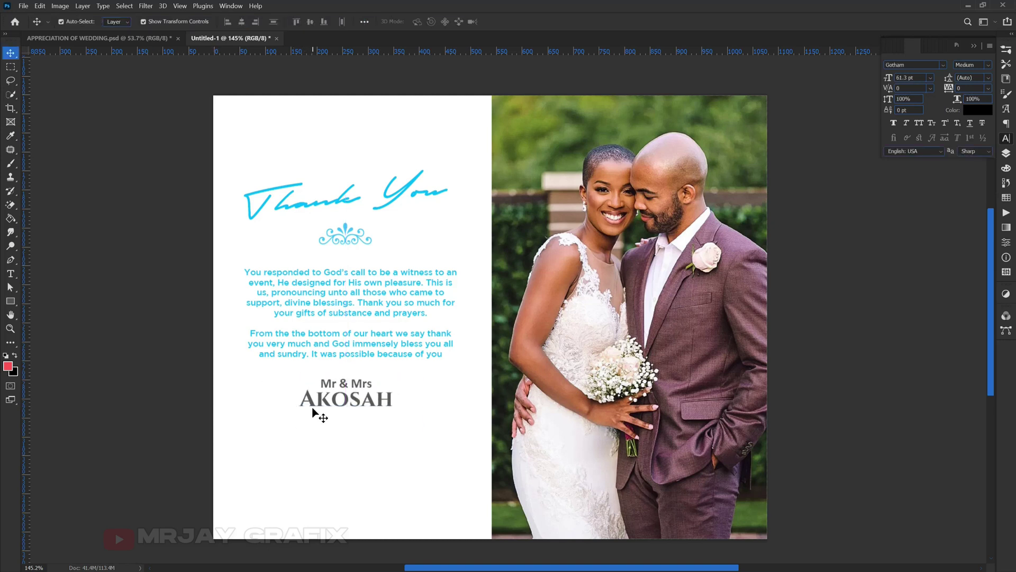
- Apply the Bizantheum font to the AKOSAH surname text and commit the edit
{"action": "double_click", "coordinate": [313, 407]}
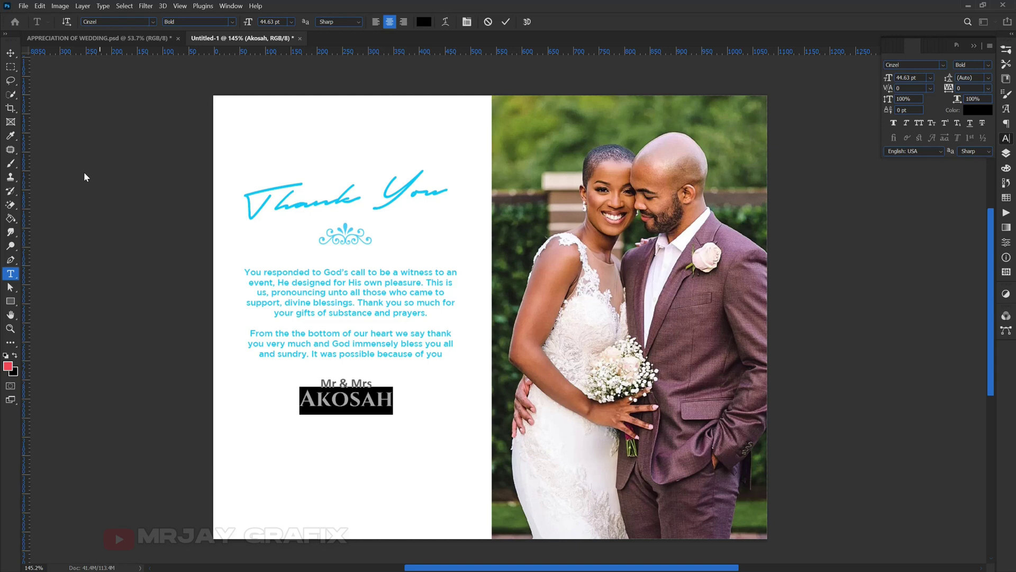
{"action": "left_click", "coordinate": [152, 22]}
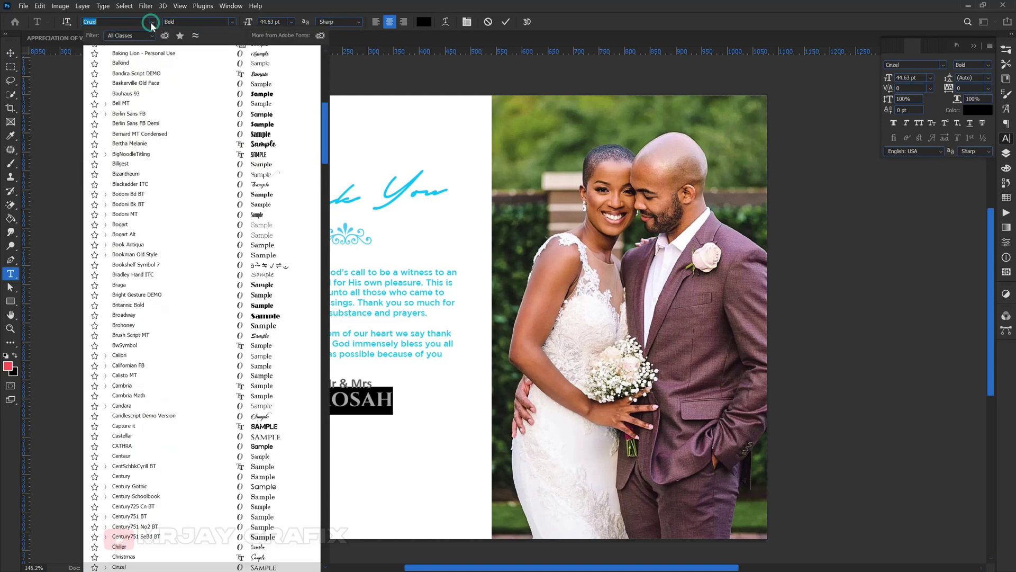
{"action": "left_click", "coordinate": [152, 23]}
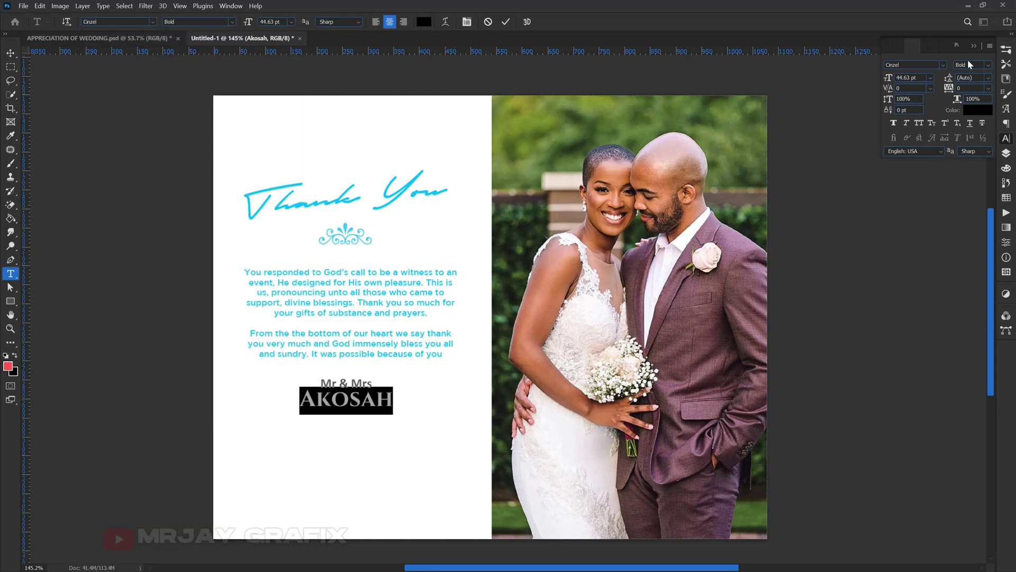
{"action": "left_click", "coordinate": [942, 66]}
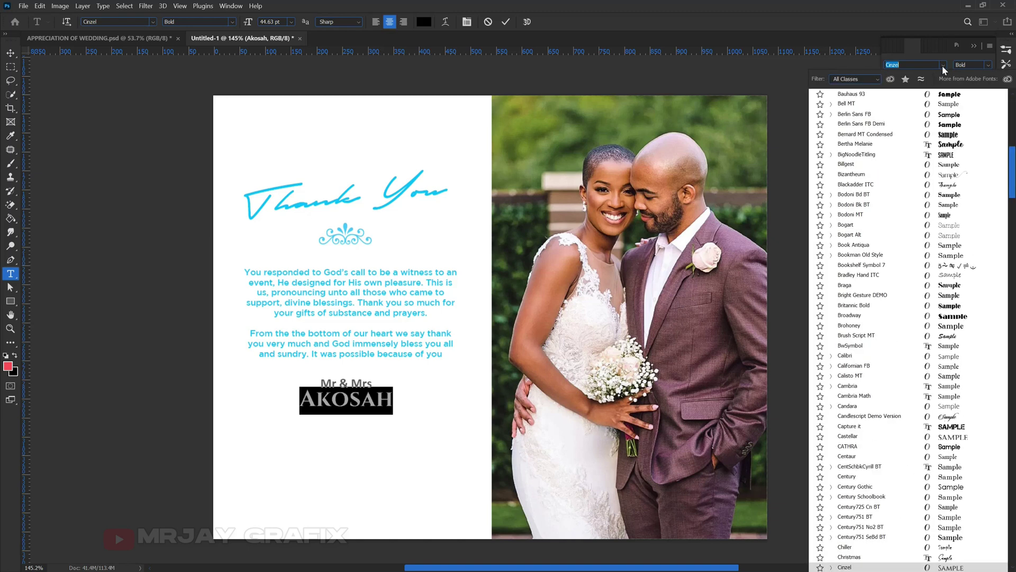
{"action": "left_click", "coordinate": [925, 179]}
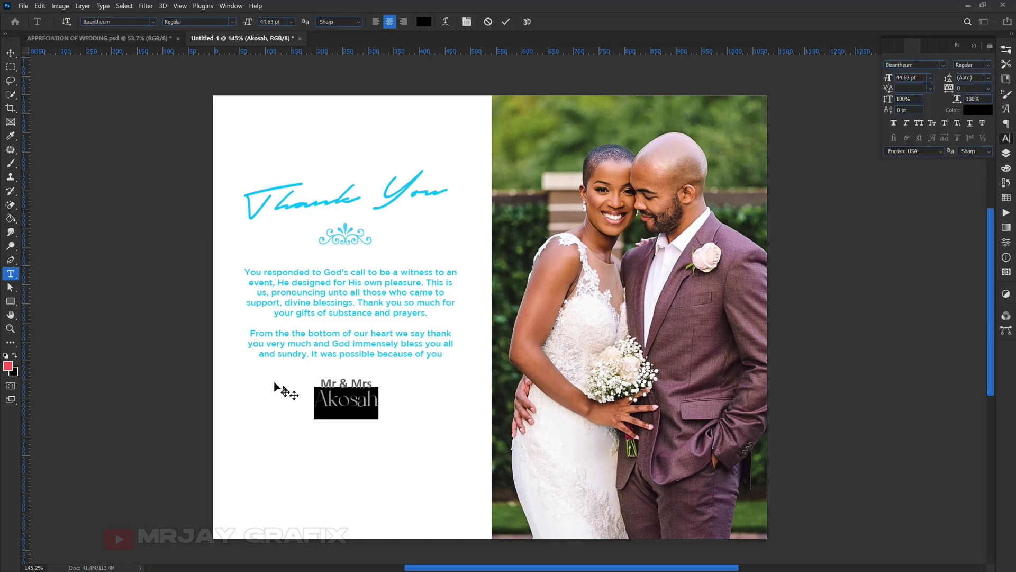
{"action": "key", "text": "ctrl+Return"}
{"action": "key", "text": "v"}
- Reopen the surname text and browse further down the font list for alternatives
{"action": "double_click", "coordinate": [326, 404]}
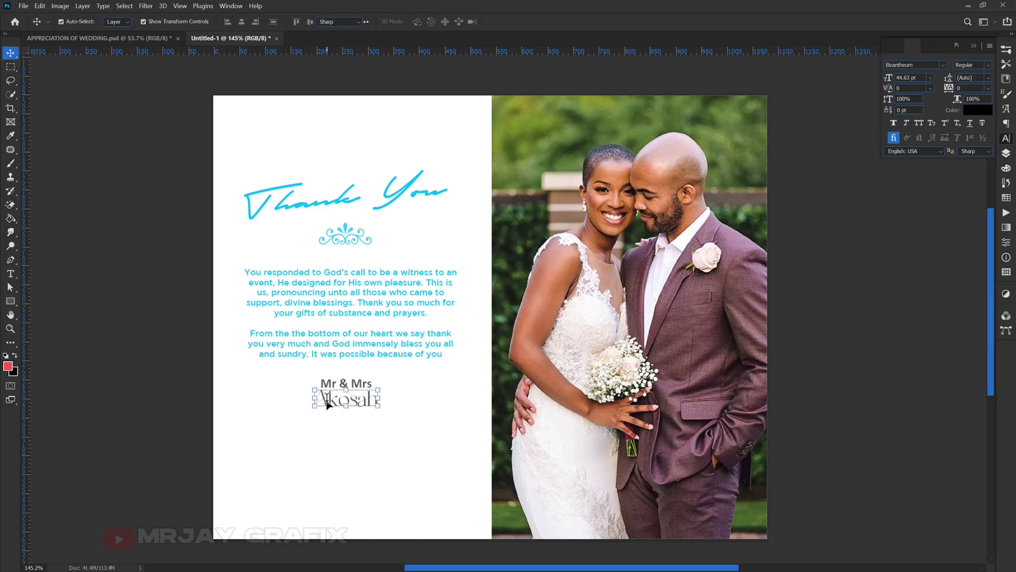
{"action": "left_click", "coordinate": [944, 65]}
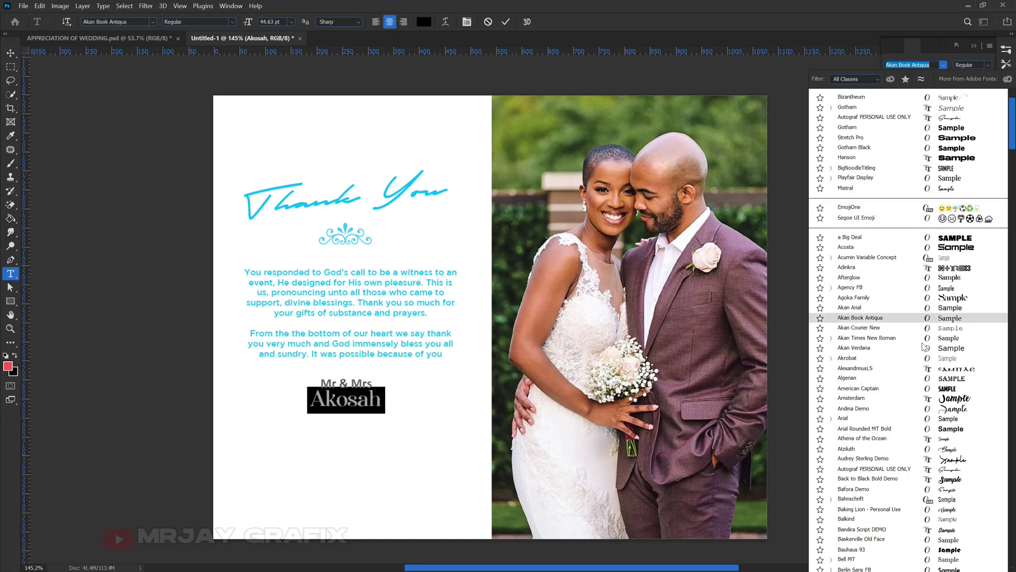
{"action": "scroll", "coordinate": [927, 344], "scroll_direction": "down", "scroll_amount": 4}
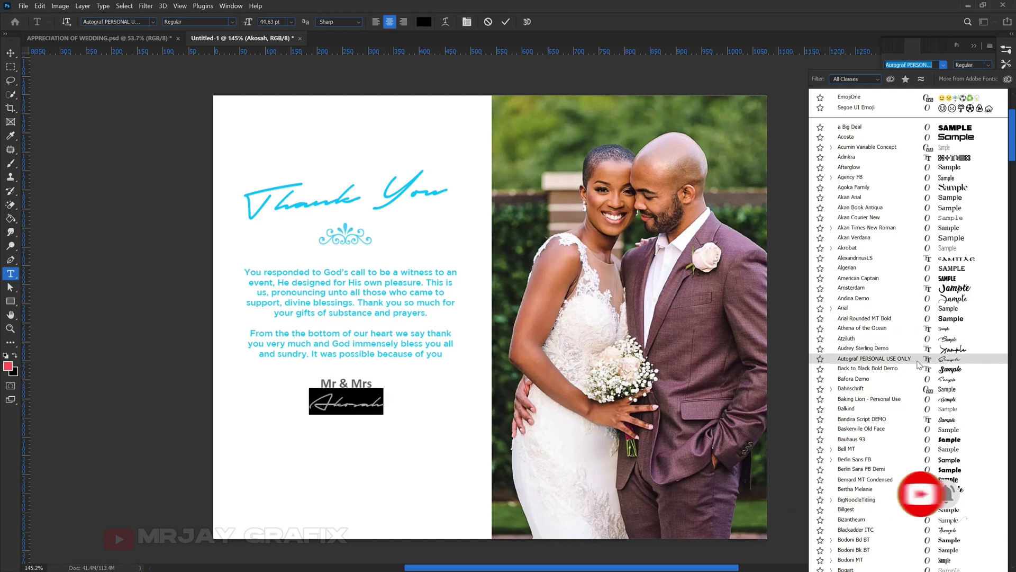
{"action": "scroll", "coordinate": [917, 361], "scroll_direction": "down", "scroll_amount": 2}
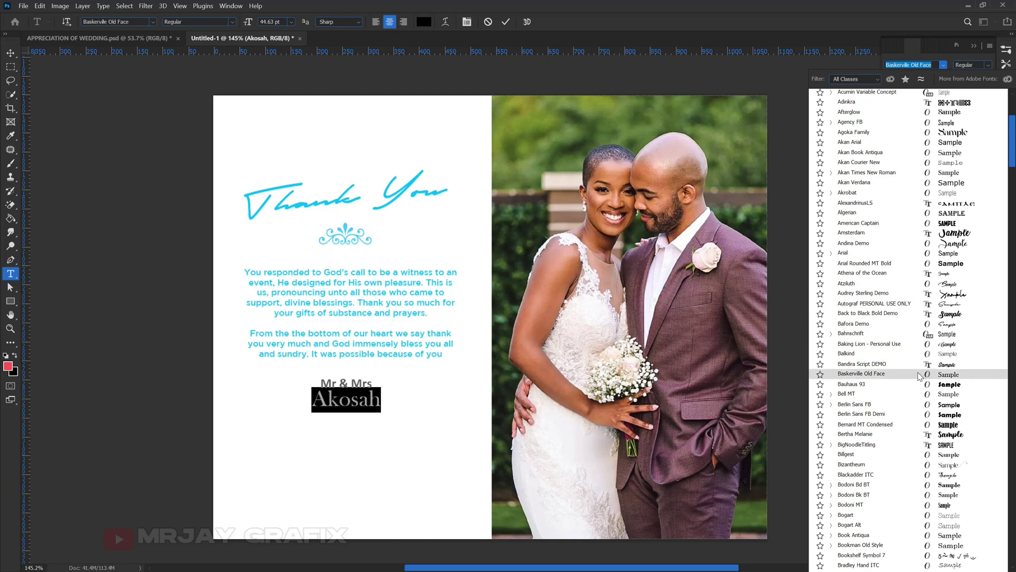
{"action": "scroll", "coordinate": [902, 373], "scroll_direction": "down", "scroll_amount": 3}
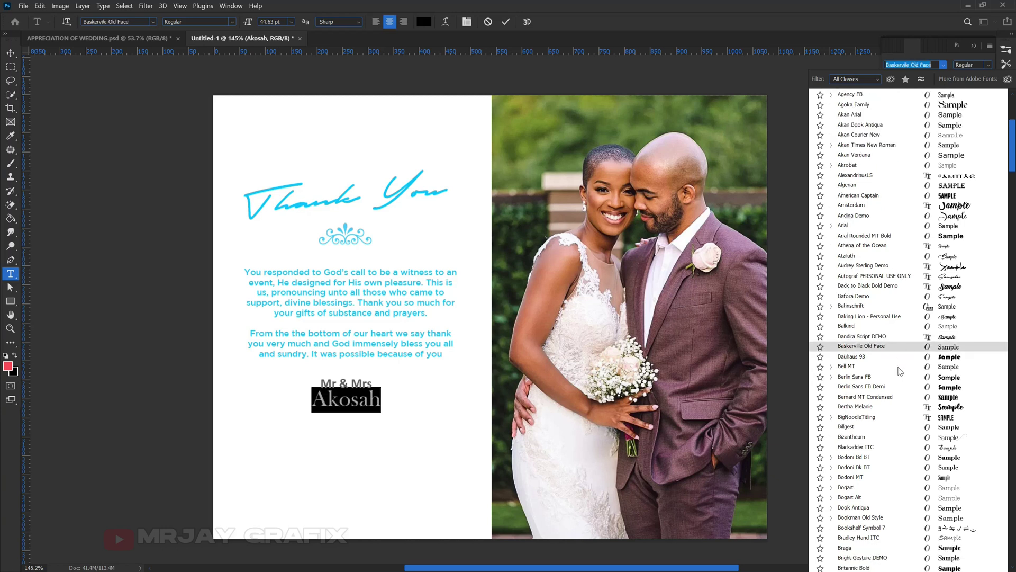
{"action": "scroll", "coordinate": [900, 363], "scroll_direction": "down", "scroll_amount": 3}
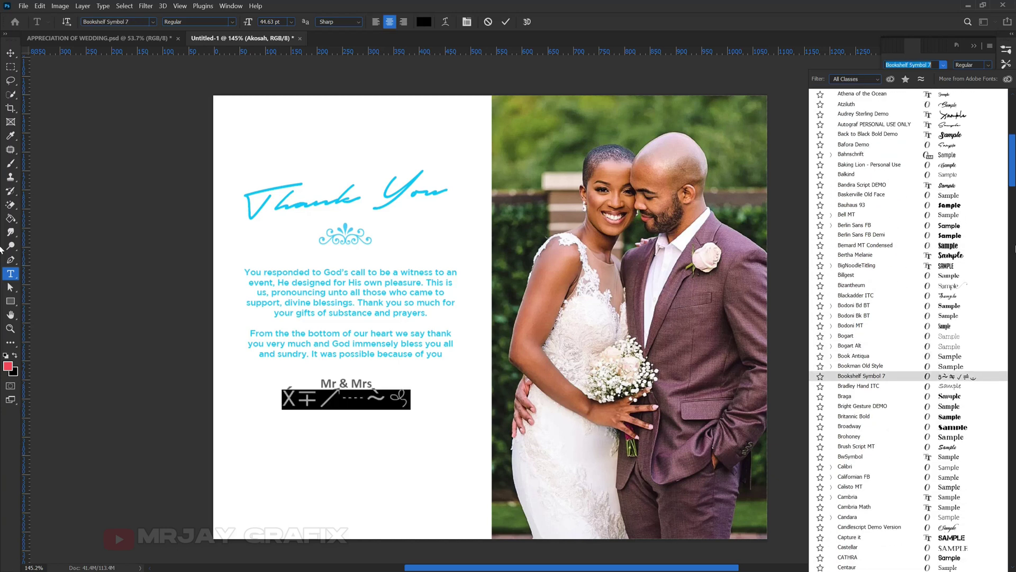
{"action": "left_click_drag", "start_coordinate": [1012, 171], "coordinate": [1012, 137]}
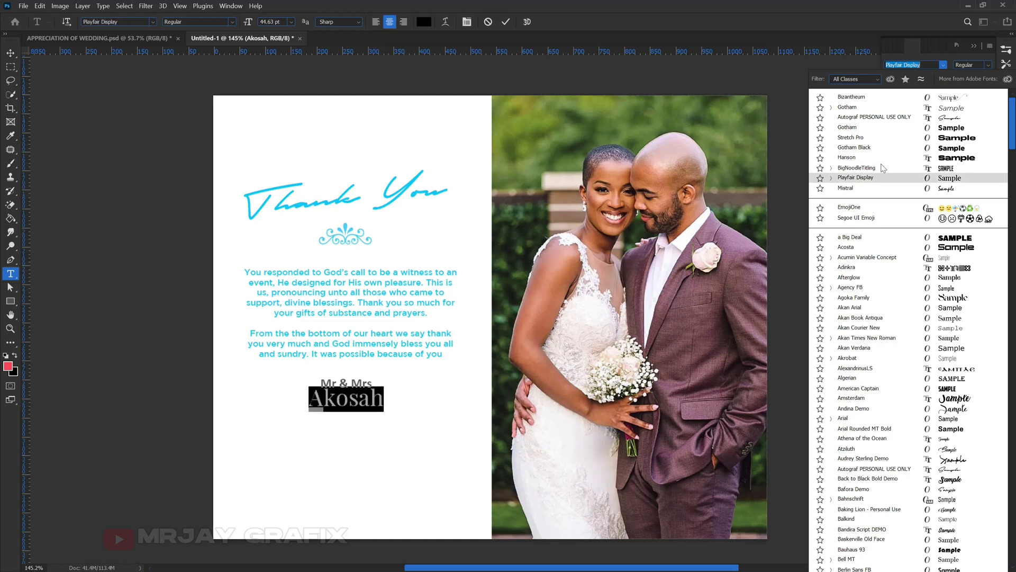
- Search the font list for QEBIL and set the surname Akosah in QEBIL Regular
{"action": "left_click", "coordinate": [922, 63]}
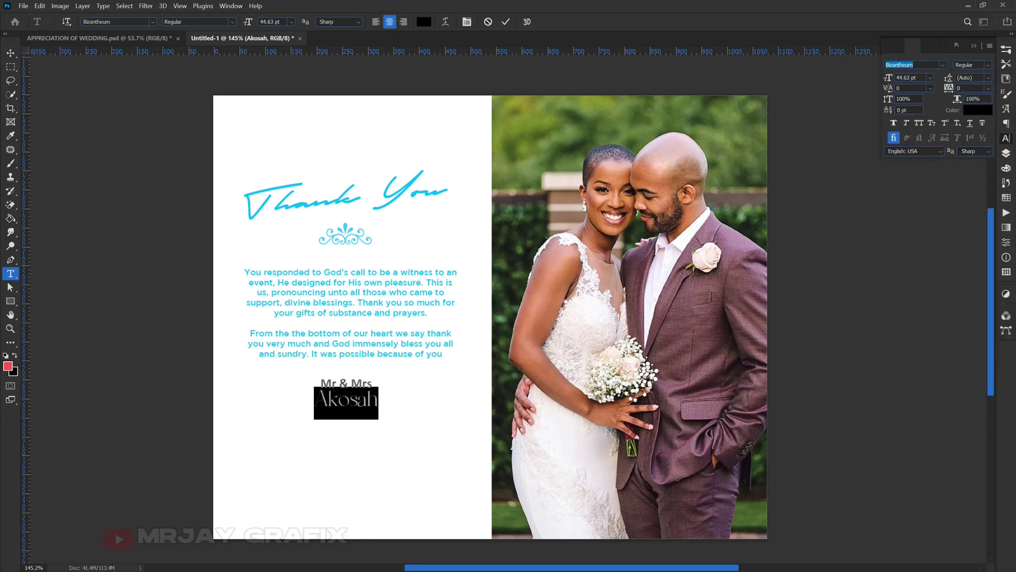
{"action": "type", "text": "q"}
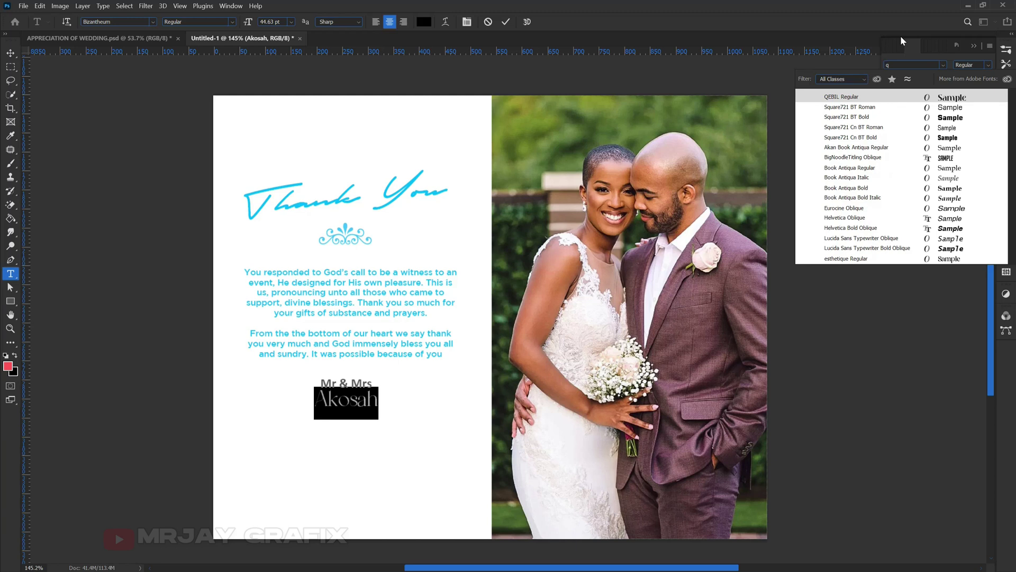
{"action": "key", "text": "BackSpace"}
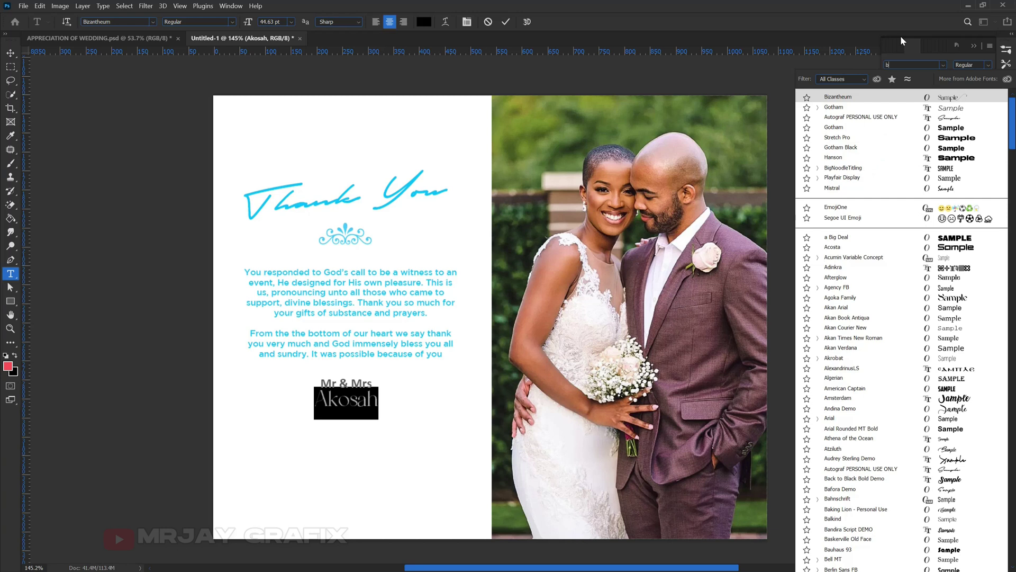
{"action": "type", "text": "bil"}
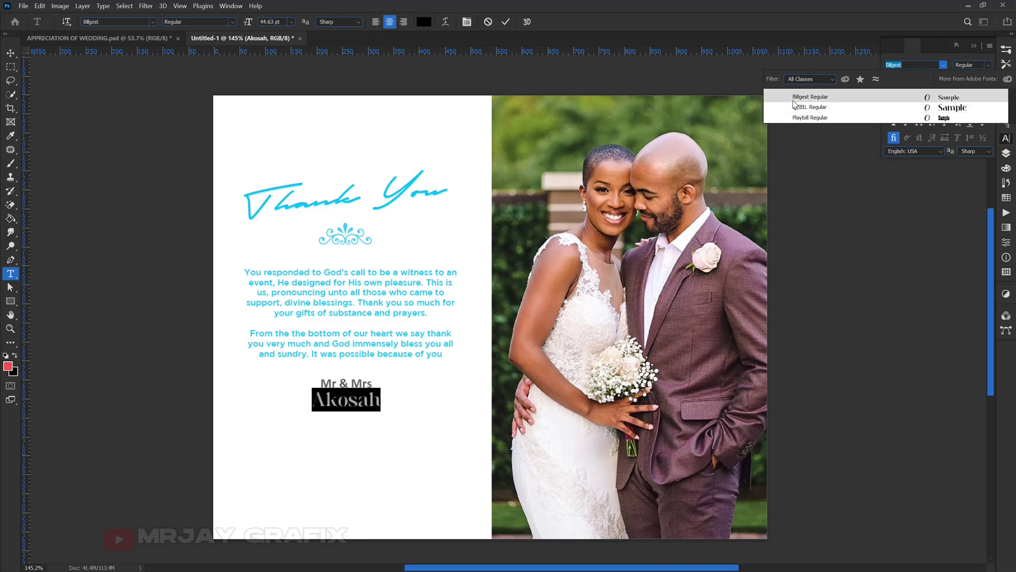
{"action": "left_click", "coordinate": [794, 107]}
{"action": "left_click", "coordinate": [121, 353]}
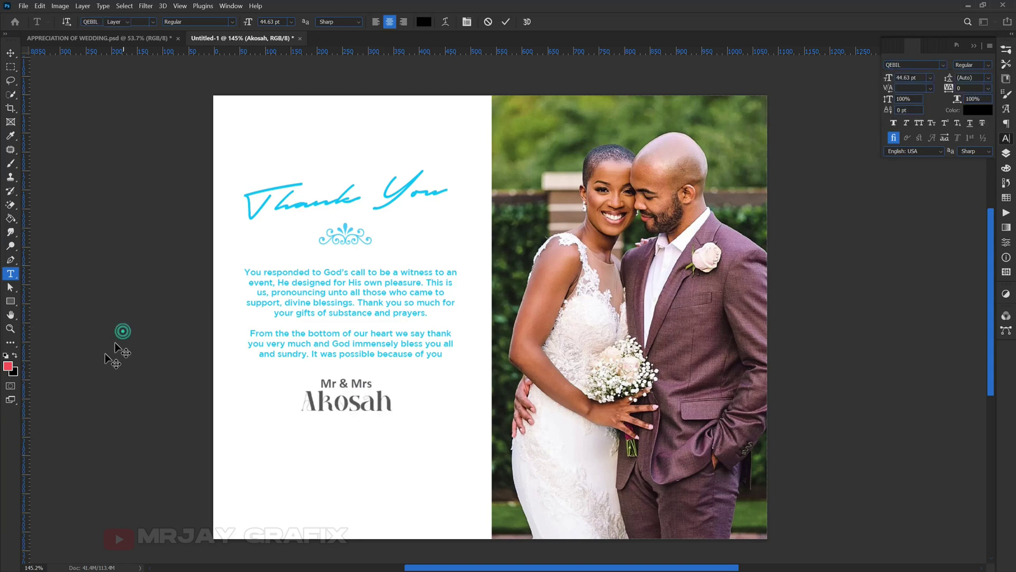
- Enlarge the Akosah surname to about 121% and nudge the Mr & Mrs line slightly right
{"action": "key", "text": "v"}
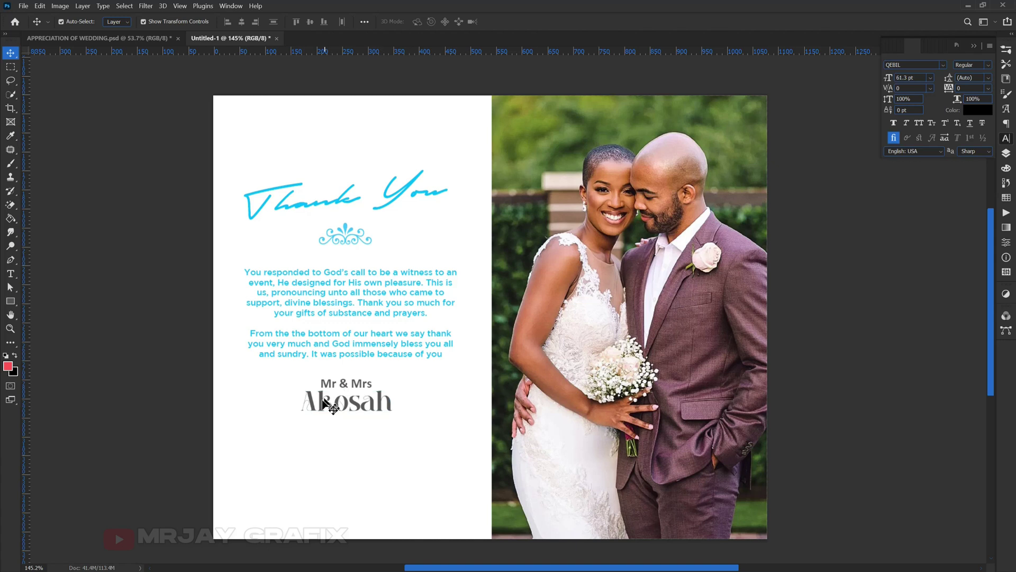
{"action": "left_click_drag", "start_coordinate": [342, 415], "coordinate": [336, 424]}
{"action": "key", "text": "Return"}
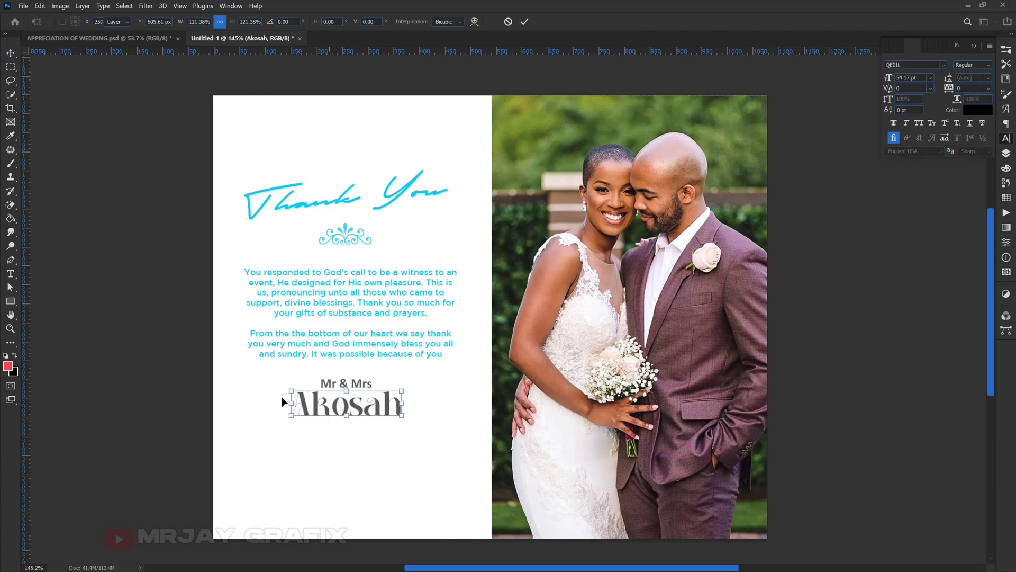
{"action": "left_click_drag", "start_coordinate": [331, 389], "coordinate": [337, 389]}
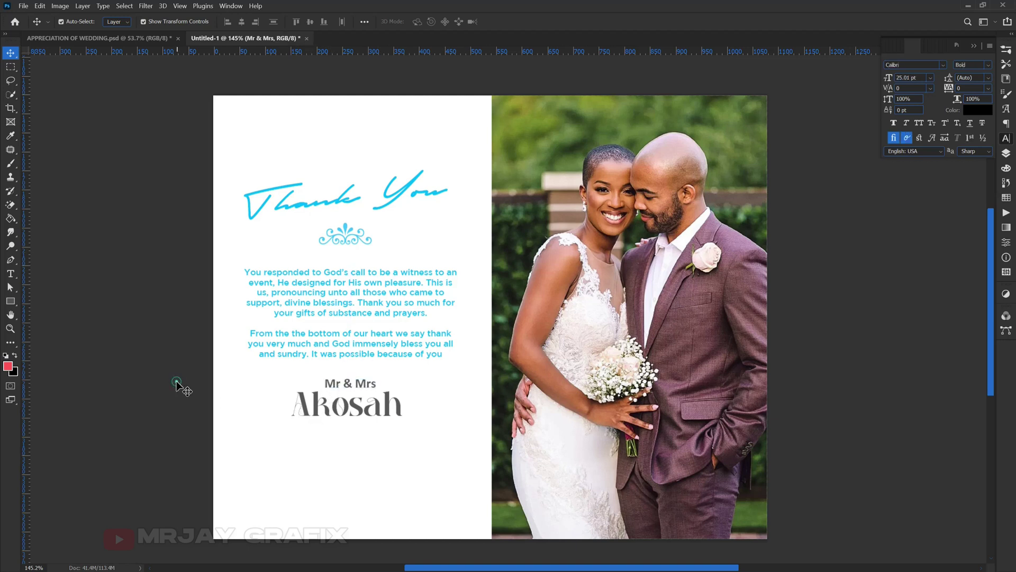
- Colour the Akosah surname cyan 00baff, sampled from the Thank You script
{"action": "left_click", "coordinate": [305, 407]}
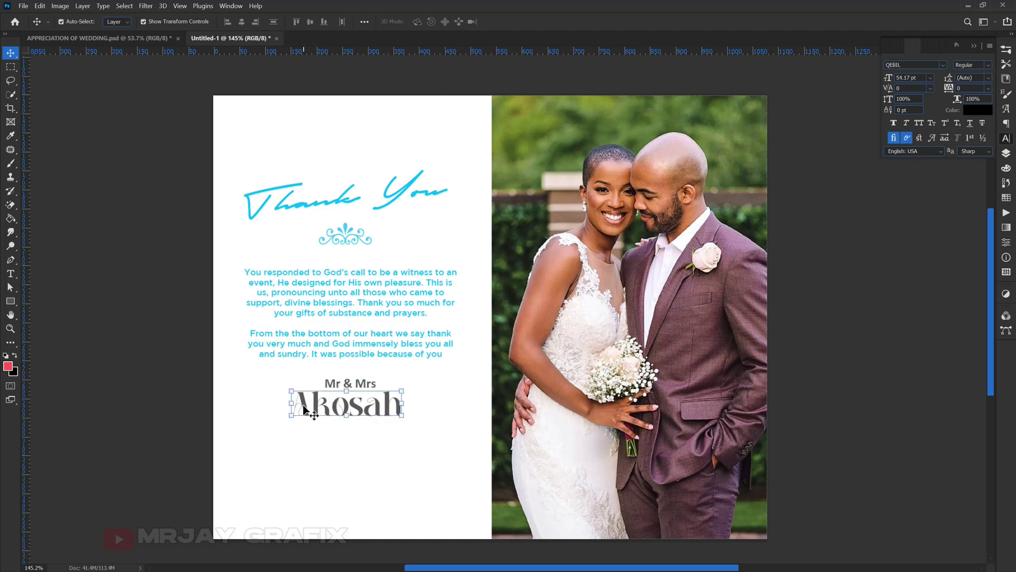
{"action": "left_click", "coordinate": [978, 110]}
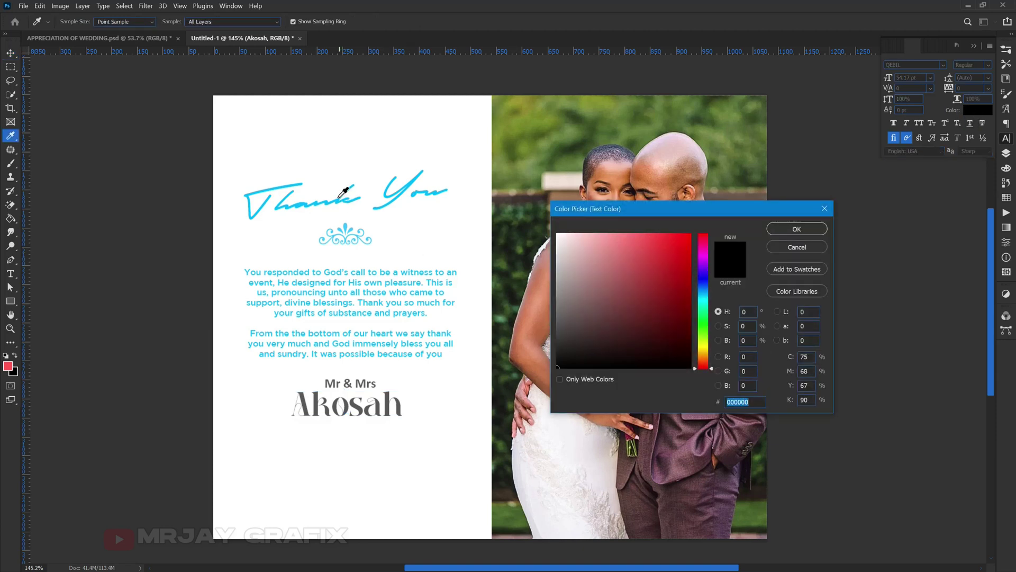
{"action": "left_click", "coordinate": [340, 200]}
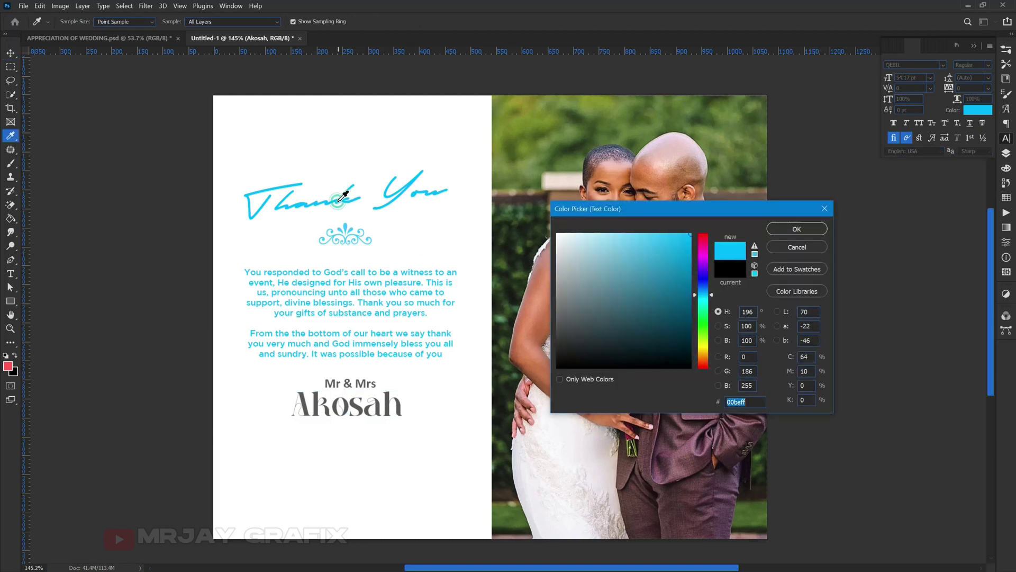
{"action": "left_click", "coordinate": [810, 232]}
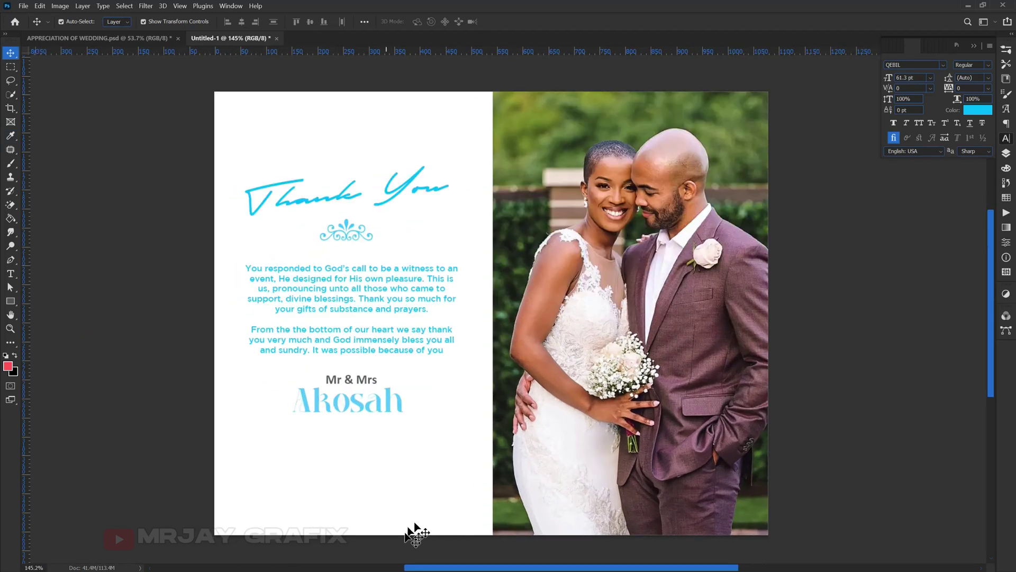
- Marquee-select the upper part of the couple photo on Layer 1 and copy it to Layer 2
{"action": "scroll", "coordinate": [386, 540], "scroll_direction": "up", "scroll_amount": 2}
{"action": "left_click", "coordinate": [643, 418]}
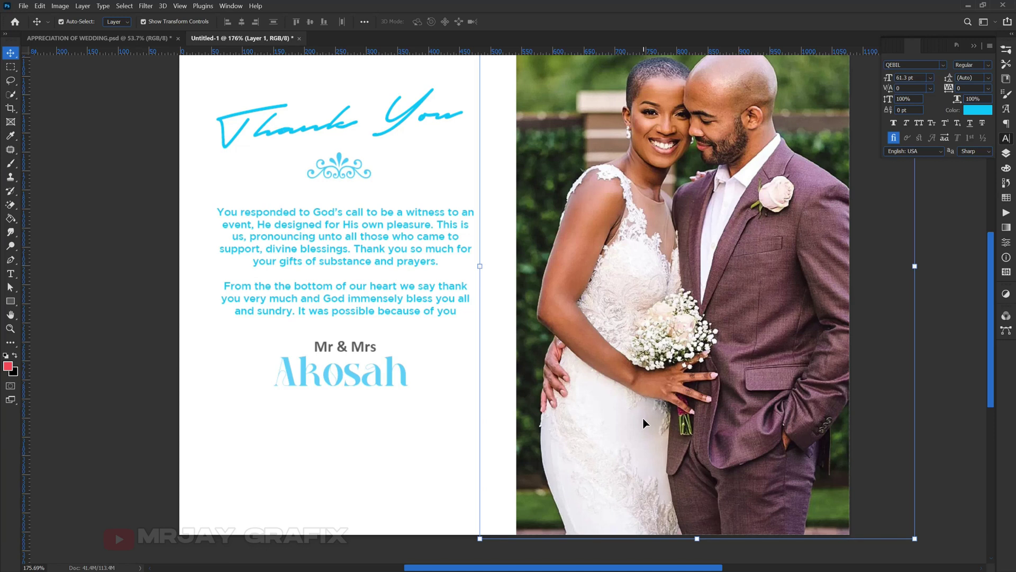
{"action": "scroll", "coordinate": [572, 371], "scroll_direction": "down", "scroll_amount": 4}
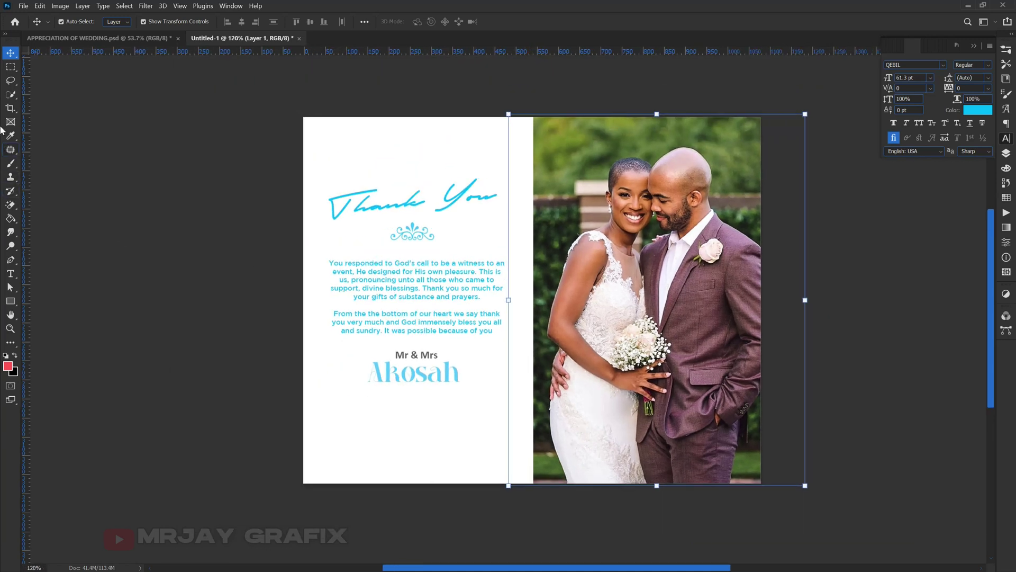
{"action": "left_click", "coordinate": [9, 68]}
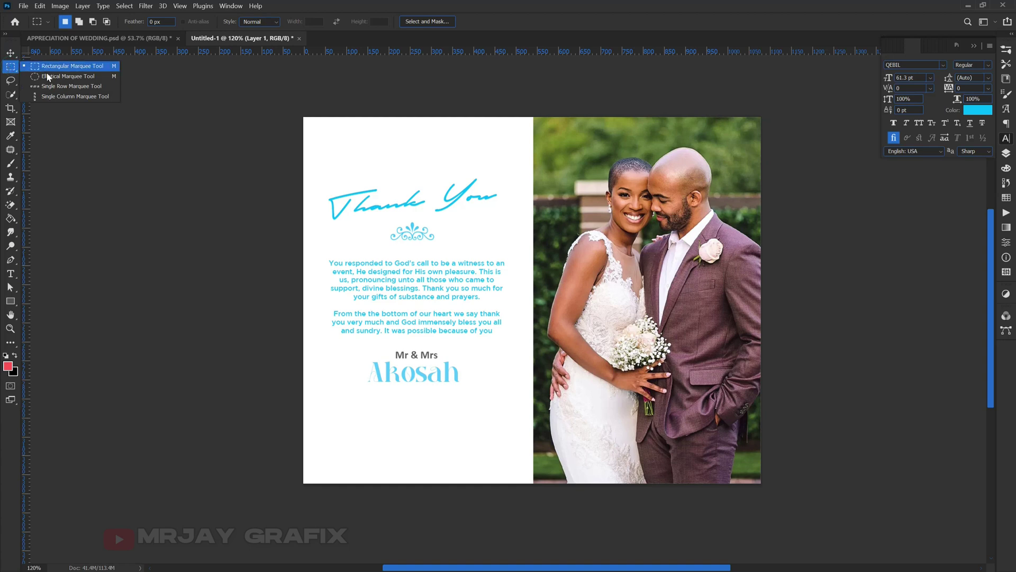
{"action": "left_click", "coordinate": [50, 68]}
{"action": "left_click_drag", "start_coordinate": [546, 138], "coordinate": [755, 334]}
{"action": "left_click", "coordinate": [1005, 153]}
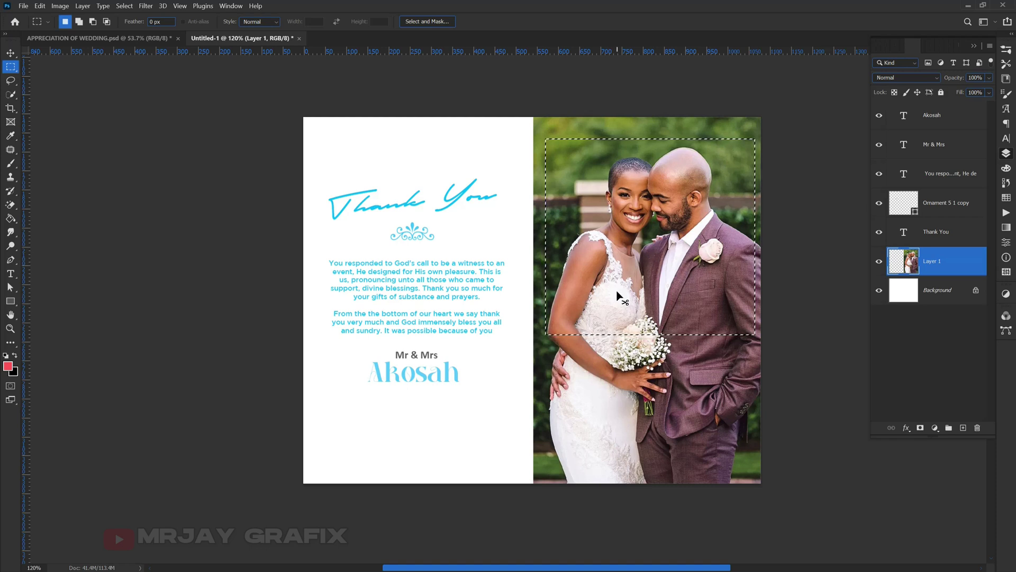
{"action": "key", "text": "ctrl+j"}
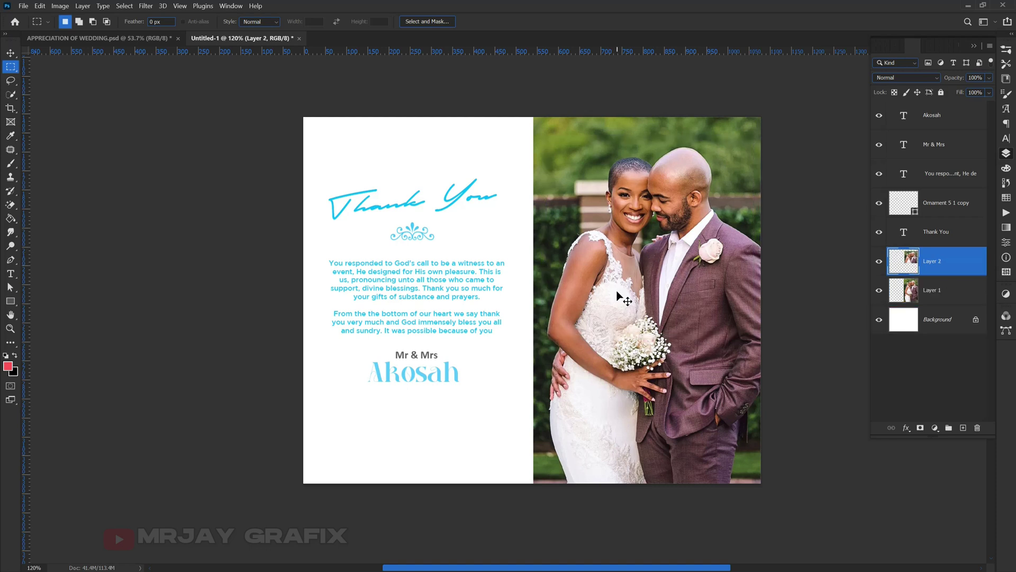
- Move the photo copy onto the left card and shrink it to about 59%
{"action": "left_click", "coordinate": [11, 52]}
{"action": "left_click_drag", "start_coordinate": [635, 211], "coordinate": [426, 334]}
{"action": "left_click_drag", "start_coordinate": [421, 467], "coordinate": [360, 440]}
{"action": "key", "text": "Return"}
{"action": "key", "text": "ctrl+t"}
{"action": "key", "text": "Return"}
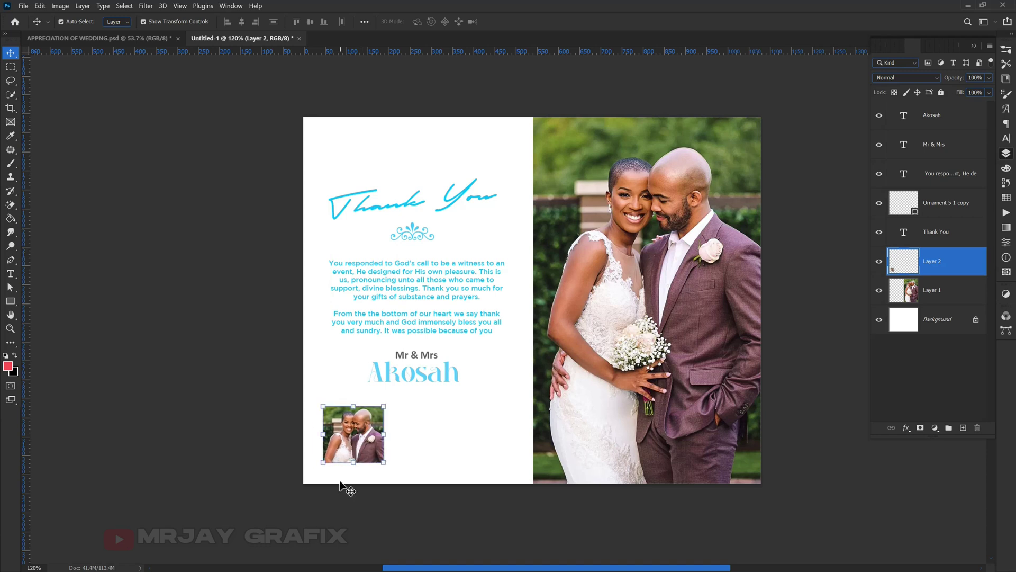
- Alt-drag a duplicate beside the small photo and push the two copies together
{"action": "scroll", "coordinate": [347, 489], "scroll_direction": "up", "scroll_amount": 3}
{"action": "scroll", "coordinate": [256, 513], "scroll_direction": "down", "scroll_amount": 2}
{"action": "scroll", "coordinate": [272, 510], "scroll_direction": "up", "scroll_amount": 2}
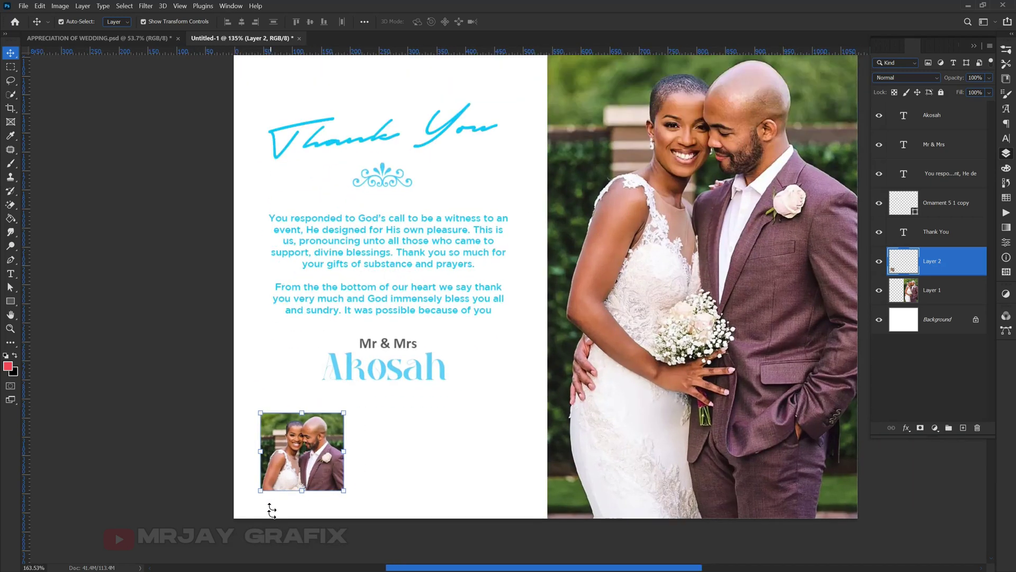
{"action": "scroll", "coordinate": [272, 510], "scroll_direction": "up", "scroll_amount": 5}
{"action": "left_click_drag", "start_coordinate": [286, 460], "coordinate": [447, 439]}
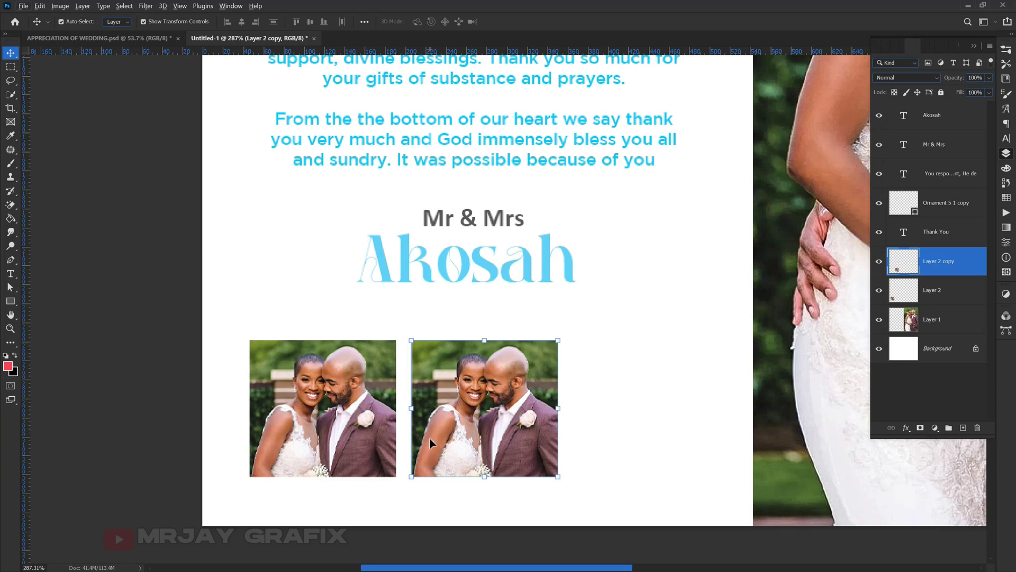
{"action": "left_click", "coordinate": [337, 442]}
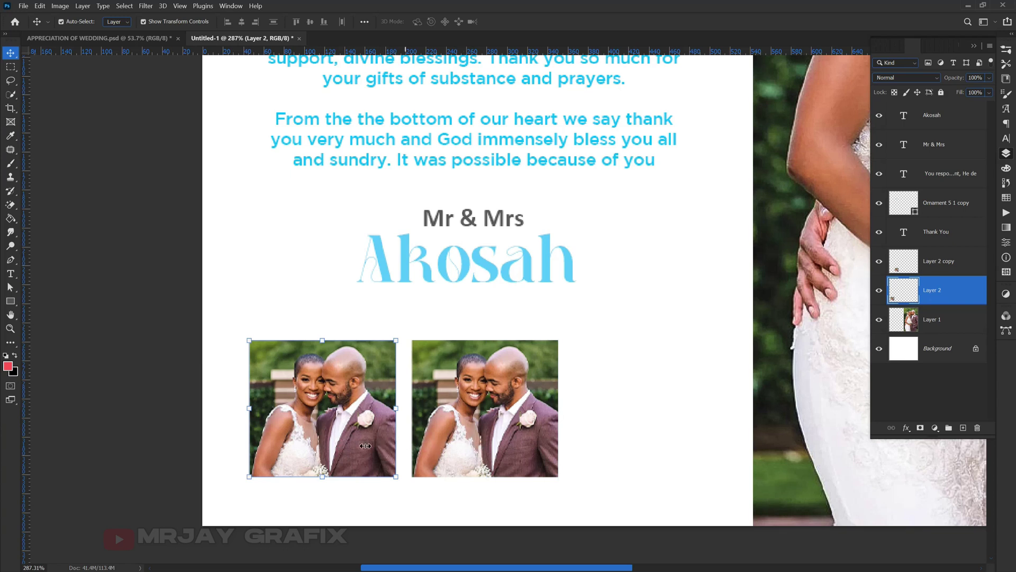
{"action": "mouse_move", "coordinate": [364, 445]}
{"action": "left_mouse_down"}
{"action": "mouse_move", "coordinate": [377, 451]}
{"action": "mouse_move", "coordinate": [358, 451]}
{"action": "left_mouse_up"}
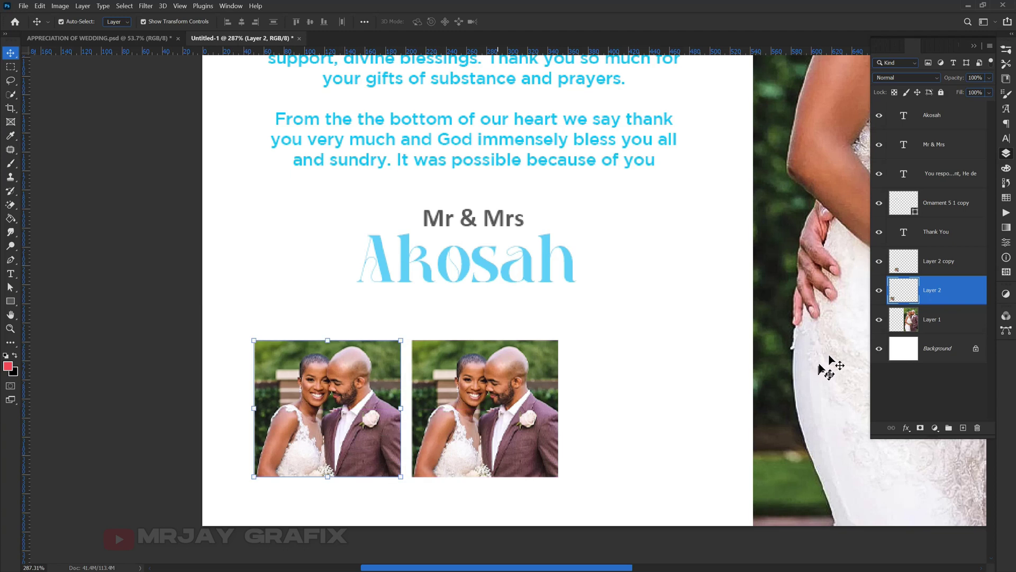
- Add a Stroke effect to the left photo: 6 px, position Inside, white
{"action": "left_click", "coordinate": [905, 433]}
{"action": "key", "text": "Escape"}
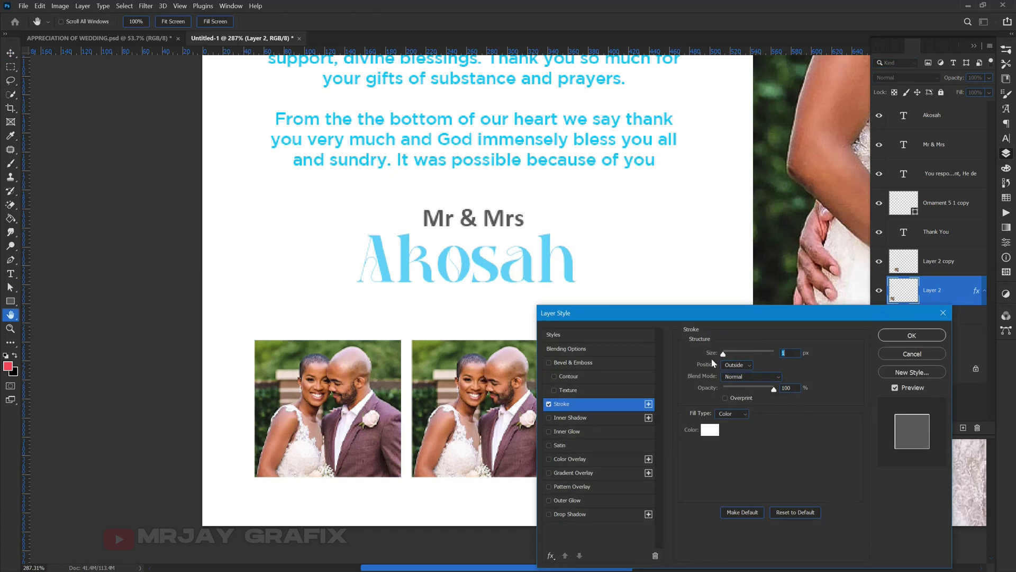
{"action": "left_click_drag", "start_coordinate": [709, 358], "coordinate": [723, 365]}
{"action": "left_click", "coordinate": [729, 370]}
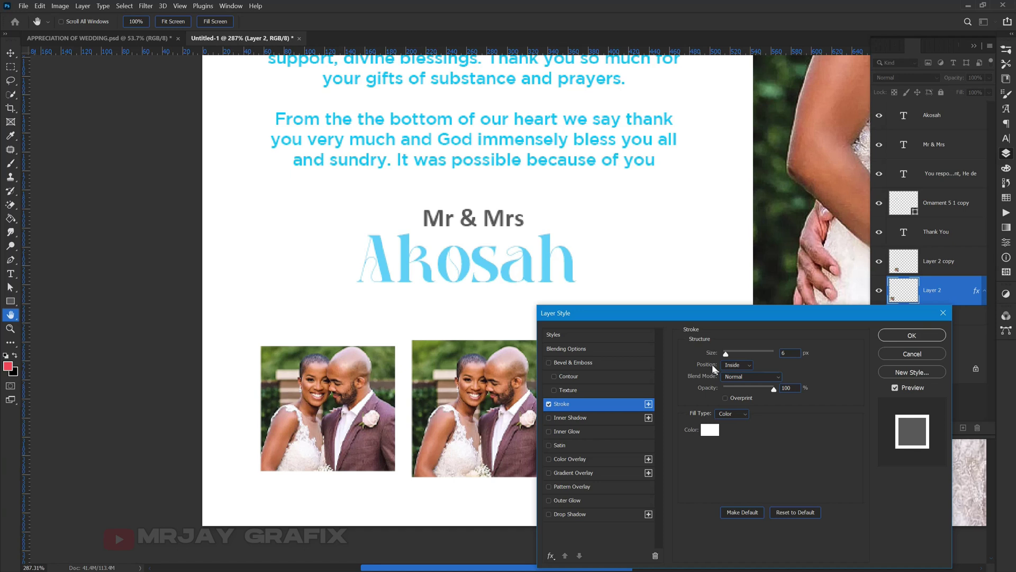
{"action": "left_click", "coordinate": [886, 335]}
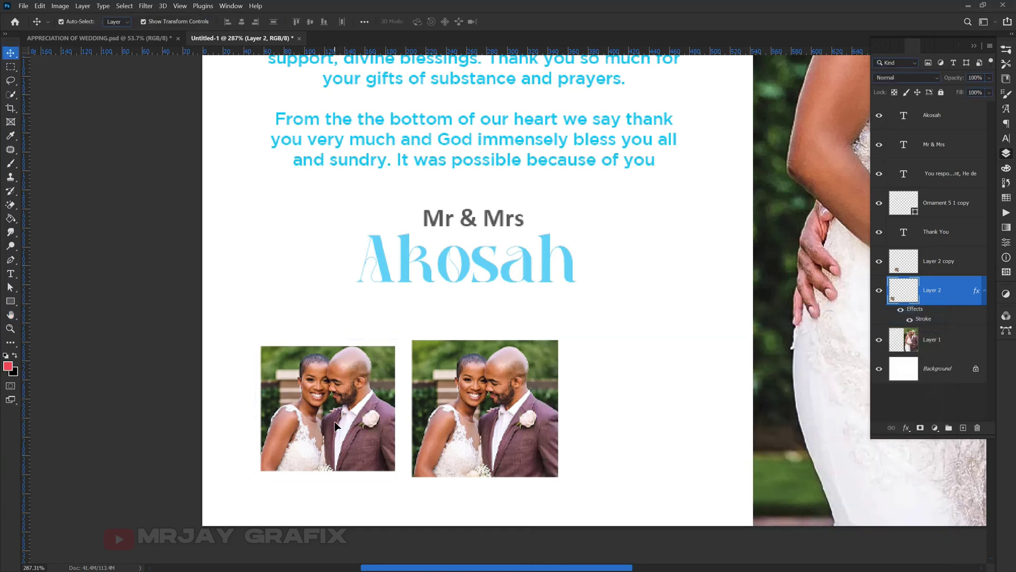
- Stack Layer 2 above Layer 2 copy, overlap the thumbnails, and skew it about 9 degrees
{"action": "left_click_drag", "start_coordinate": [921, 291], "coordinate": [924, 250]}
{"action": "left_click_drag", "start_coordinate": [322, 437], "coordinate": [346, 443]}
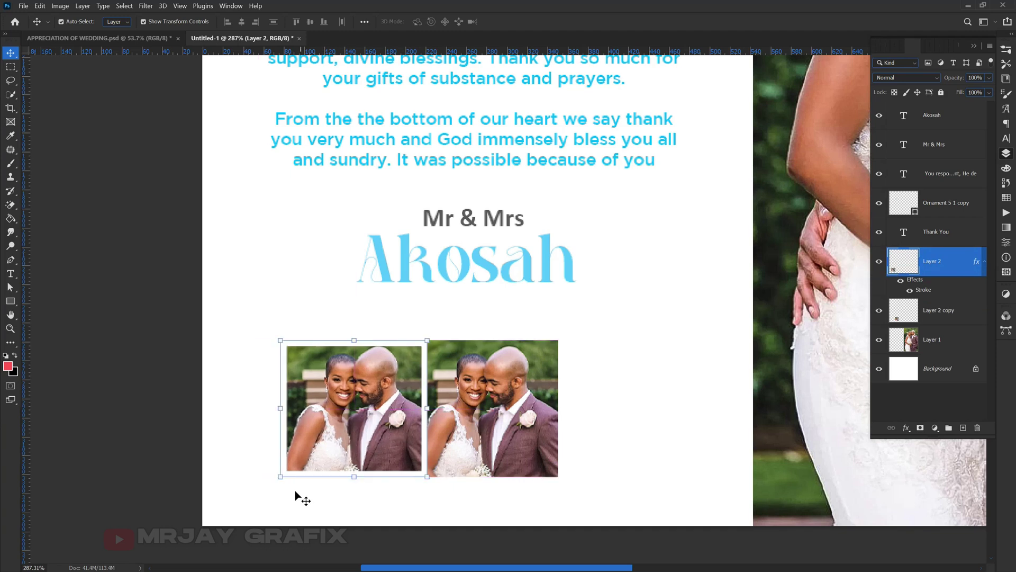
{"action": "left_click", "coordinate": [282, 478]}
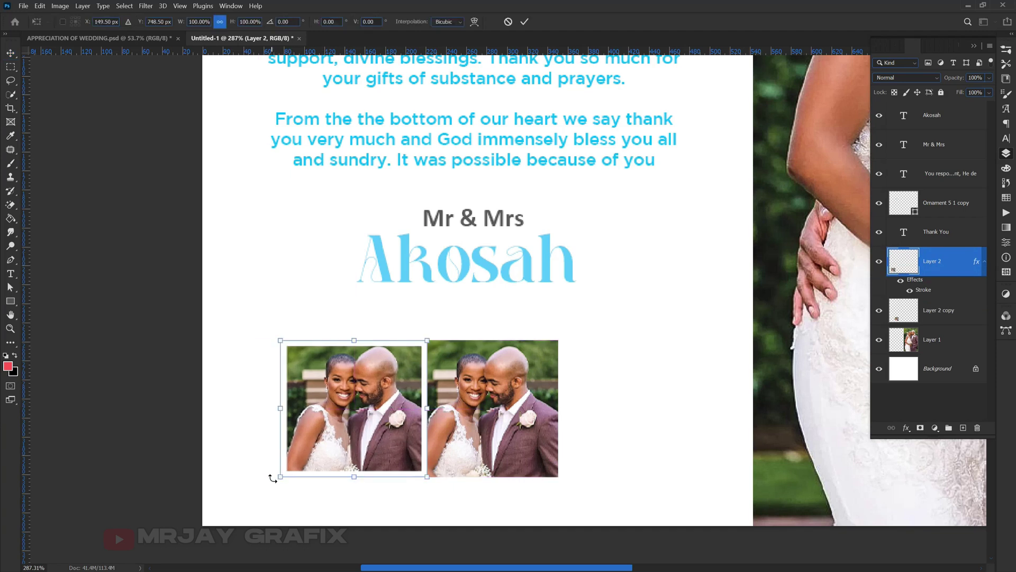
{"action": "right_click", "coordinate": [329, 408]}
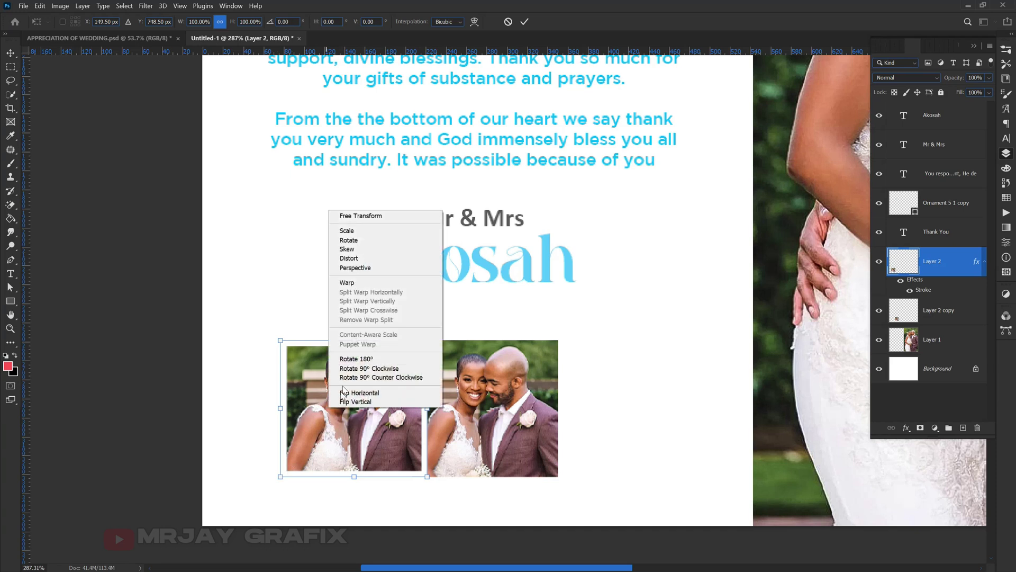
{"action": "left_click", "coordinate": [344, 249]}
{"action": "left_click_drag", "start_coordinate": [280, 477], "coordinate": [289, 477]}
{"action": "left_click_drag", "start_coordinate": [297, 477], "coordinate": [303, 477]}
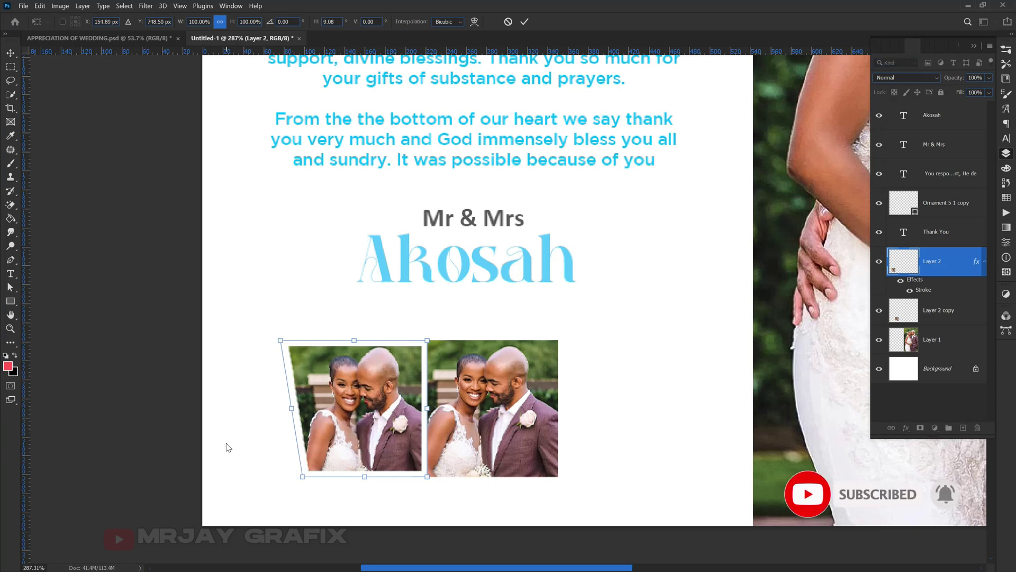
{"action": "left_click", "coordinate": [220, 429]}
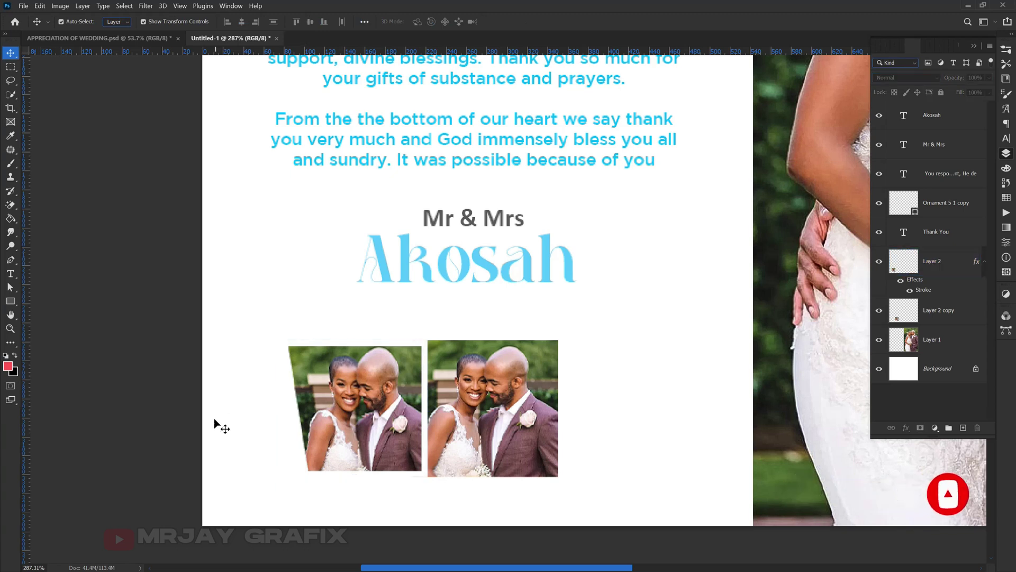
- Add a drop shadow at a 111-degree angle to the slanted left photo
{"action": "left_click", "coordinate": [340, 445]}
{"action": "left_click", "coordinate": [906, 428]}
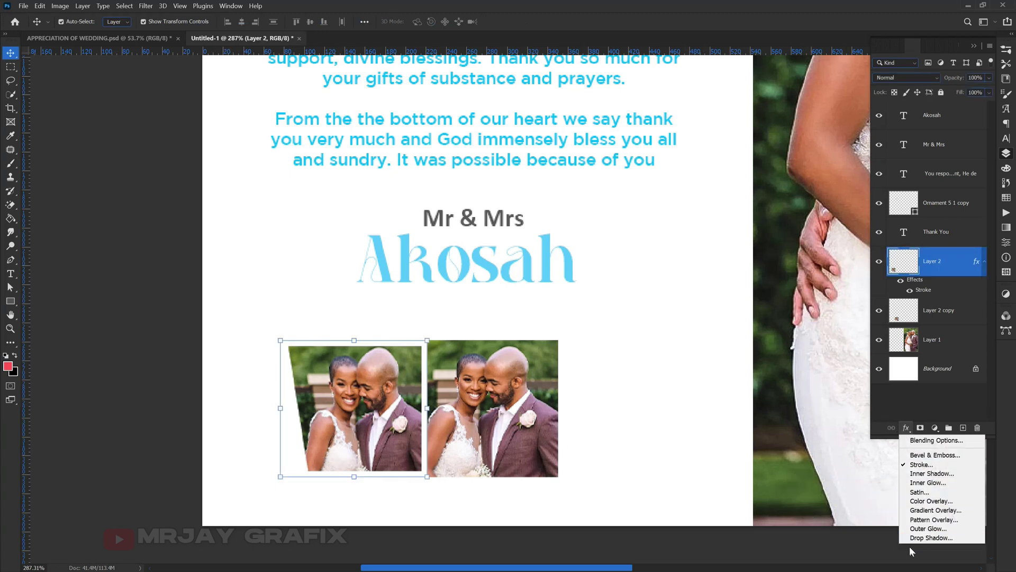
{"action": "left_click", "coordinate": [931, 538]}
{"action": "left_click_drag", "start_coordinate": [519, 313], "coordinate": [521, 317]}
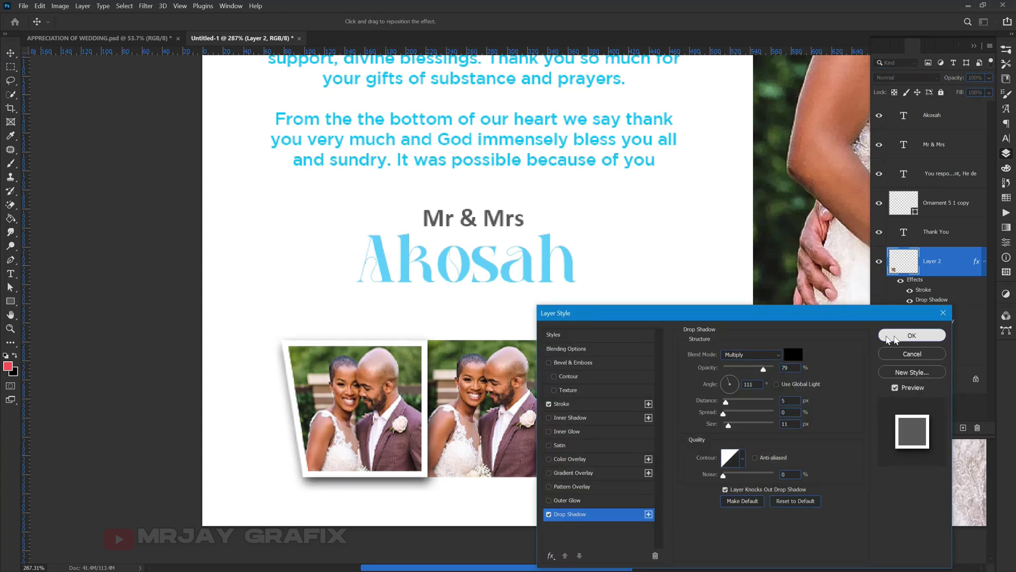
{"action": "left_click", "coordinate": [889, 338]}
{"action": "left_click", "coordinate": [150, 402]}
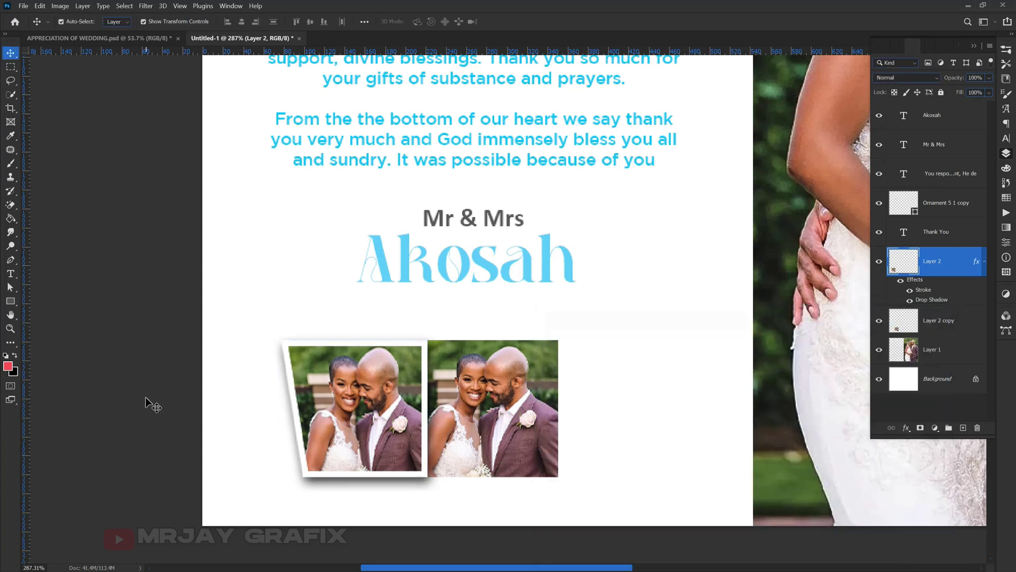
- Copy the left photo's layer style and paste it onto the large couple photo
{"action": "left_click", "coordinate": [459, 450]}
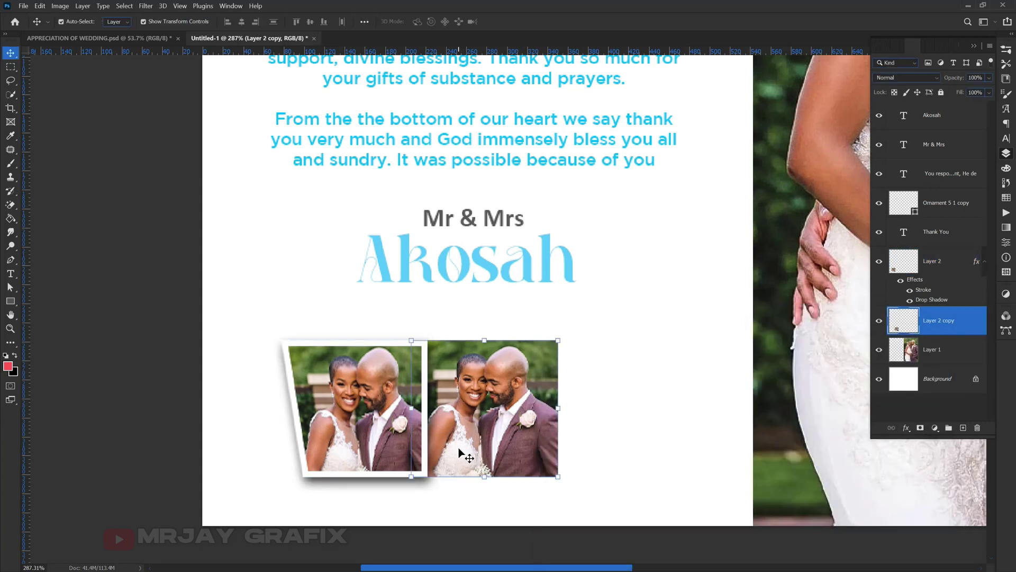
{"action": "left_click", "coordinate": [918, 283]}
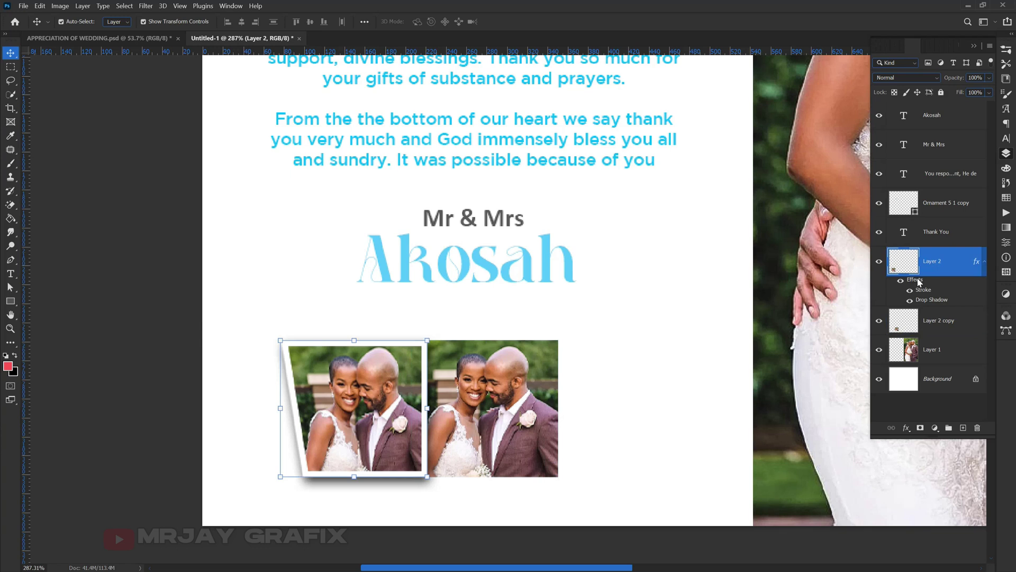
{"action": "right_click", "coordinate": [920, 282]}
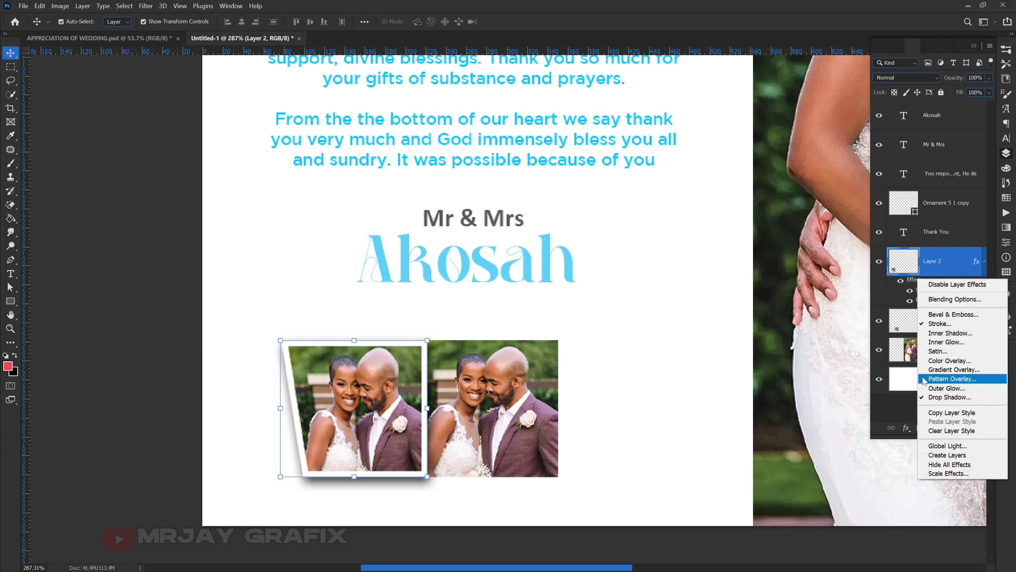
{"action": "left_click", "coordinate": [947, 412]}
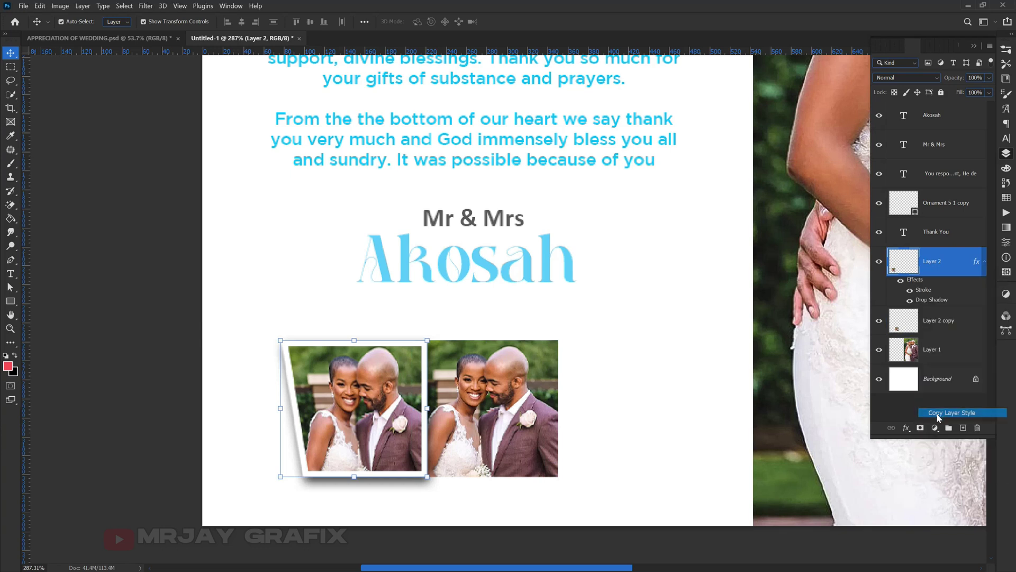
{"action": "left_click", "coordinate": [935, 353]}
{"action": "right_click", "coordinate": [958, 350]}
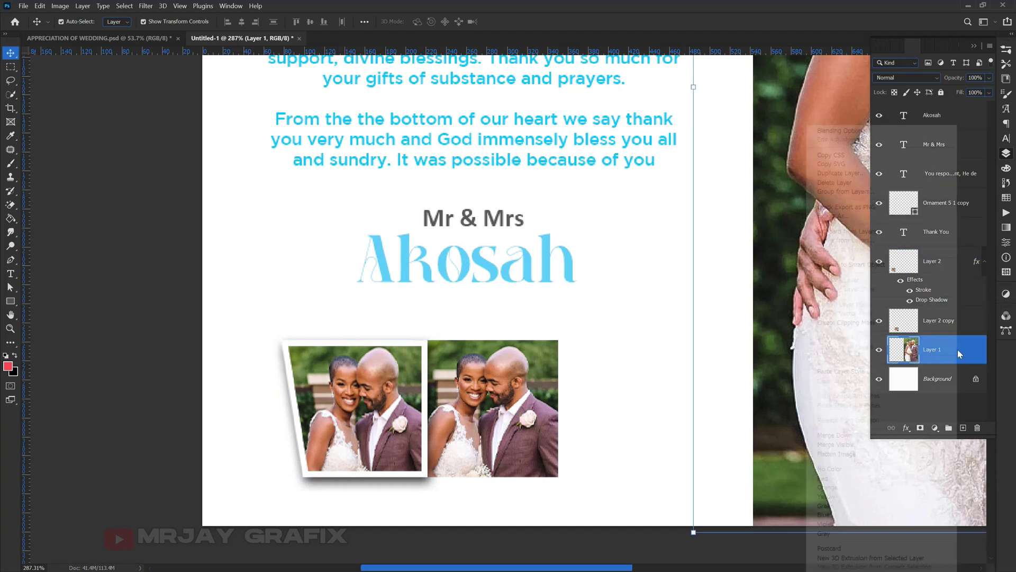
{"action": "left_click", "coordinate": [821, 371]}
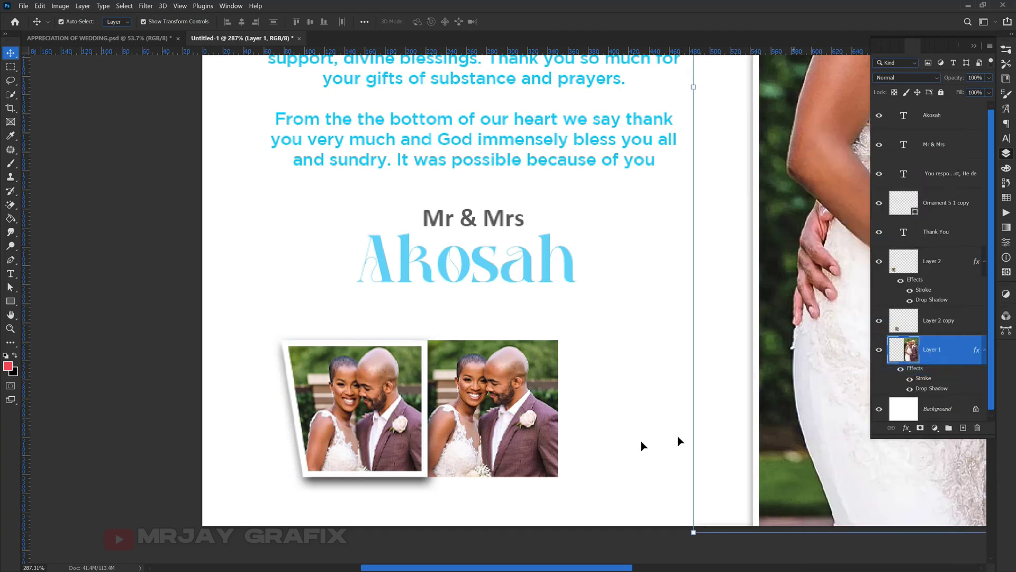
- Paste the same border and shadow style onto the right thumbnail
{"action": "left_click", "coordinate": [493, 466]}
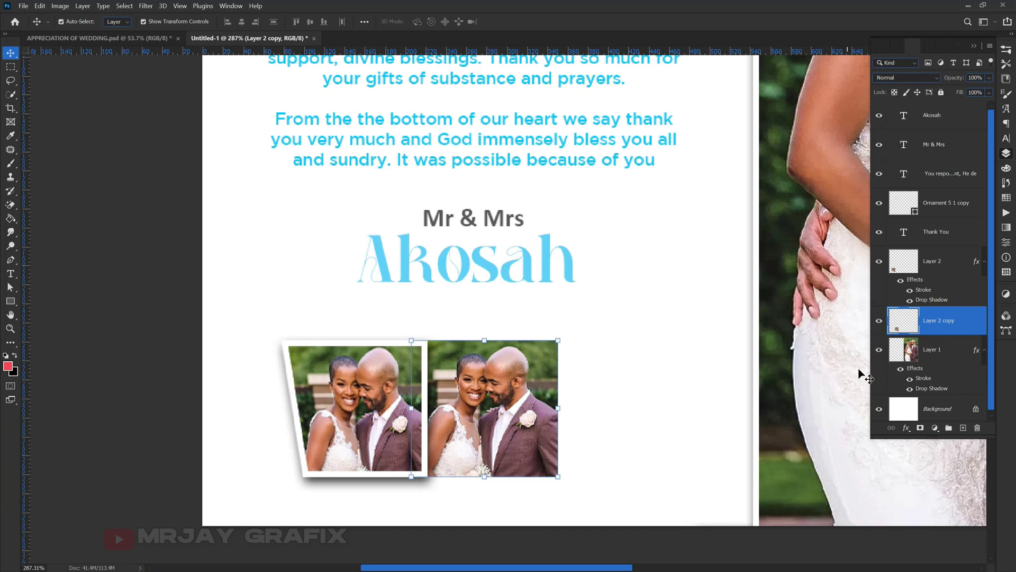
{"action": "right_click", "coordinate": [954, 331]}
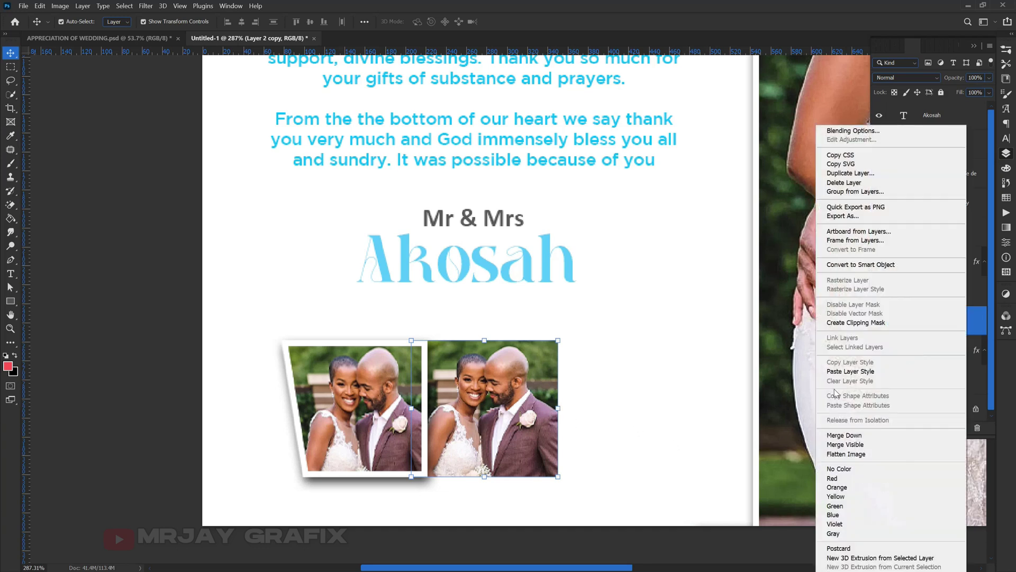
{"action": "left_click", "coordinate": [837, 371]}
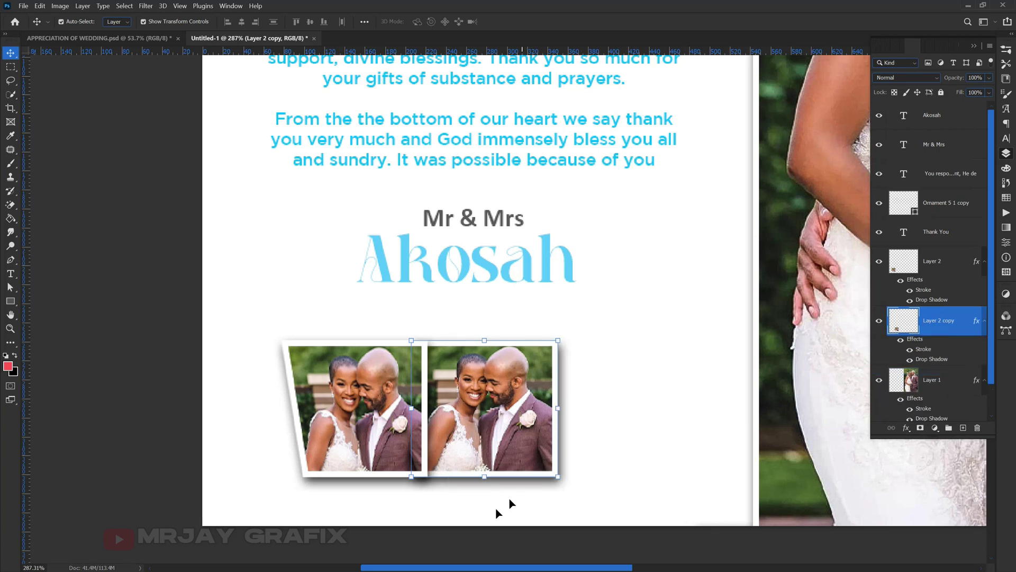
{"action": "left_click", "coordinate": [427, 527]}
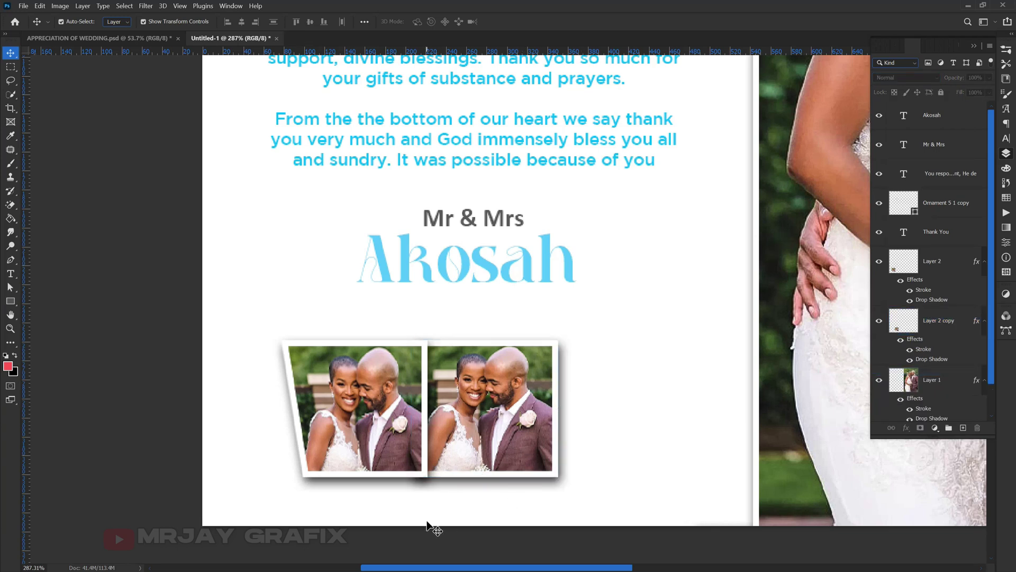
{"action": "scroll", "coordinate": [426, 526], "scroll_direction": "down", "scroll_amount": 6}
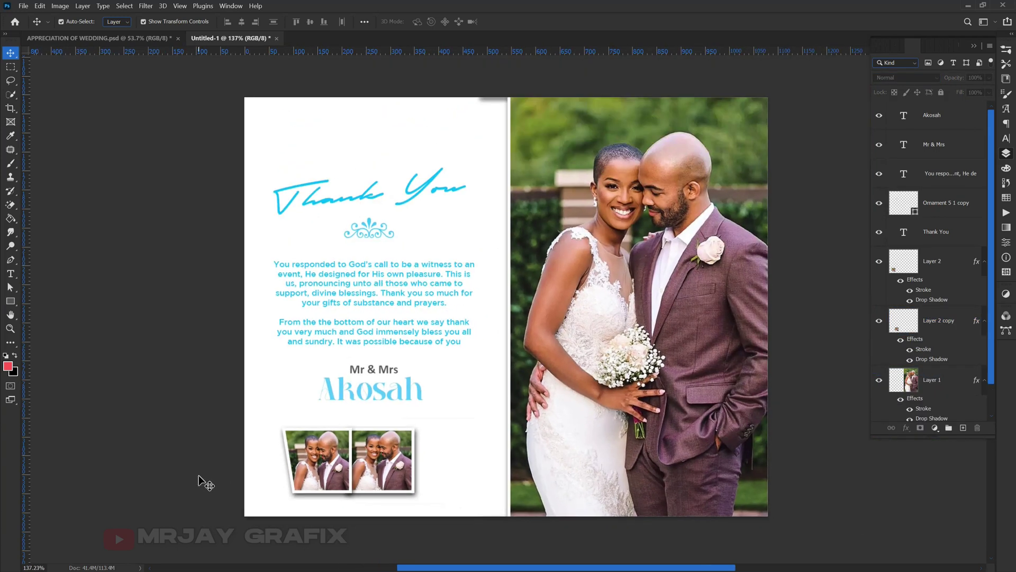
- Reposition the pair of thumbnail photos on the card
{"action": "left_click_drag", "start_coordinate": [262, 492], "coordinate": [398, 432]}
{"action": "mouse_move", "coordinate": [358, 466]}
{"action": "left_mouse_down"}
{"action": "mouse_move", "coordinate": [385, 473]}
{"action": "mouse_move", "coordinate": [375, 462]}
{"action": "left_mouse_up"}
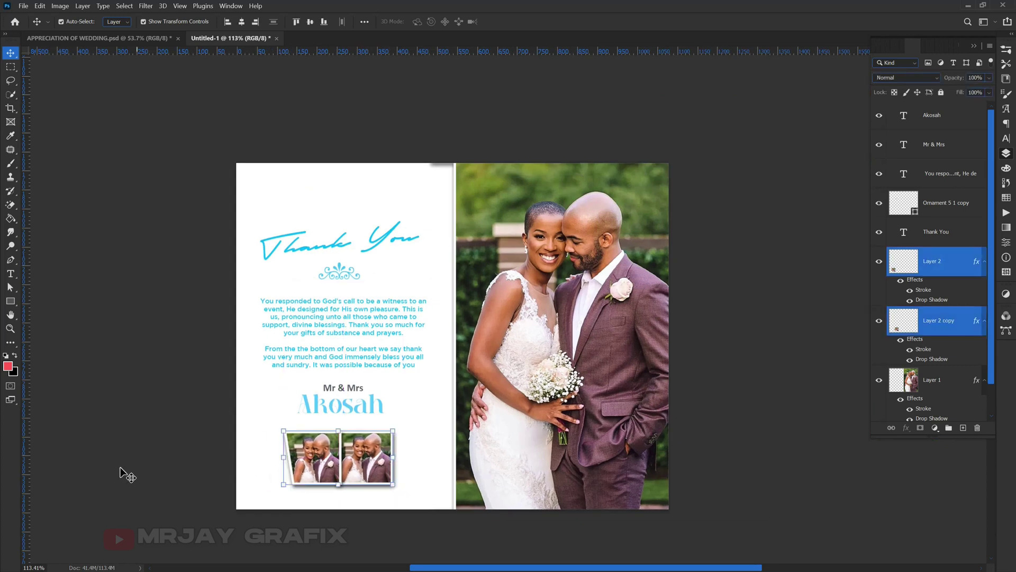
{"action": "left_click", "coordinate": [125, 472]}
{"action": "left_click", "coordinate": [334, 460]}
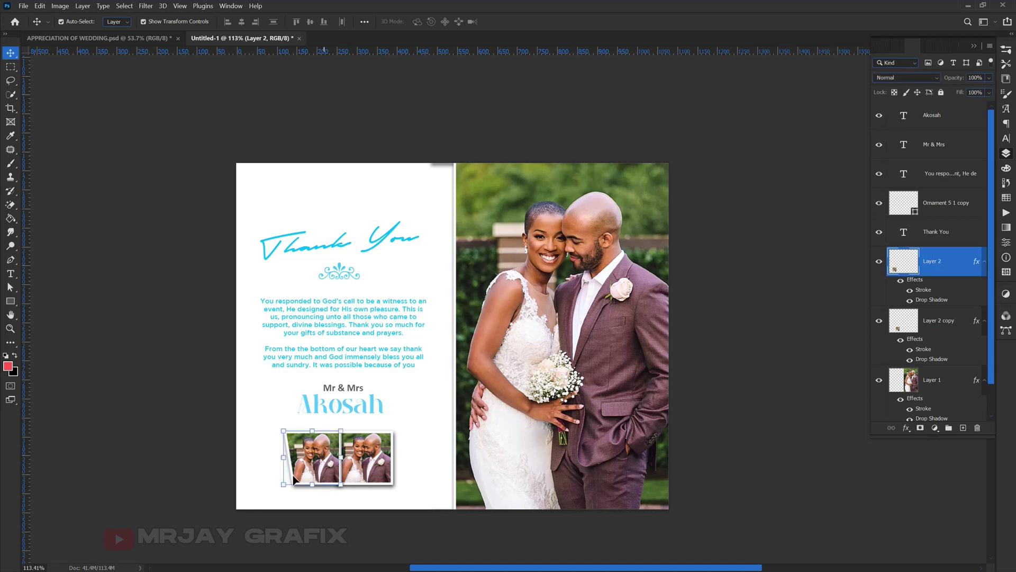
{"action": "left_click", "coordinate": [363, 472], "text": "shift"}
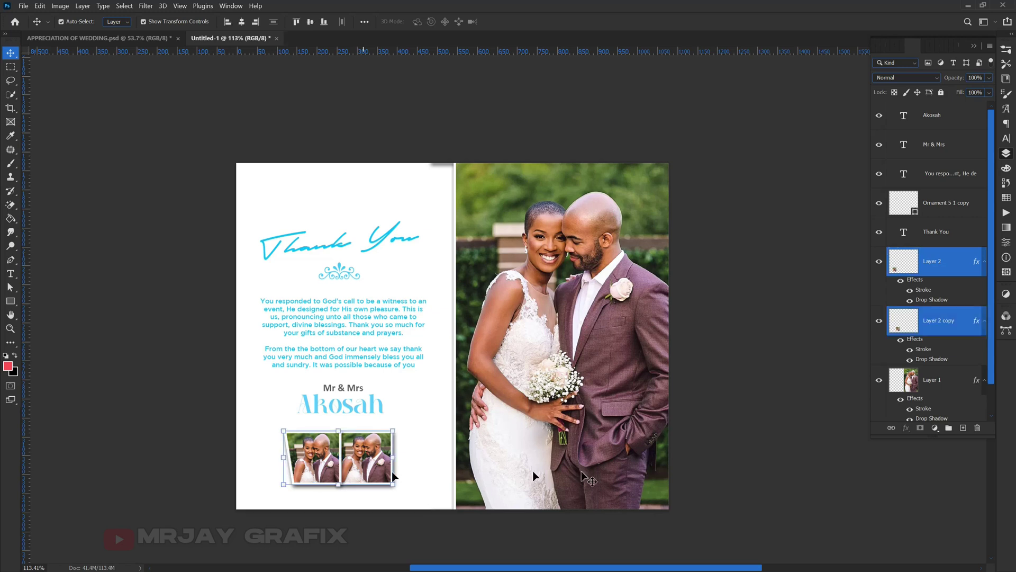
{"action": "left_click", "coordinate": [802, 473]}
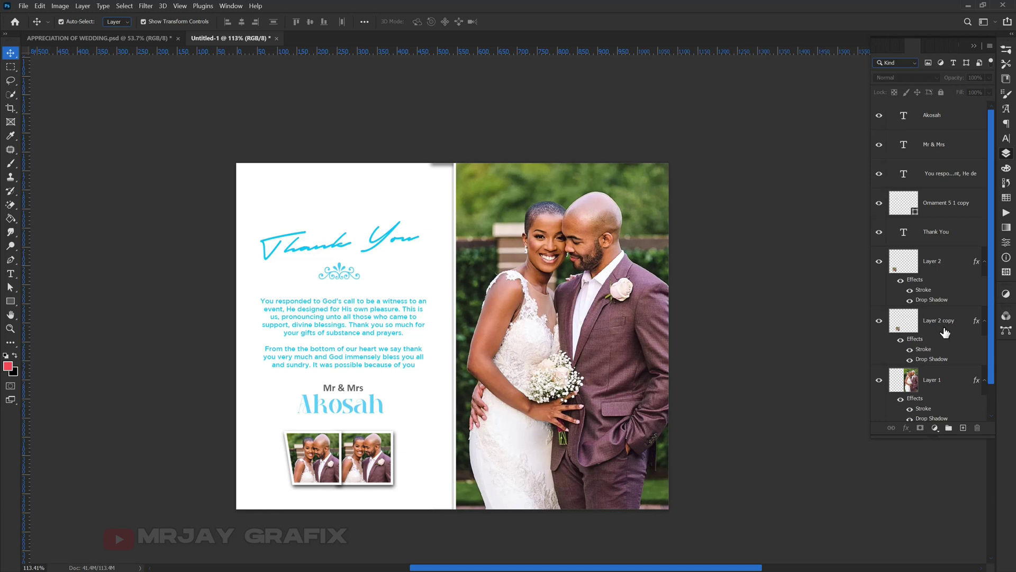
{"action": "scroll", "coordinate": [928, 357], "scroll_direction": "down", "scroll_amount": 1}
{"action": "scroll", "coordinate": [928, 356], "scroll_direction": "up", "scroll_amount": 1}
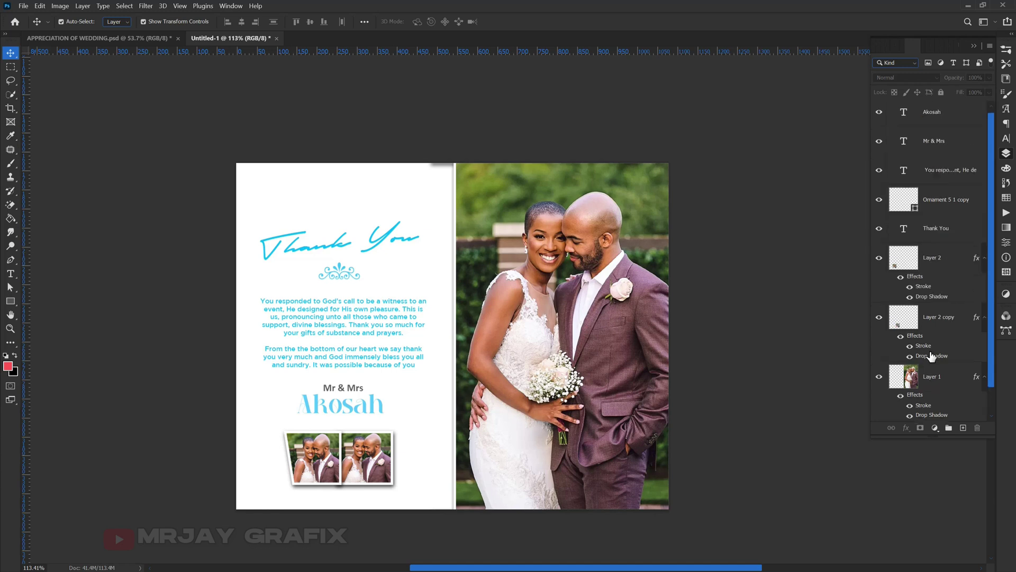
- Move Layer 1 above both thumbnail layers, then select Layer 2 and show the adjustment layers
{"action": "left_click", "coordinate": [933, 389]}
{"action": "double_click", "coordinate": [932, 377]}
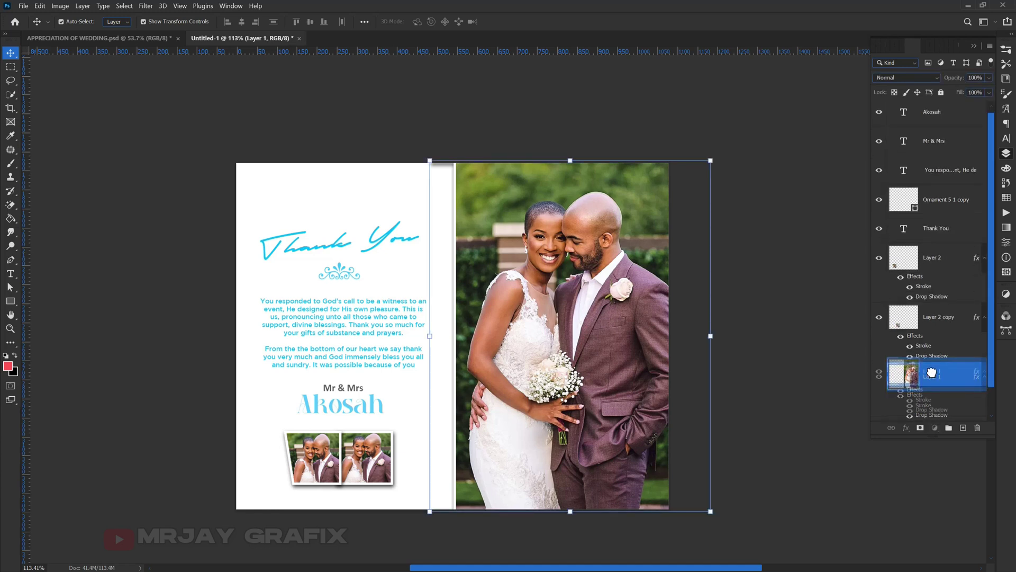
{"action": "left_click_drag", "start_coordinate": [932, 376], "coordinate": [915, 247]}
{"action": "left_click", "coordinate": [446, 525]}
{"action": "left_click_drag", "start_coordinate": [260, 448], "coordinate": [407, 450]}
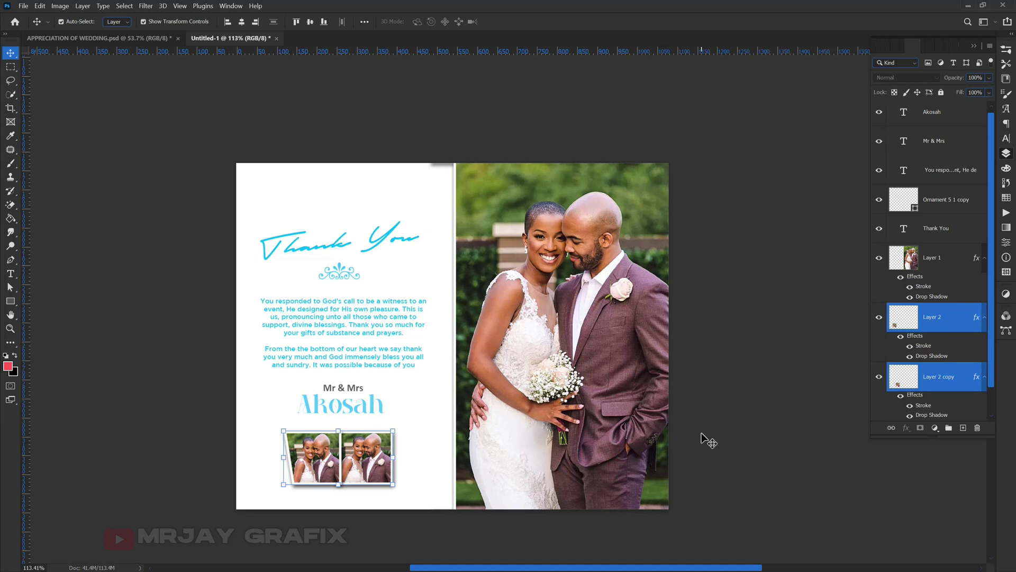
{"action": "left_click", "coordinate": [927, 314]}
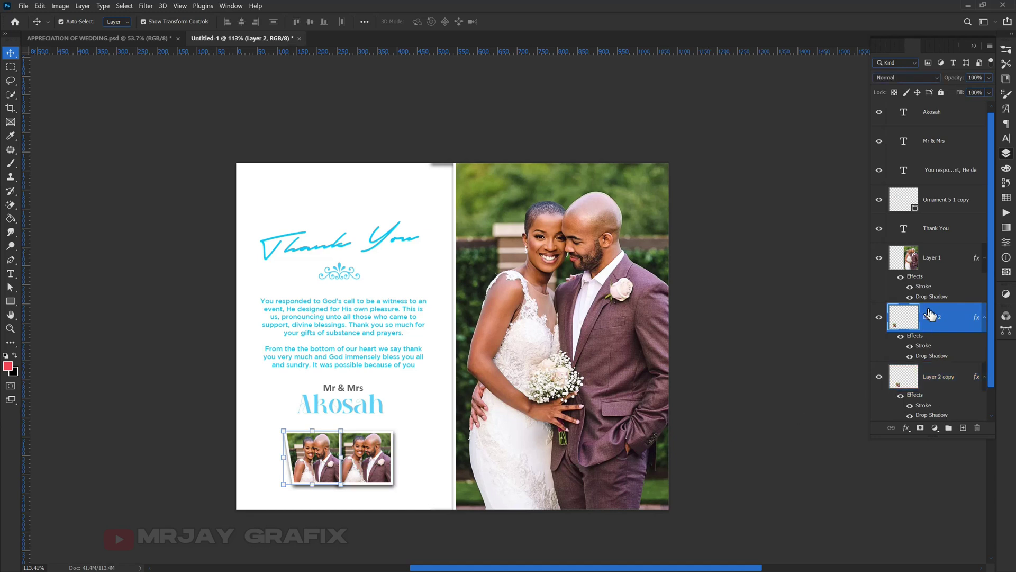
{"action": "left_click", "coordinate": [935, 428]}
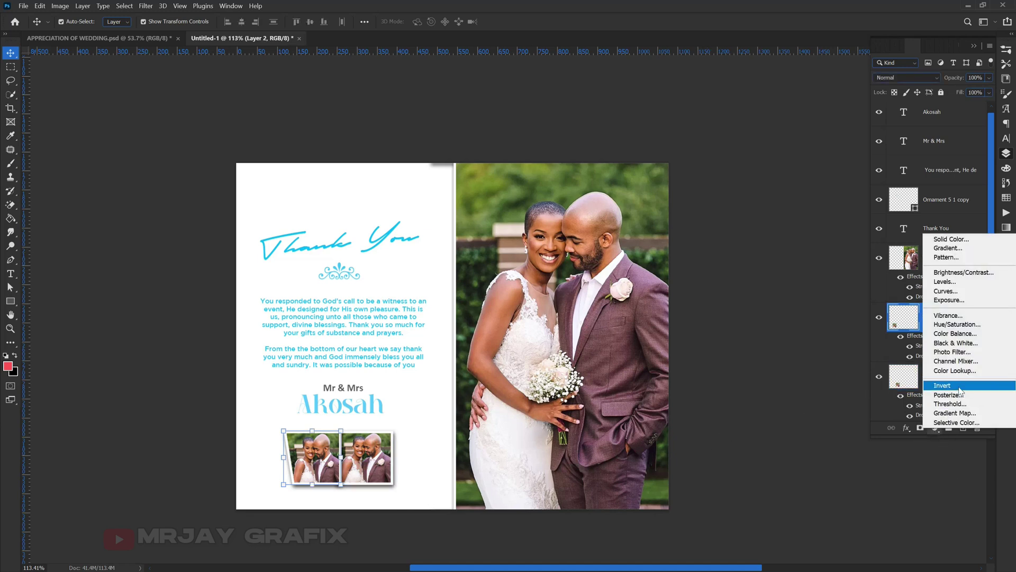
- Add a Hue/Saturation adjustment with Saturation at -90, turning both thumbnails nearly black and white
{"action": "left_click", "coordinate": [942, 325]}
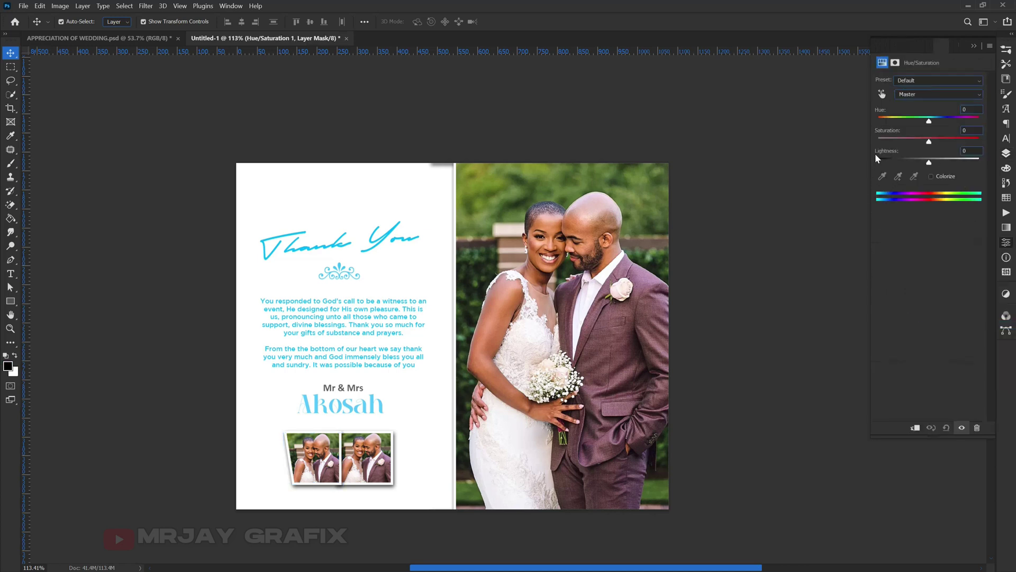
{"action": "left_click_drag", "start_coordinate": [928, 142], "coordinate": [904, 148]}
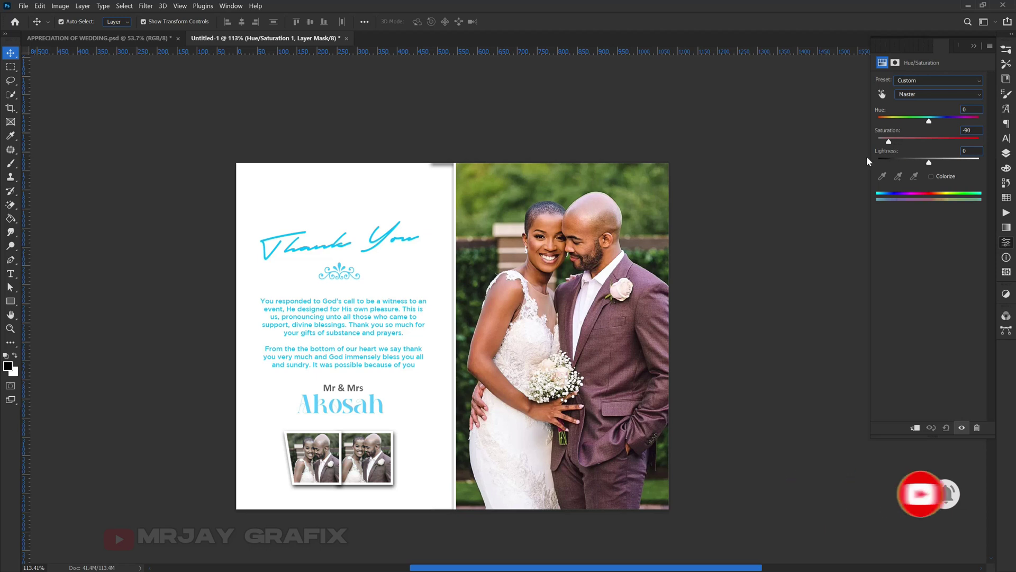
{"action": "left_click", "coordinate": [285, 506]}
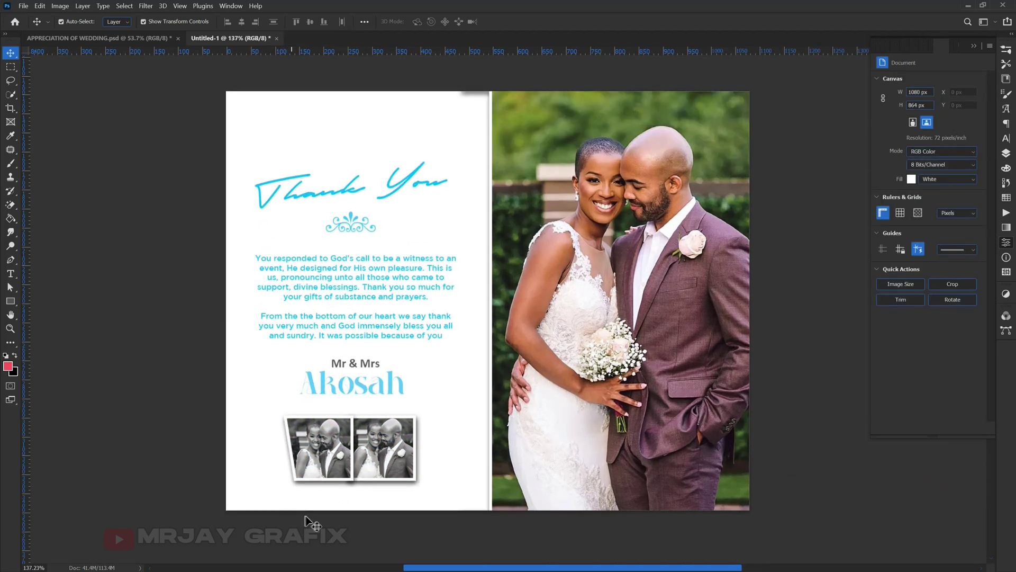
- Drag the ornament under 'Thank You' about 30 px lower and commit the transform
{"action": "scroll", "coordinate": [453, 449], "scroll_direction": "up", "scroll_amount": 1}
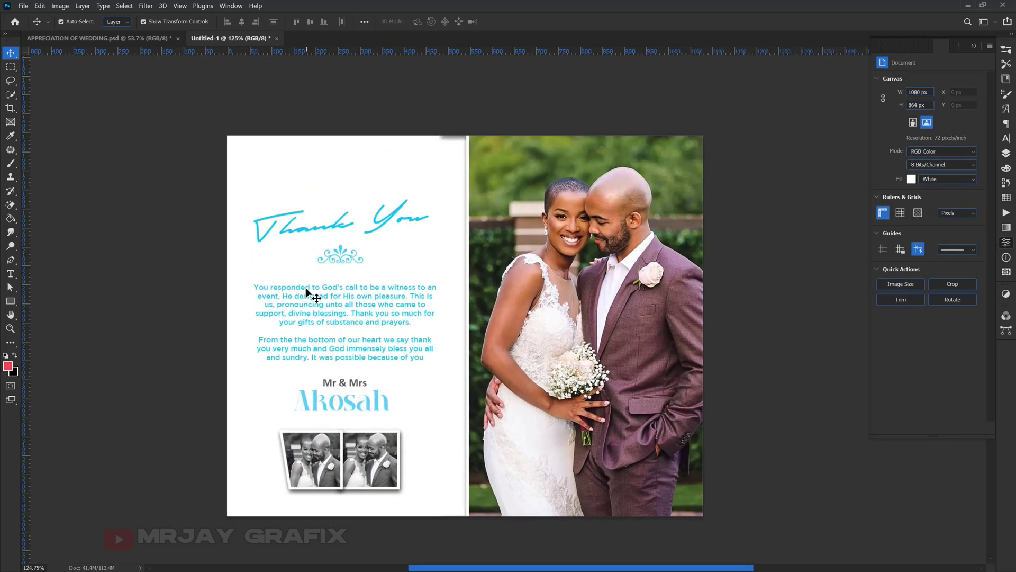
{"action": "left_click", "coordinate": [342, 252]}
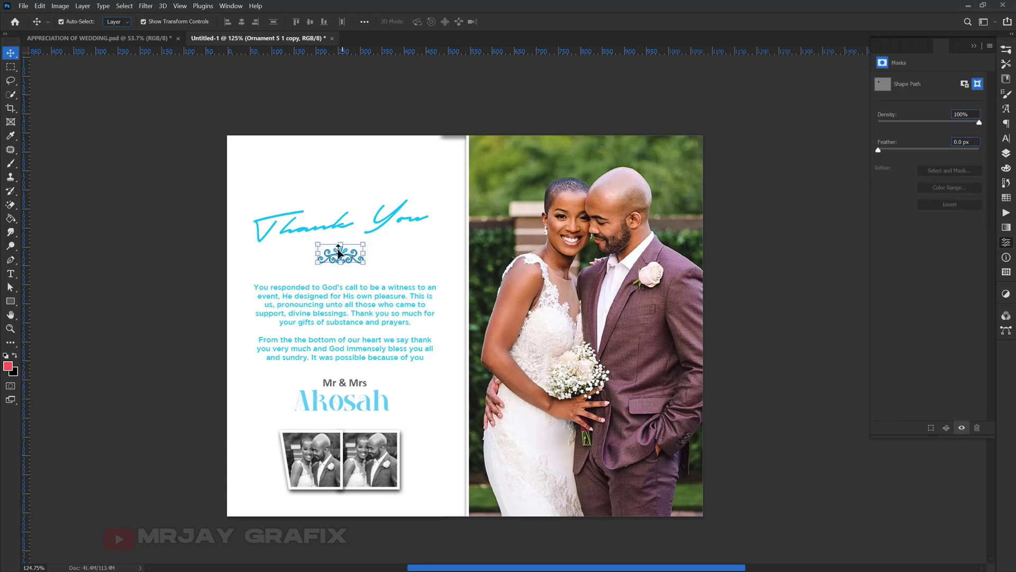
{"action": "scroll", "coordinate": [344, 249], "scroll_direction": "up", "scroll_amount": 3}
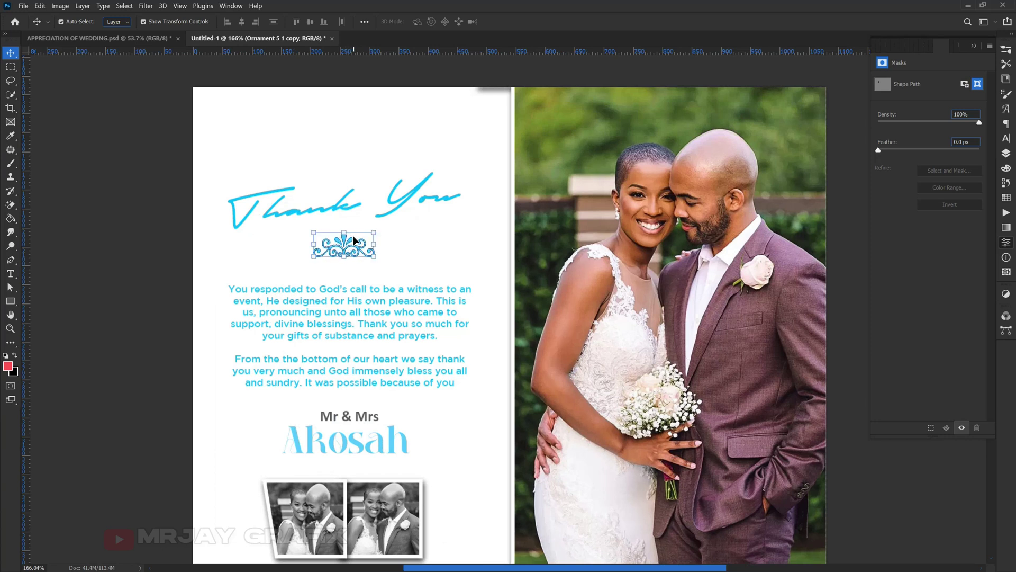
{"action": "left_click_drag", "start_coordinate": [349, 241], "coordinate": [349, 258]}
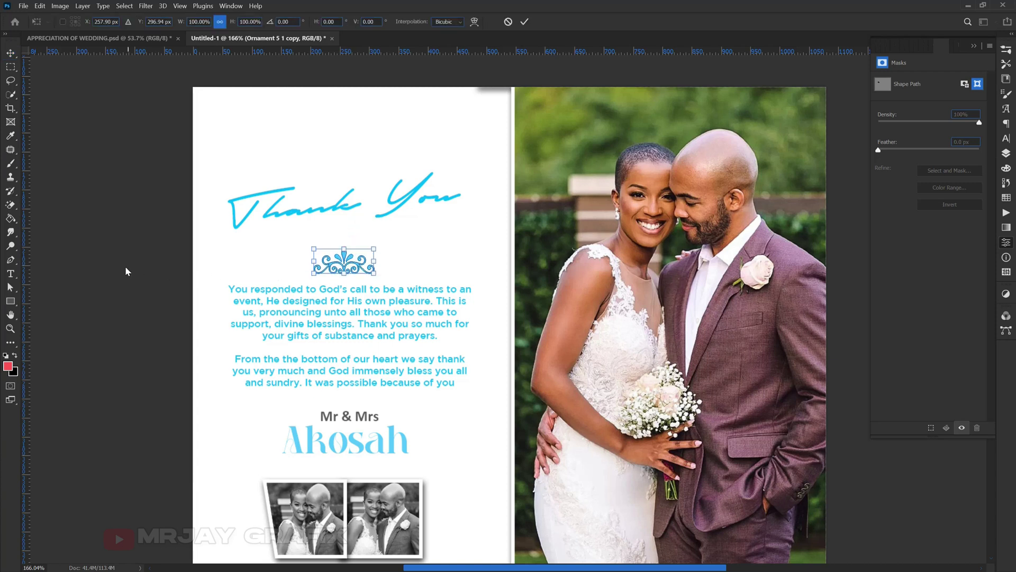
{"action": "key", "text": "Return"}
- Hide and re-show the Hue/Saturation adjustment to compare colour and black-and-white thumbnails
{"action": "scroll", "coordinate": [404, 264], "scroll_direction": "down", "scroll_amount": 2}
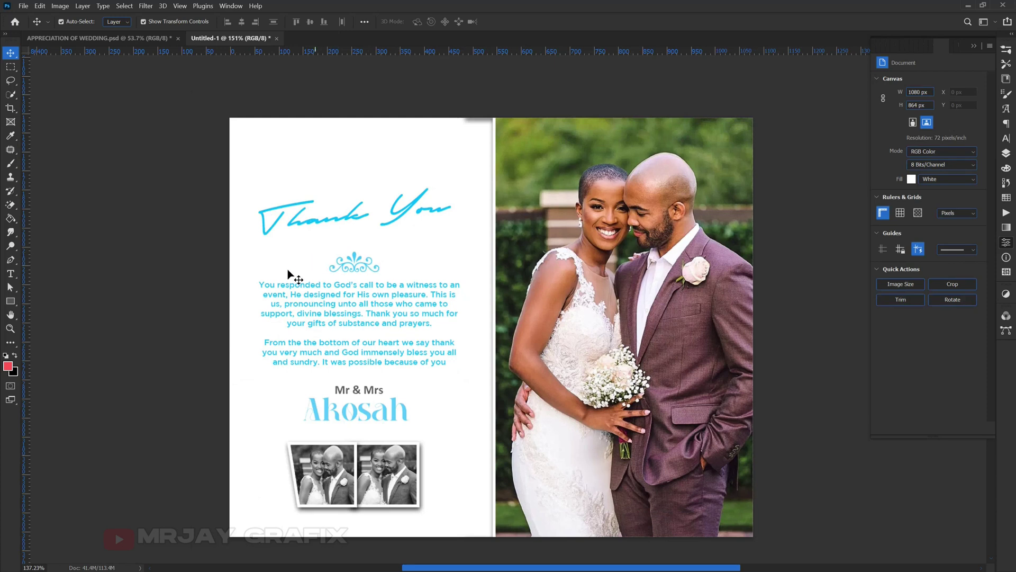
{"action": "scroll", "coordinate": [288, 269], "scroll_direction": "down", "scroll_amount": 2}
{"action": "scroll", "coordinate": [397, 324], "scroll_direction": "up", "scroll_amount": 1}
{"action": "scroll", "coordinate": [729, 371], "scroll_direction": "up", "scroll_amount": 1}
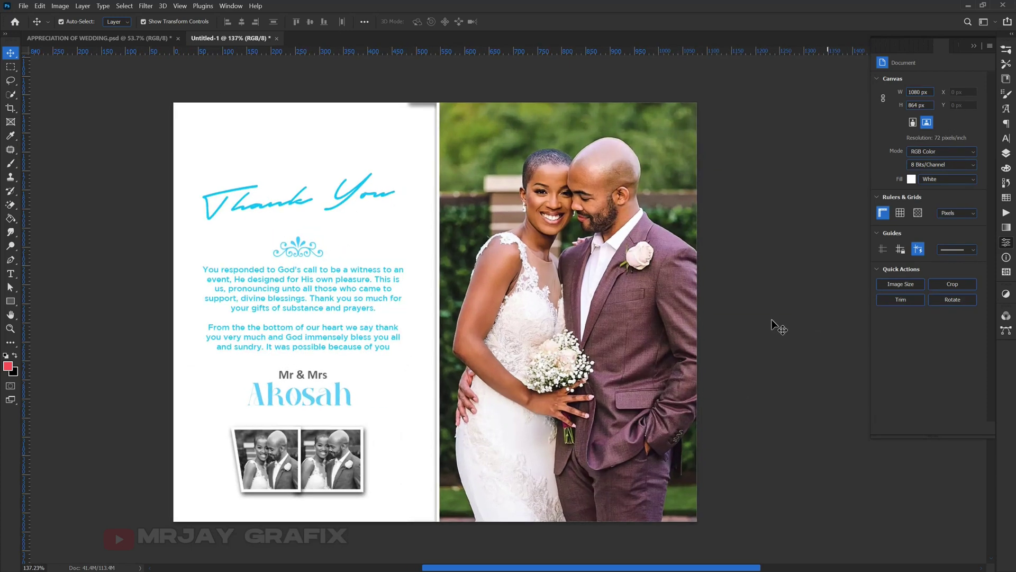
{"action": "left_click", "coordinate": [1006, 153]}
{"action": "scroll", "coordinate": [907, 317], "scroll_direction": "down", "scroll_amount": 2}
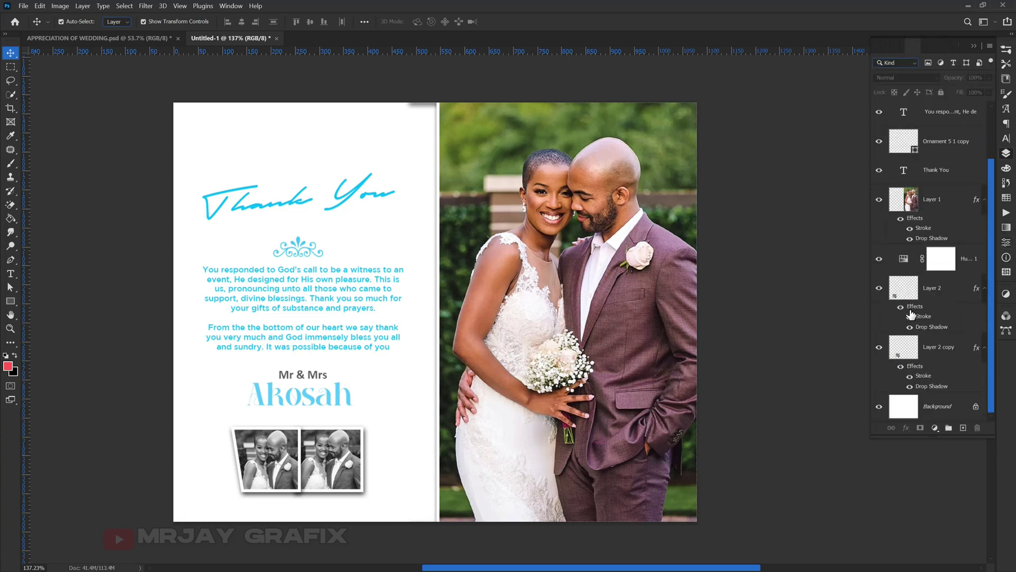
{"action": "left_click", "coordinate": [879, 258]}
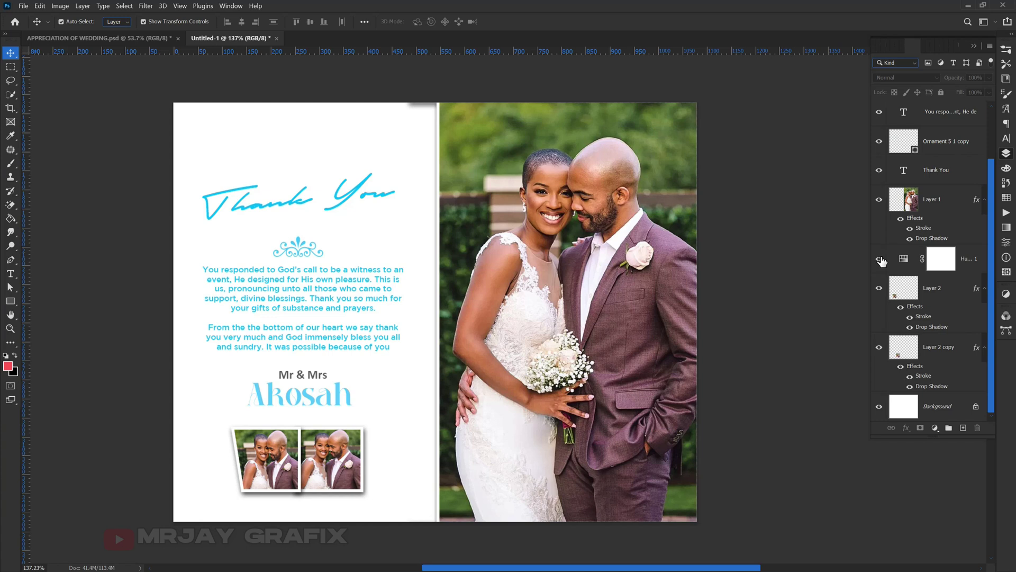
{"action": "left_click", "coordinate": [880, 259]}
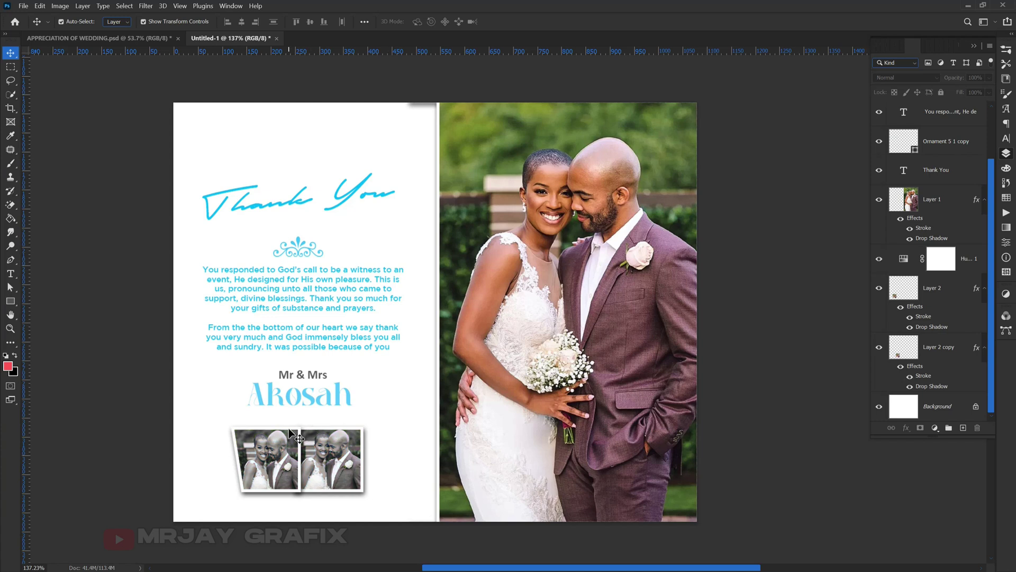